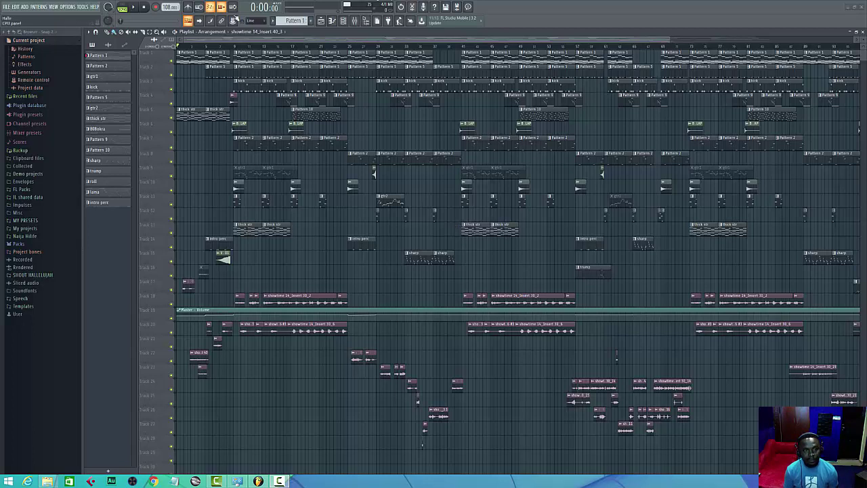
Play the song from the start, open the mixer to watch the track levels, and stop playback
{"action": "key", "text": "space"}
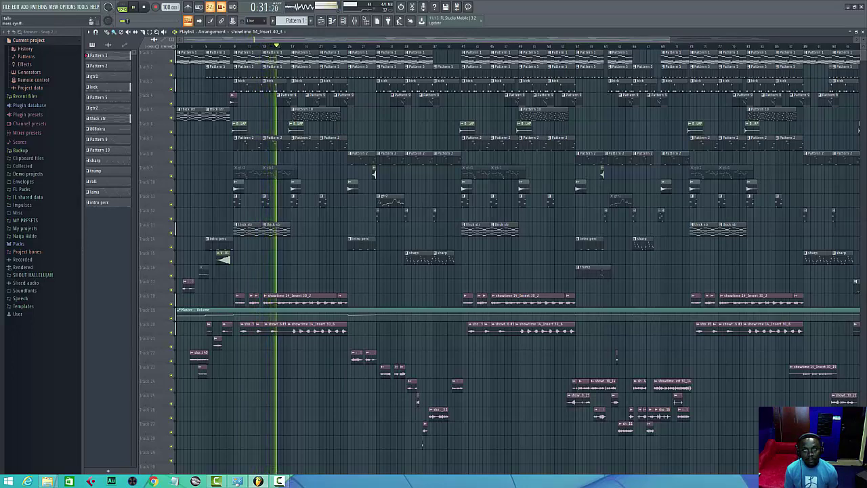
{"action": "key", "text": "F9"}
{"action": "left_click_drag", "start_coordinate": [570, 200], "coordinate": [589, 254]}
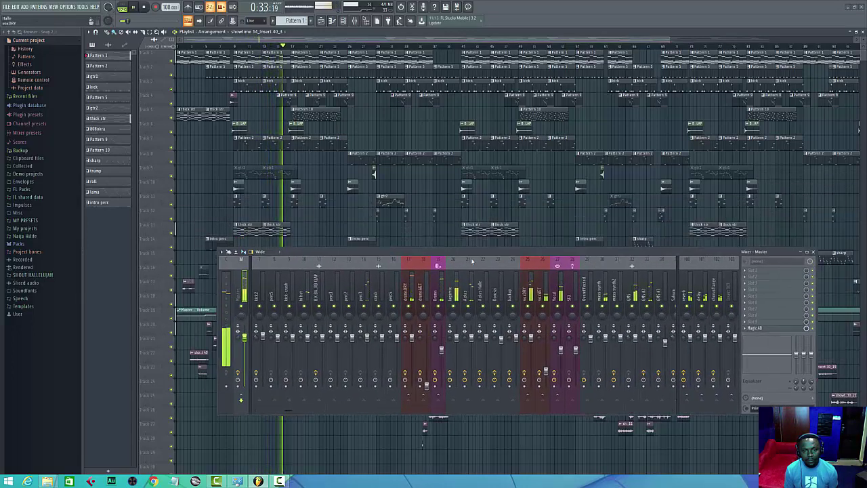
{"action": "scroll", "coordinate": [398, 287], "scroll_direction": "left", "scroll_amount": 3}
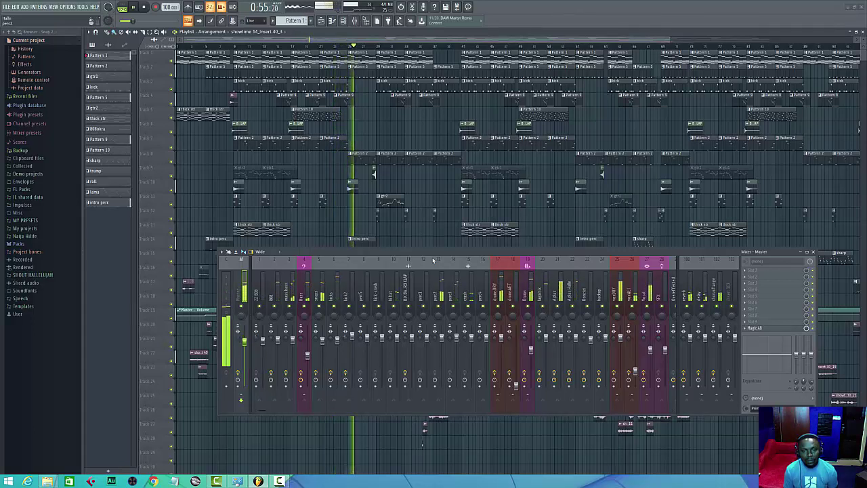
{"action": "key", "text": "space"}
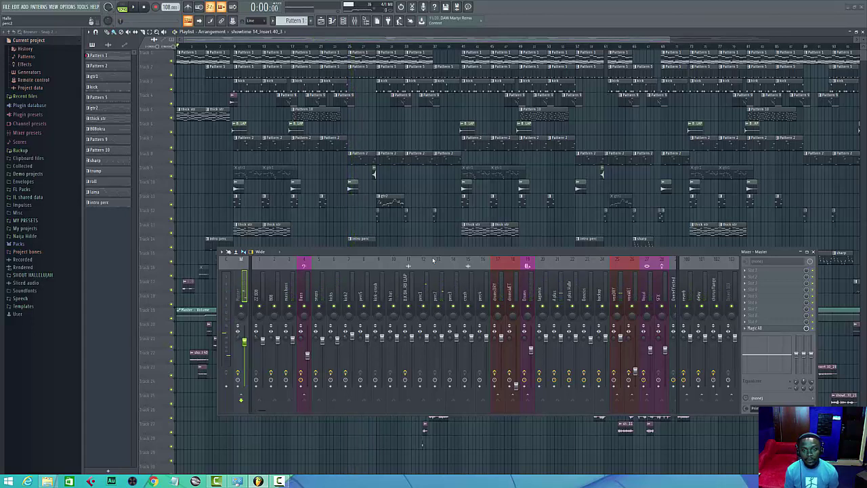
Reposition the mixer over the lower part of the playlist and show the channel rack
{"action": "left_click_drag", "start_coordinate": [451, 252], "coordinate": [436, 272]}
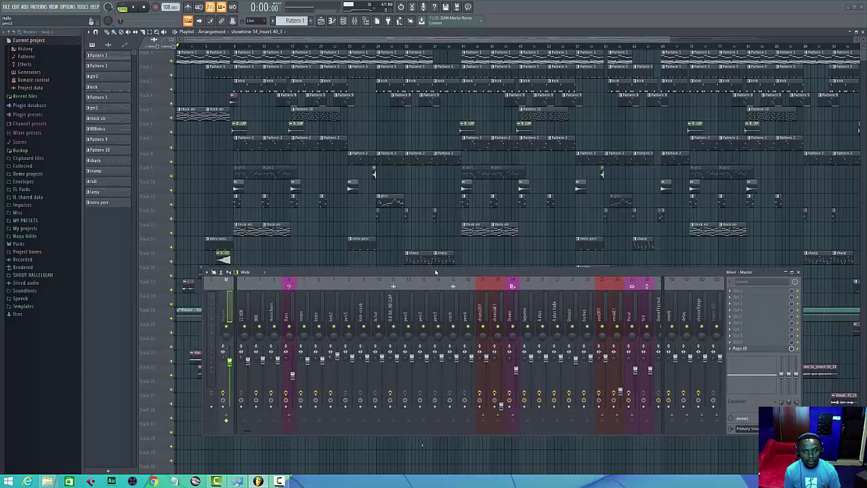
{"action": "left_click_drag", "start_coordinate": [436, 271], "coordinate": [422, 254]}
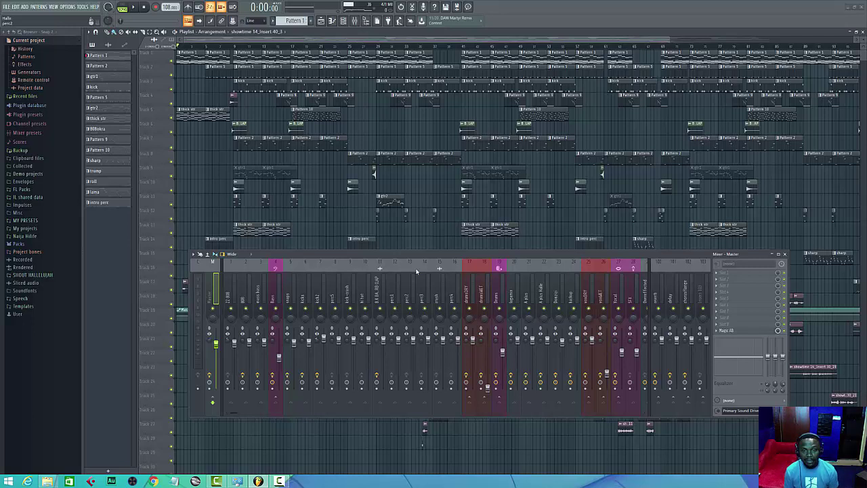
{"action": "left_click", "coordinate": [343, 20]}
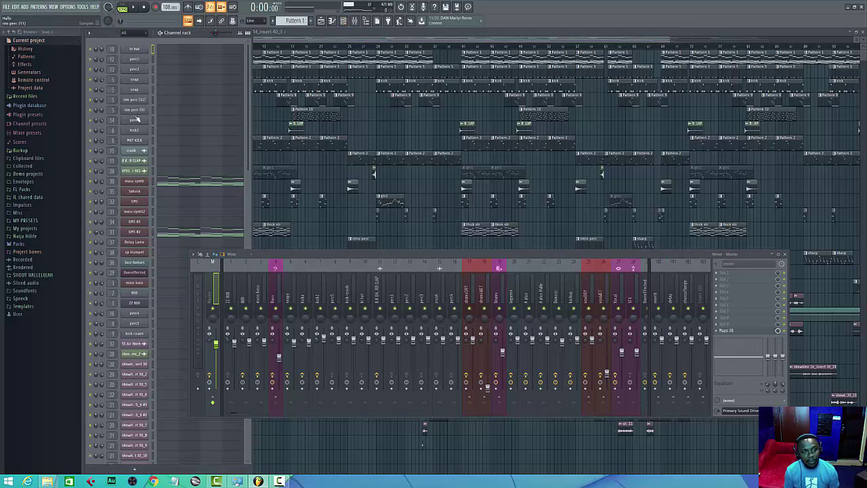
Select the kicks and Bass mixer tracks in turn to inspect their effects and routing
{"action": "left_click", "coordinate": [306, 291]}
{"action": "scroll", "coordinate": [325, 288], "scroll_direction": "down", "scroll_amount": 5}
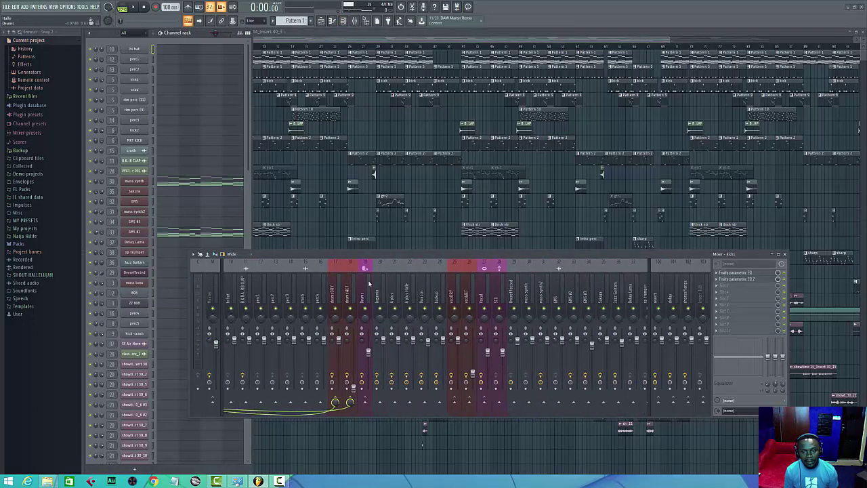
{"action": "scroll", "coordinate": [369, 283], "scroll_direction": "up", "scroll_amount": 4}
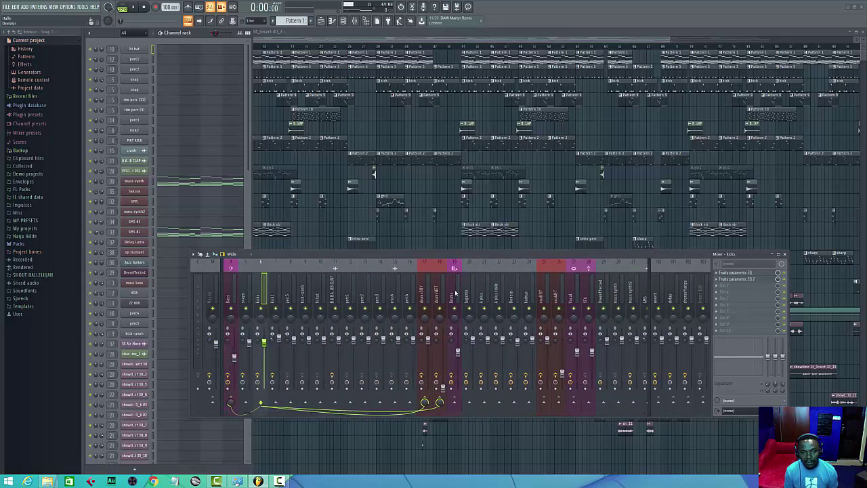
{"action": "scroll", "coordinate": [406, 292], "scroll_direction": "up", "scroll_amount": 3}
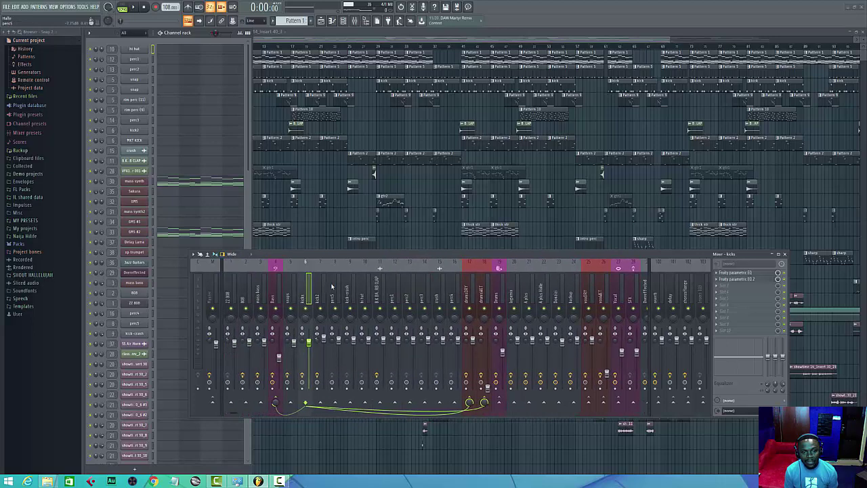
{"action": "left_click", "coordinate": [277, 285]}
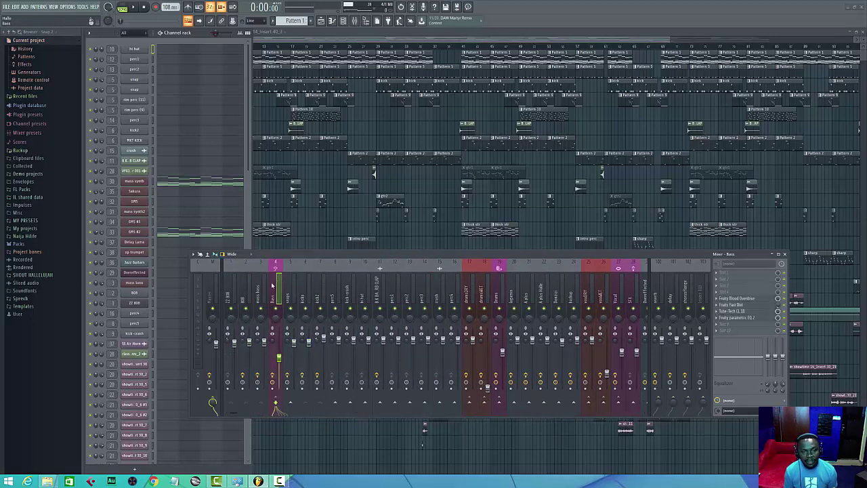
Select the Drums, drumsDRY and drumsWET mixer tracks in turn to compare their routing and effects
{"action": "scroll", "coordinate": [269, 294], "scroll_direction": "down", "scroll_amount": 10}
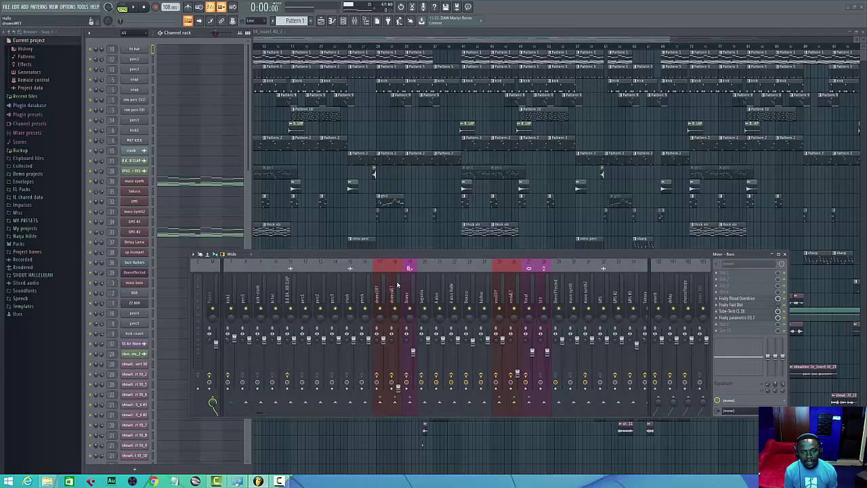
{"action": "left_click", "coordinate": [404, 285]}
{"action": "left_click", "coordinate": [378, 287]}
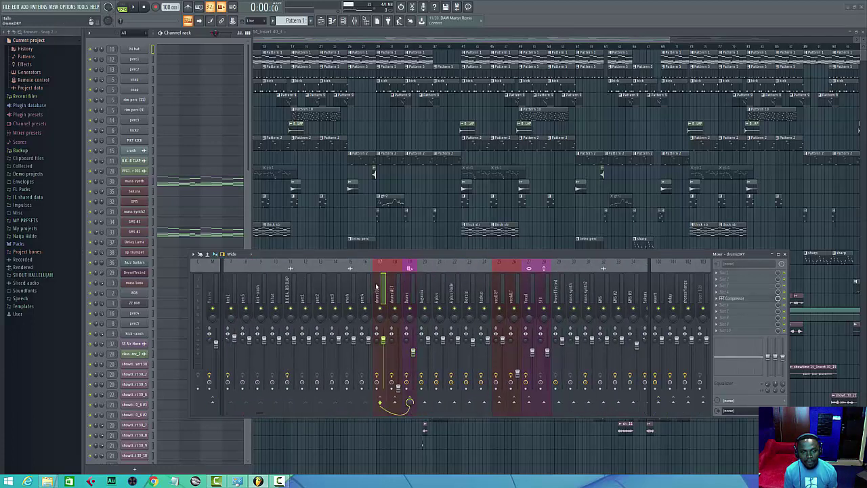
{"action": "left_click", "coordinate": [397, 290]}
{"action": "left_click", "coordinate": [377, 292]}
{"action": "left_click", "coordinate": [394, 291]}
{"action": "left_click", "coordinate": [377, 294]}
{"action": "scroll", "coordinate": [393, 294], "scroll_direction": "up", "scroll_amount": 2}
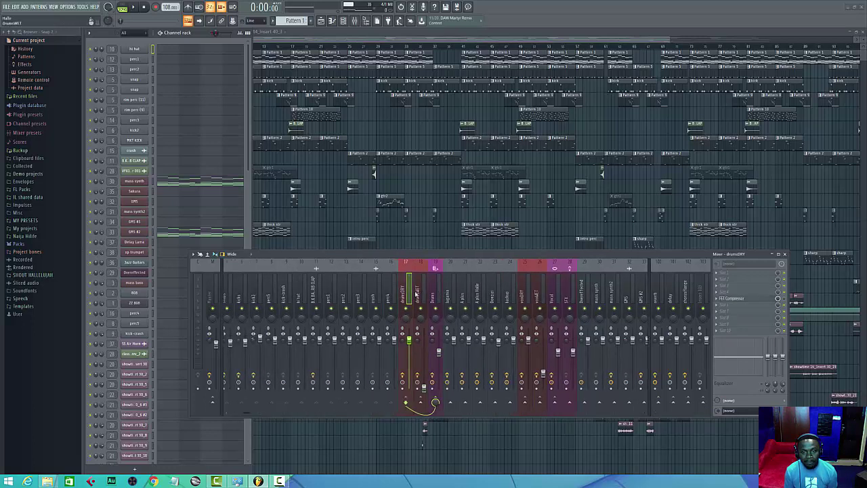
Select the voxDRY, Vocal and SFX mixer tracks in turn to inspect their routing
{"action": "scroll", "coordinate": [416, 294], "scroll_direction": "down", "scroll_amount": 4}
{"action": "scroll", "coordinate": [416, 292], "scroll_direction": "down", "scroll_amount": 4}
{"action": "left_click", "coordinate": [410, 290]}
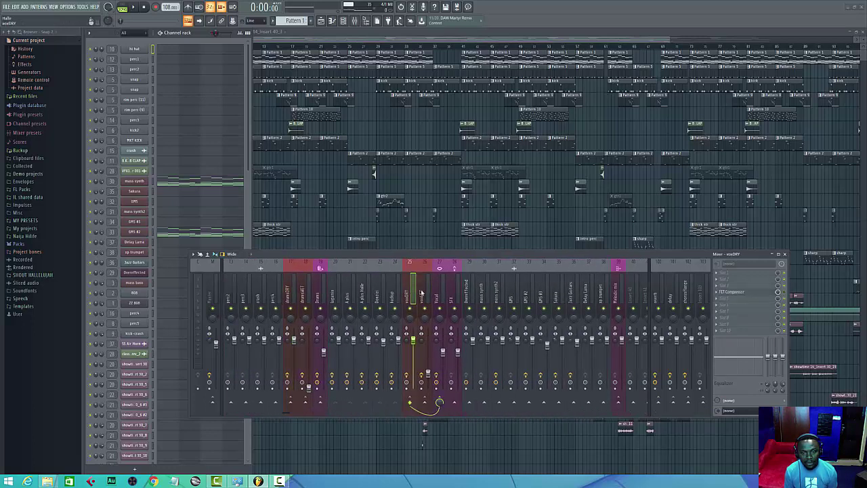
{"action": "left_click", "coordinate": [438, 293]}
{"action": "left_click", "coordinate": [455, 290]}
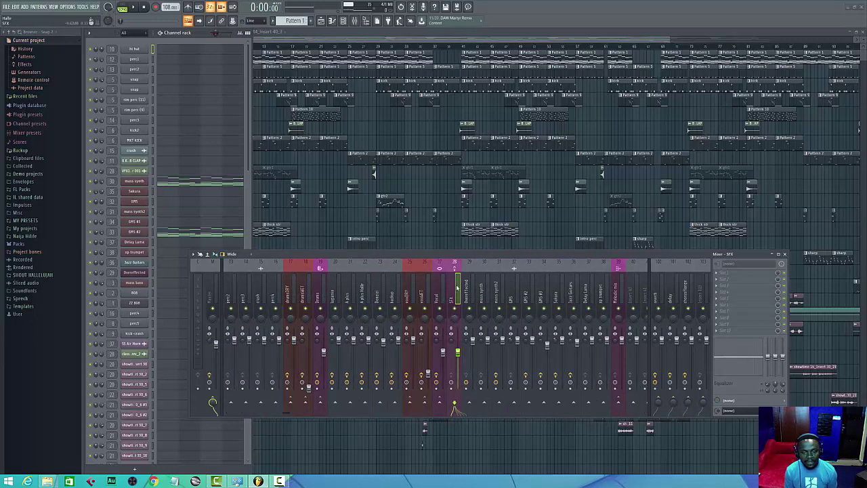
Select the Melodic mix bus to inspect its routing, and look over the Bass, Drums, Vocal and SFX buses
{"action": "scroll", "coordinate": [456, 290], "scroll_direction": "up", "scroll_amount": 4}
{"action": "scroll", "coordinate": [456, 290], "scroll_direction": "down", "scroll_amount": 12}
{"action": "left_click", "coordinate": [485, 293]}
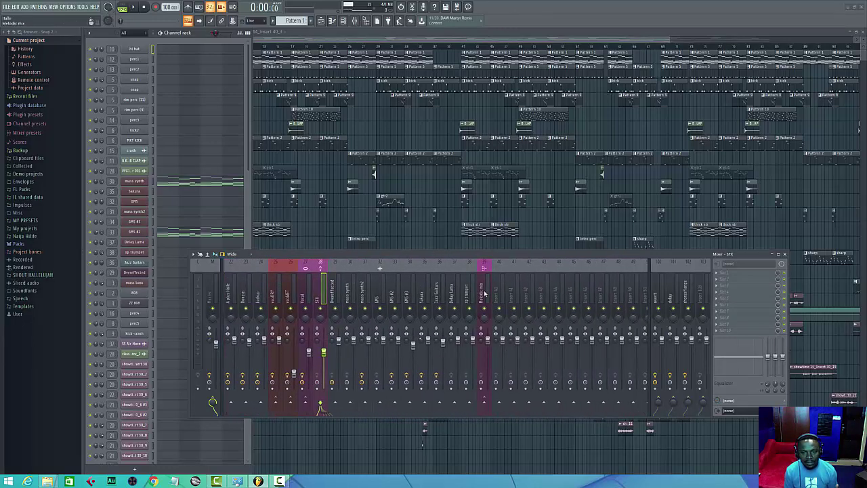
{"action": "left_click", "coordinate": [484, 293]}
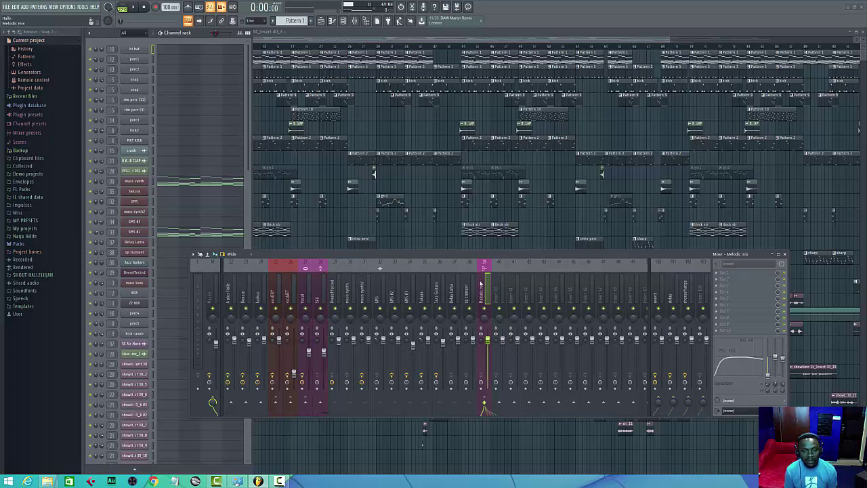
{"action": "scroll", "coordinate": [480, 283], "scroll_direction": "up", "scroll_amount": 5}
{"action": "scroll", "coordinate": [480, 284], "scroll_direction": "up", "scroll_amount": 7}
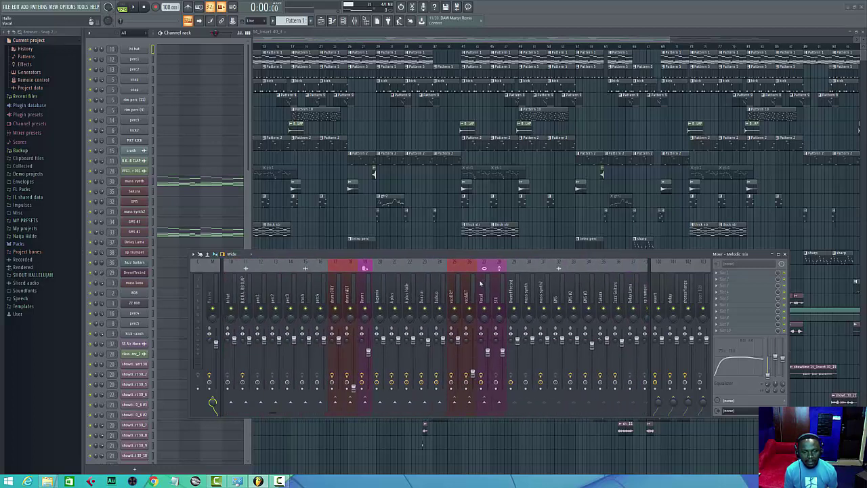
{"action": "scroll", "coordinate": [480, 283], "scroll_direction": "up", "scroll_amount": 9}
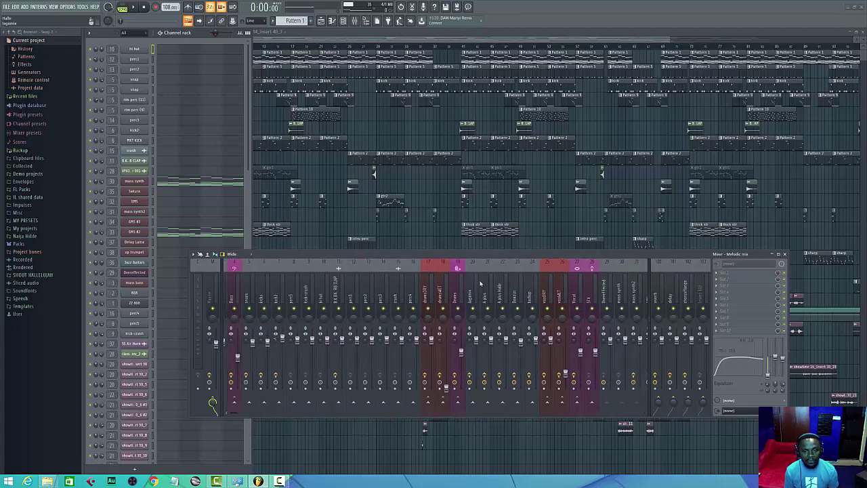
{"action": "scroll", "coordinate": [480, 284], "scroll_direction": "down", "scroll_amount": 9}
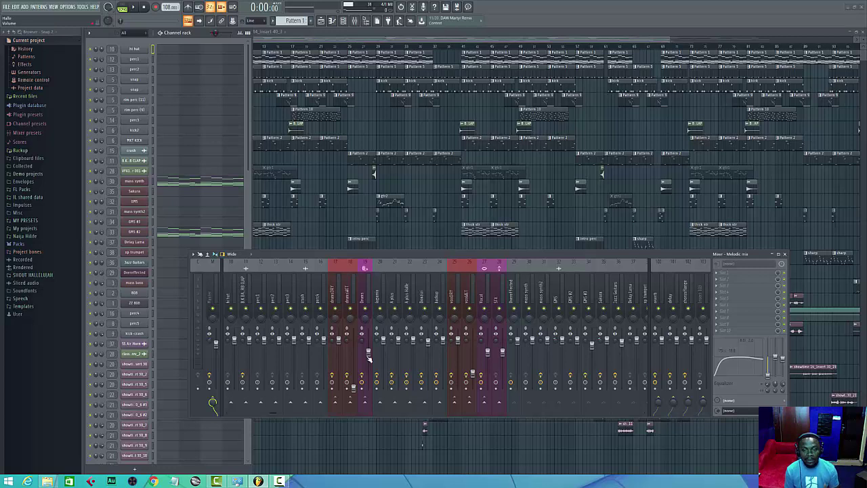
{"action": "scroll", "coordinate": [368, 358], "scroll_direction": "up", "scroll_amount": 3}
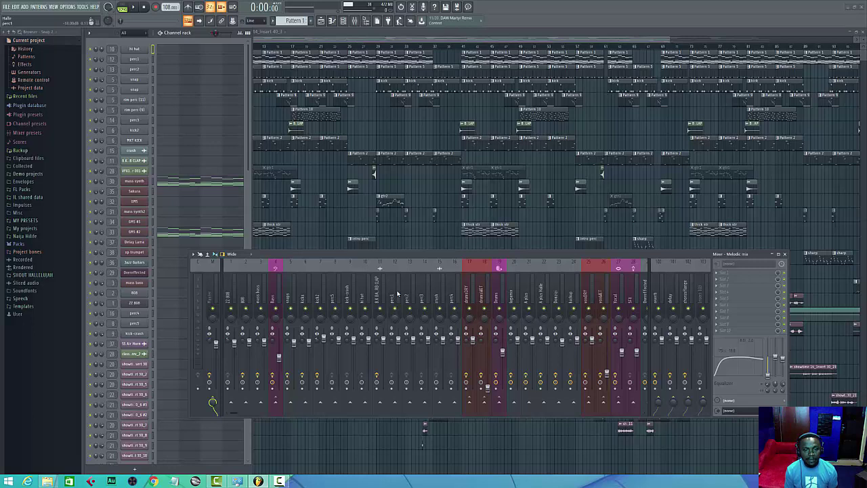
{"action": "scroll", "coordinate": [398, 294], "scroll_direction": "down", "scroll_amount": 3}
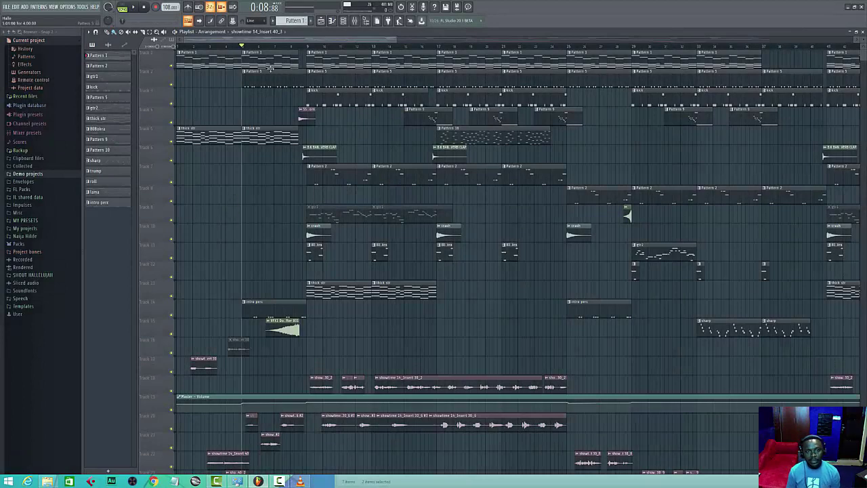
Look over the playlist arrangement and set the playback position to bar 9, where the kick clips begin
{"action": "scroll", "coordinate": [274, 46], "scroll_direction": "down", "scroll_amount": 5}
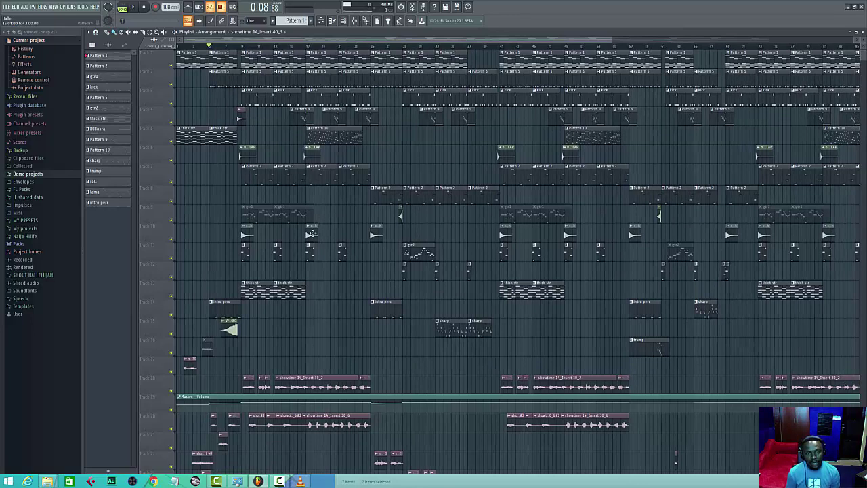
{"action": "scroll", "coordinate": [221, 189], "scroll_direction": "down", "scroll_amount": 5}
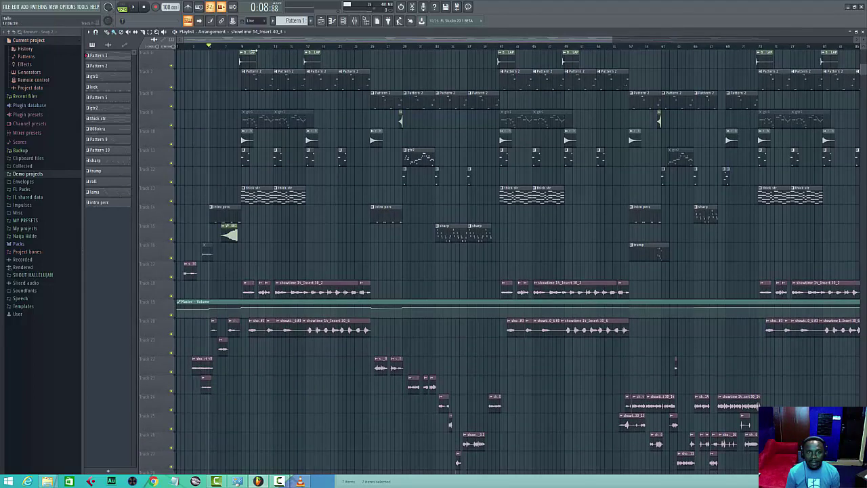
{"action": "left_click", "coordinate": [241, 46]}
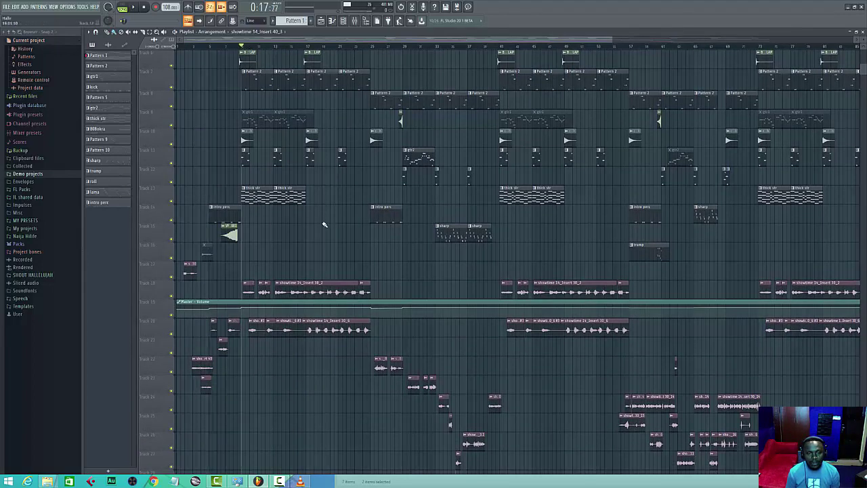
{"action": "scroll", "coordinate": [324, 225], "scroll_direction": "up", "scroll_amount": 4}
{"action": "scroll", "coordinate": [325, 224], "scroll_direction": "down", "scroll_amount": 5}
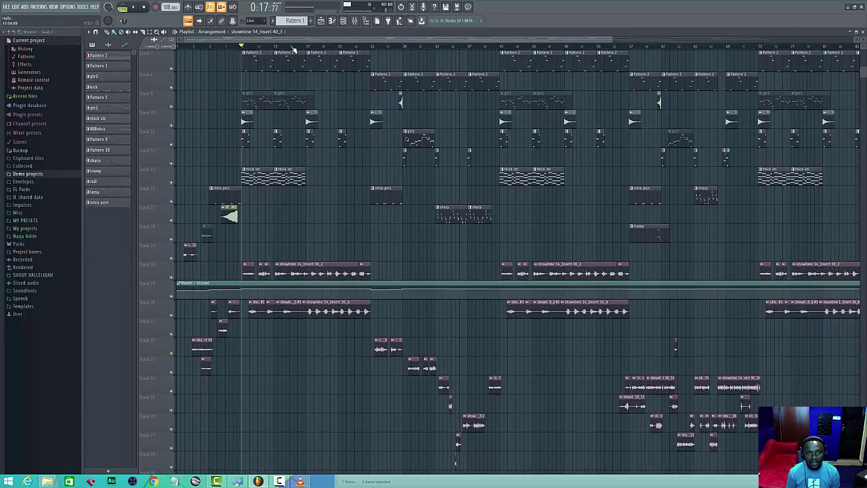
Examine the showtime audio clips and the Master - Volume automation across the playlist, and reset the transport
{"action": "scroll", "coordinate": [294, 51], "scroll_direction": "up", "scroll_amount": 8}
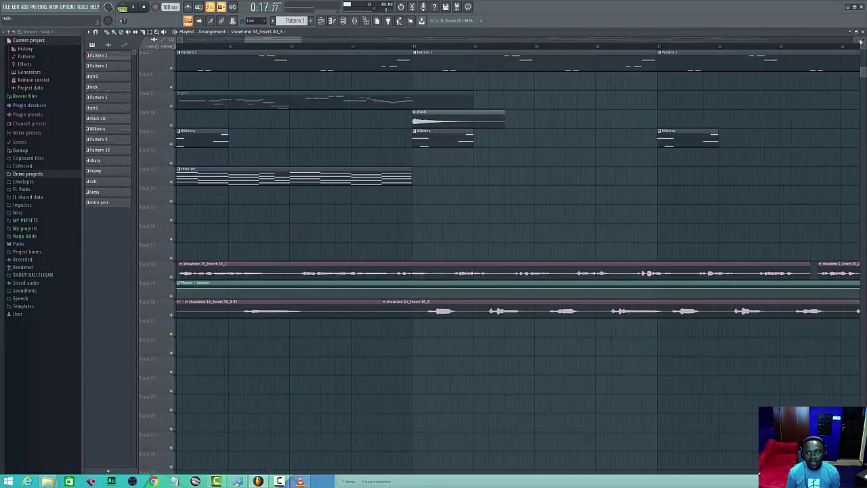
{"action": "scroll", "coordinate": [862, 40], "scroll_direction": "up", "scroll_amount": 4}
{"action": "scroll", "coordinate": [566, 231], "scroll_direction": "down", "scroll_amount": 4}
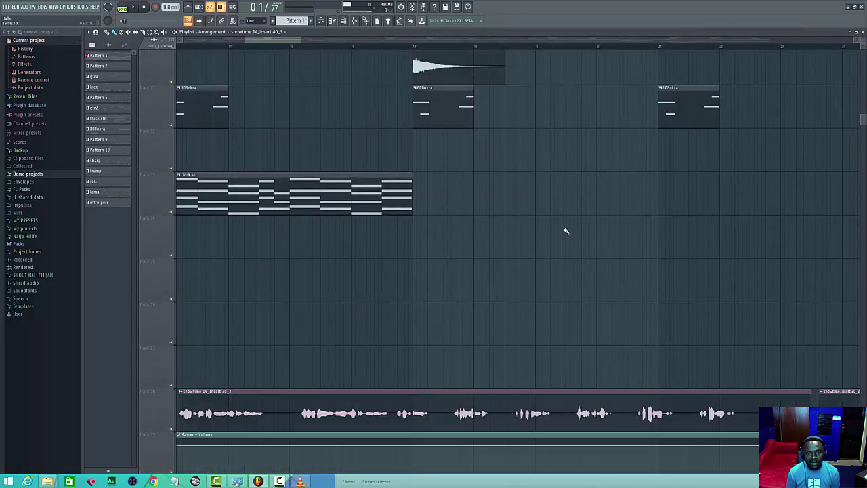
{"action": "scroll", "coordinate": [566, 231], "scroll_direction": "down", "scroll_amount": 6}
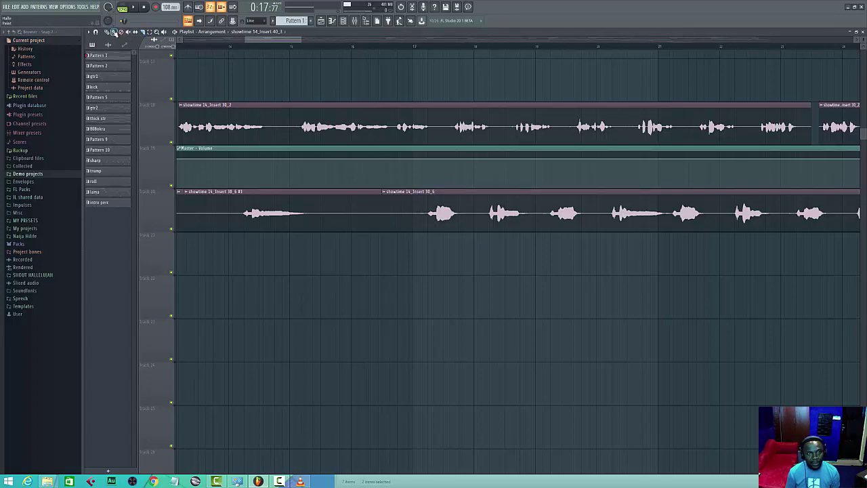
{"action": "scroll", "coordinate": [389, 45], "scroll_direction": "down", "scroll_amount": 10}
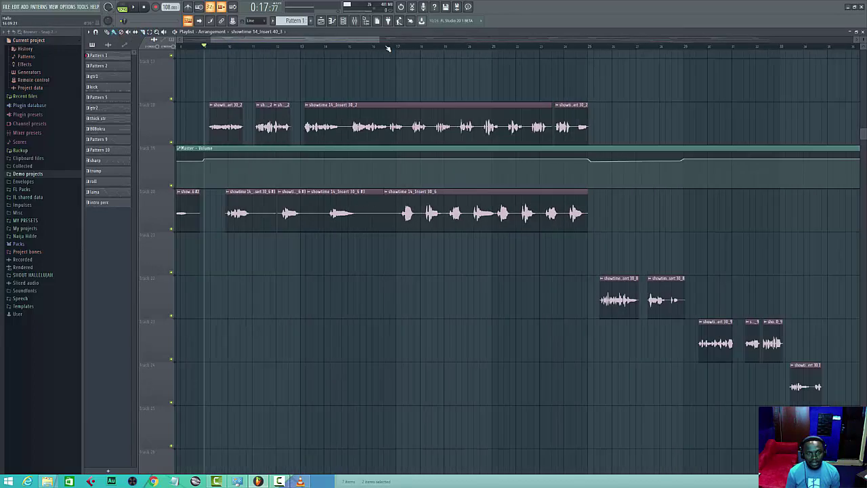
{"action": "scroll", "coordinate": [389, 46], "scroll_direction": "down", "scroll_amount": 6}
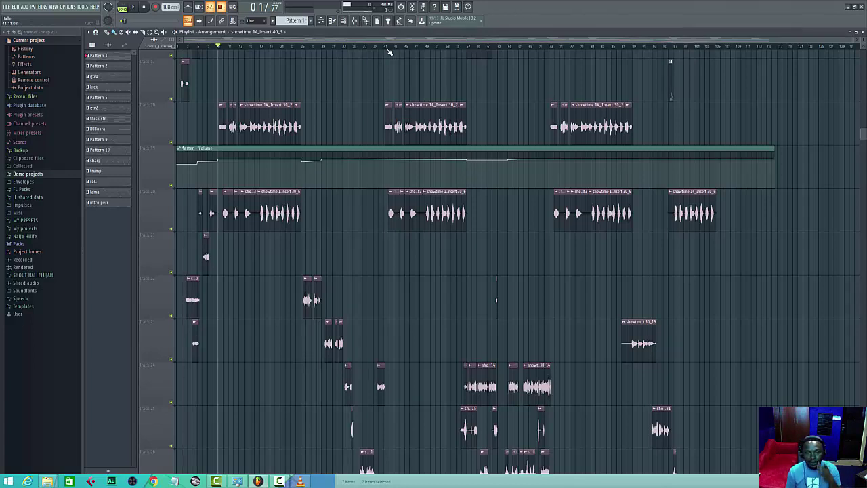
{"action": "scroll", "coordinate": [390, 53], "scroll_direction": "down", "scroll_amount": 3}
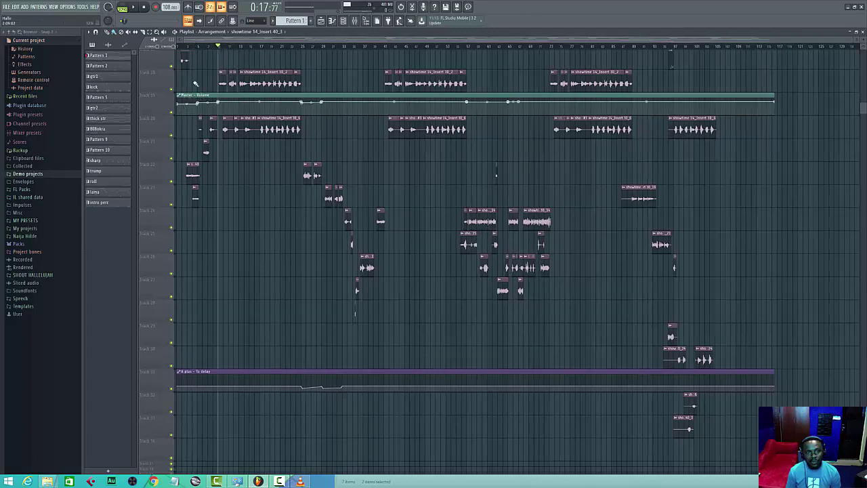
{"action": "left_click", "coordinate": [144, 8]}
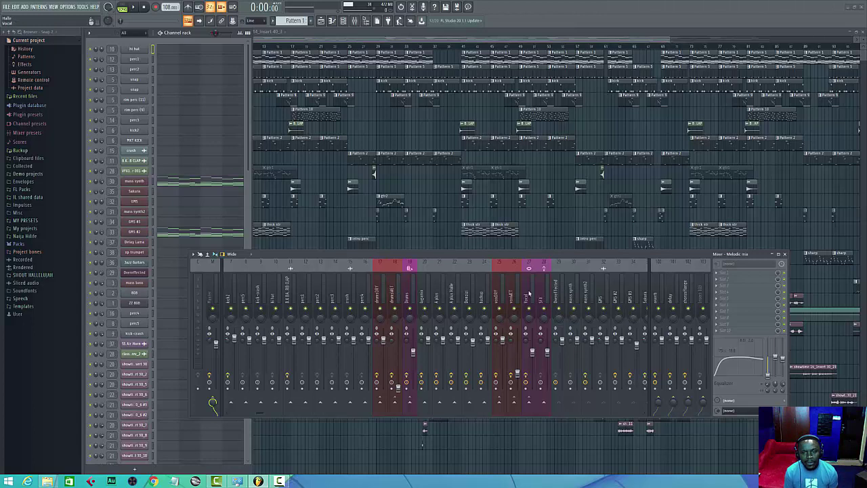
{"action": "scroll", "coordinate": [529, 293], "scroll_direction": "down", "scroll_amount": 3}
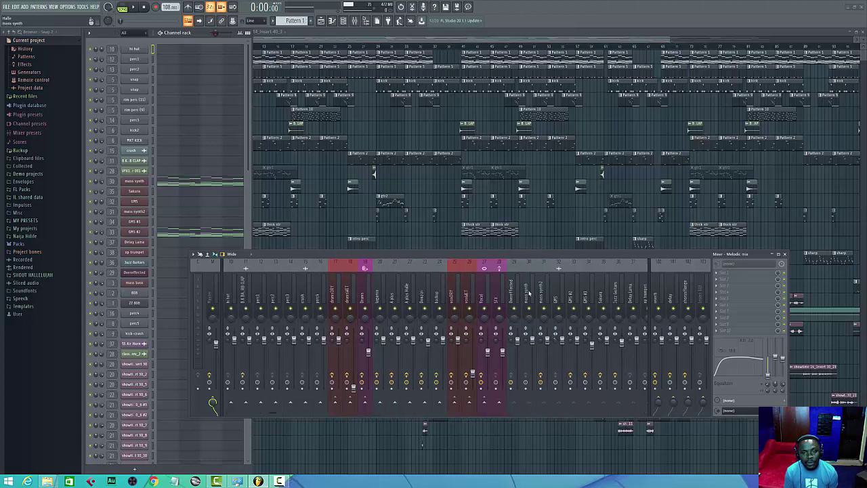
Select the individual vocal tracks 20 to 24 in turn to inspect their effects and routing into voxDRY and voxWET
{"action": "left_click", "coordinate": [376, 290]}
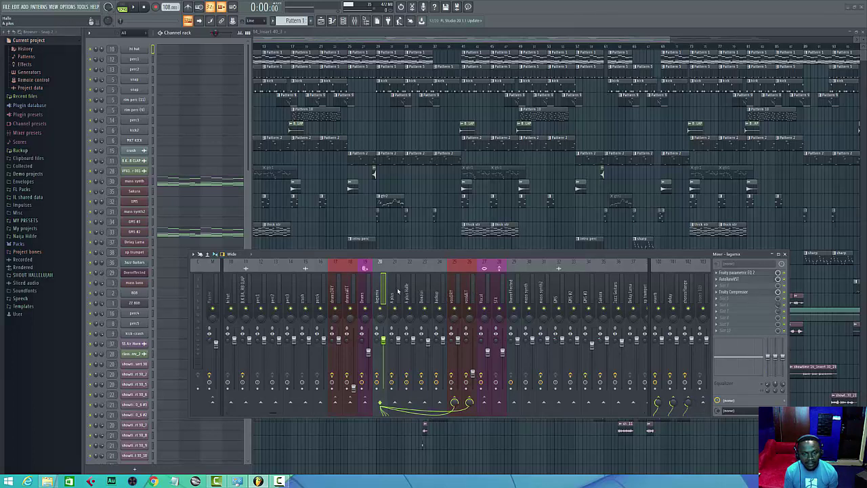
{"action": "left_click", "coordinate": [397, 291]}
{"action": "left_click", "coordinate": [408, 292]}
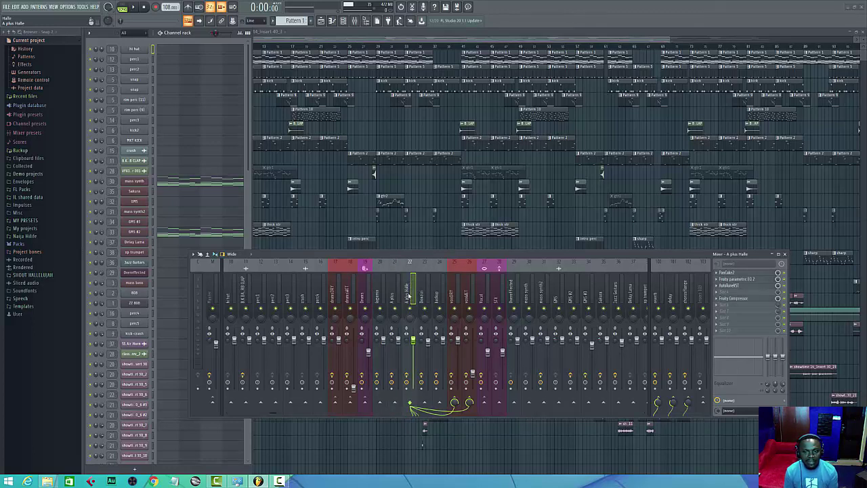
{"action": "left_click", "coordinate": [422, 296]}
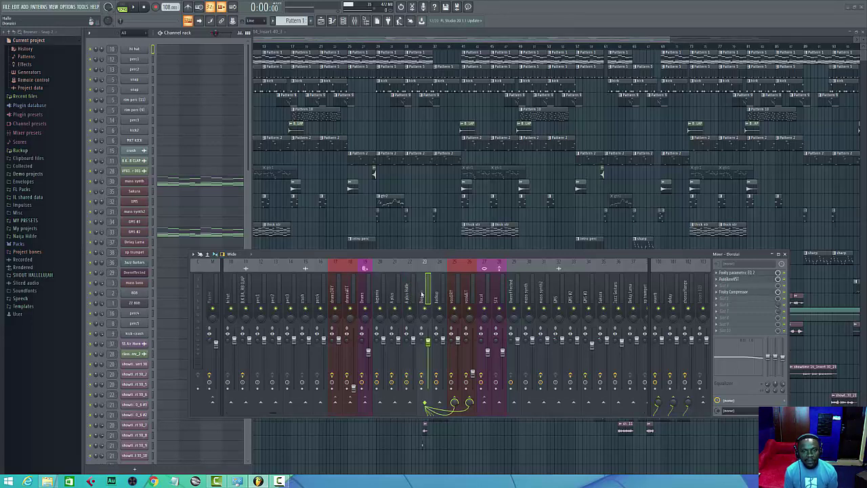
{"action": "left_click", "coordinate": [439, 295]}
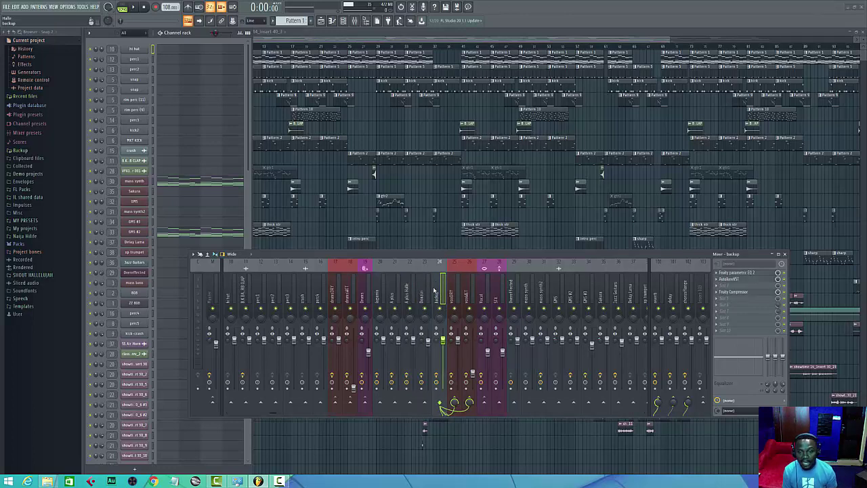
Alternate between the voxDRY and voxWET tracks to compare their effects and routing into the Vocal bus
{"action": "left_click", "coordinate": [454, 292]}
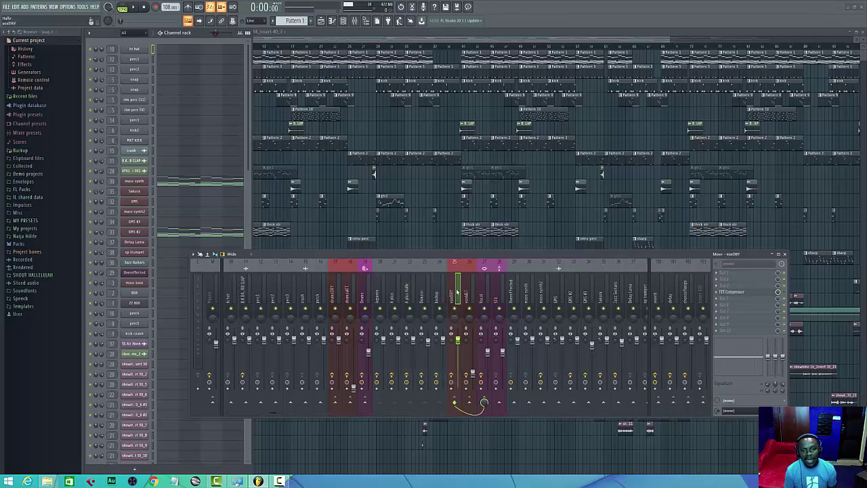
{"action": "left_click", "coordinate": [468, 293]}
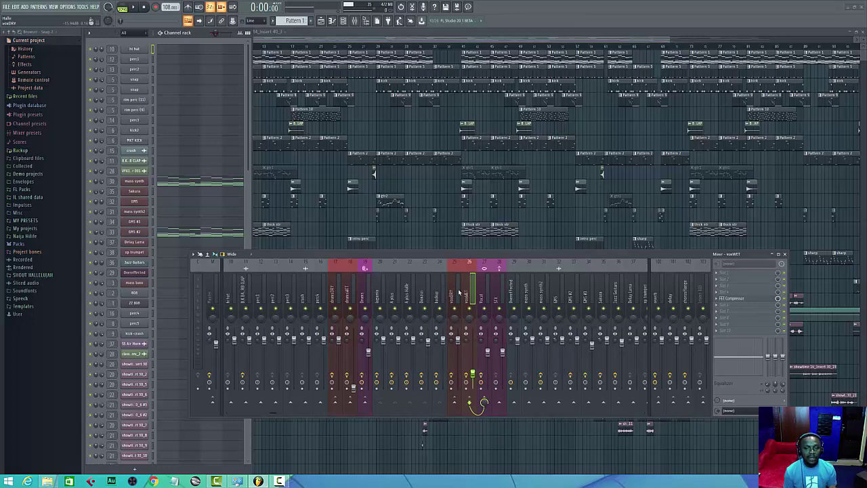
{"action": "left_click", "coordinate": [458, 292]}
{"action": "left_click", "coordinate": [466, 295]}
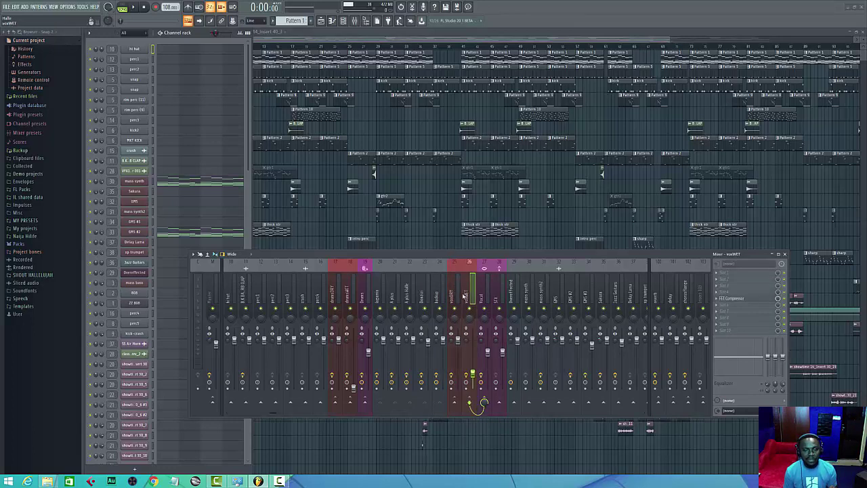
{"action": "left_click", "coordinate": [452, 293]}
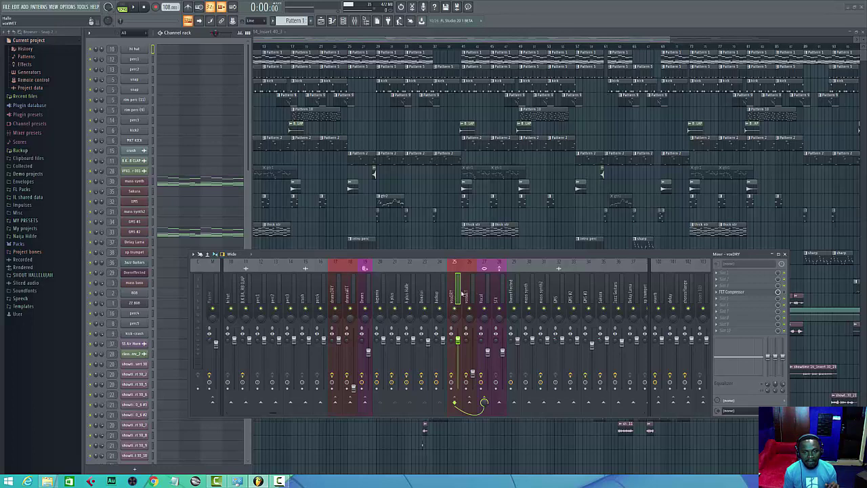
Inspect the FET Compressor settings on the voxWET track and close the plugin
{"action": "left_click", "coordinate": [463, 293]}
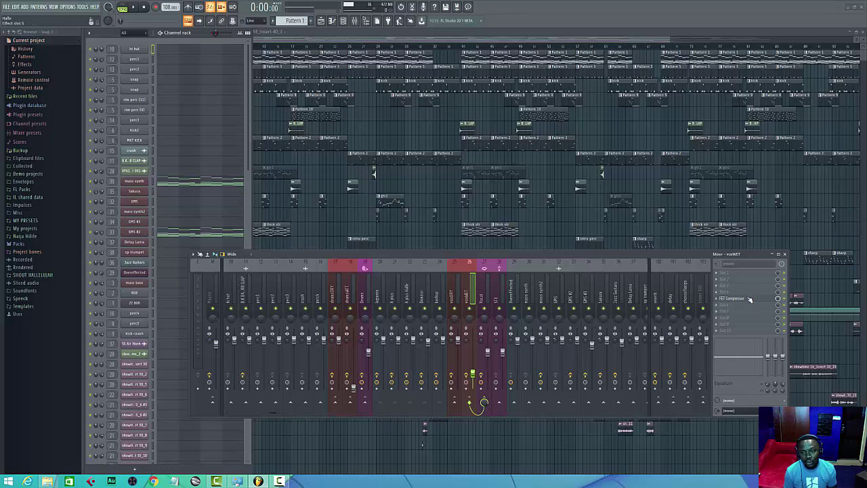
{"action": "left_click", "coordinate": [734, 301]}
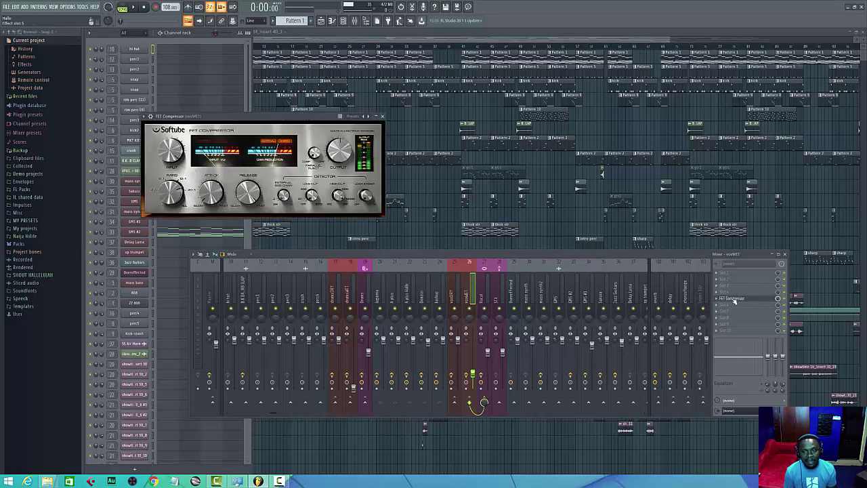
{"action": "left_click", "coordinate": [382, 117]}
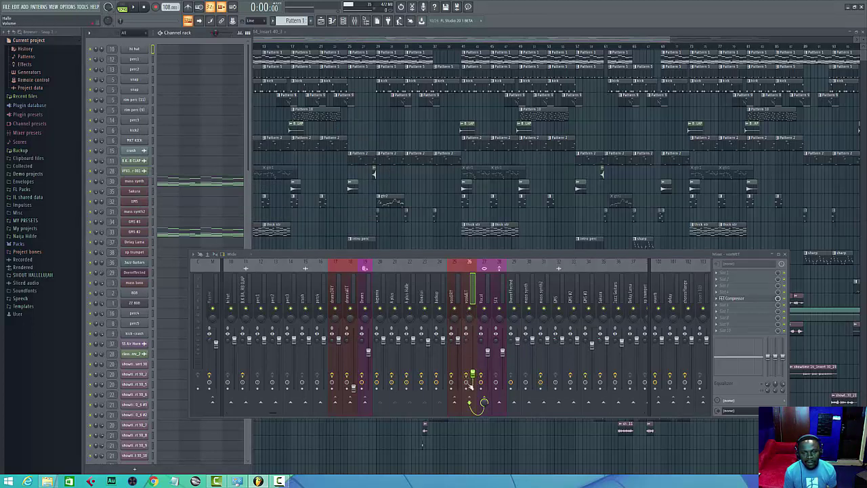
Solo the Vocal bus, set a playlist loop selection from bar 41 to bar 61, and play it
{"action": "left_click", "coordinate": [481, 293]}
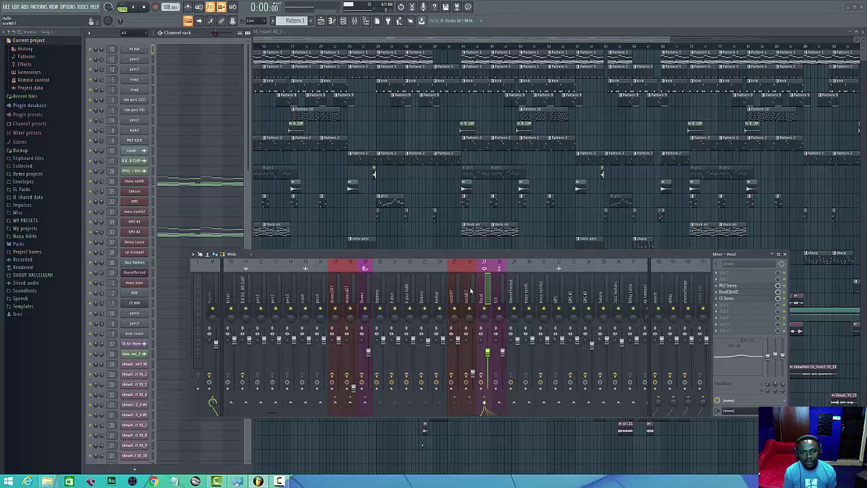
{"action": "scroll", "coordinate": [471, 291], "scroll_direction": "up", "scroll_amount": 3}
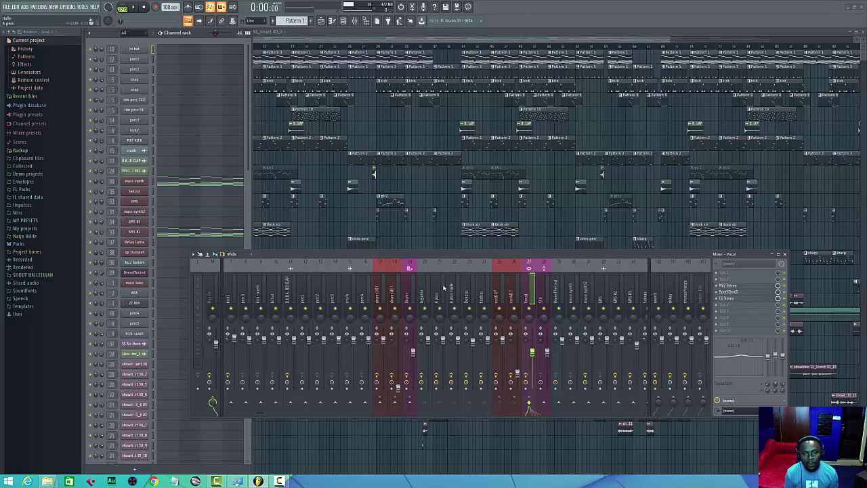
{"action": "right_click", "coordinate": [532, 311]}
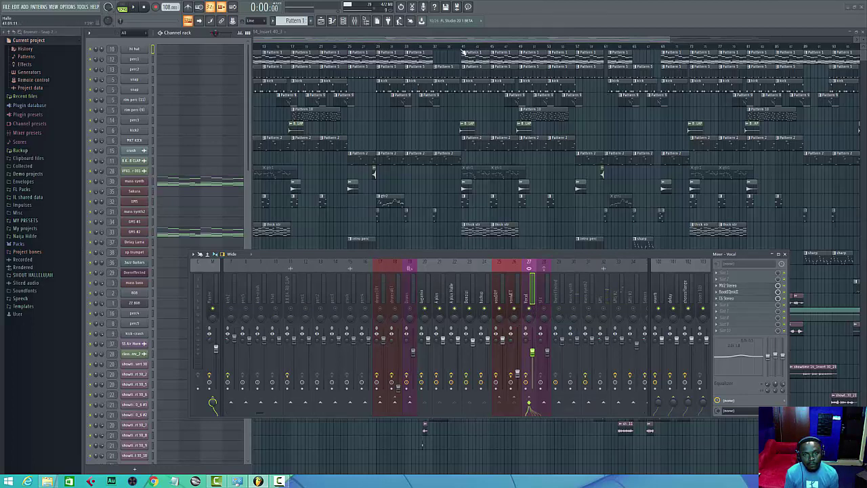
{"action": "key", "text": "F6"}
{"action": "left_click_drag", "start_coordinate": [462, 48], "coordinate": [605, 60]}
{"action": "key", "text": "space"}
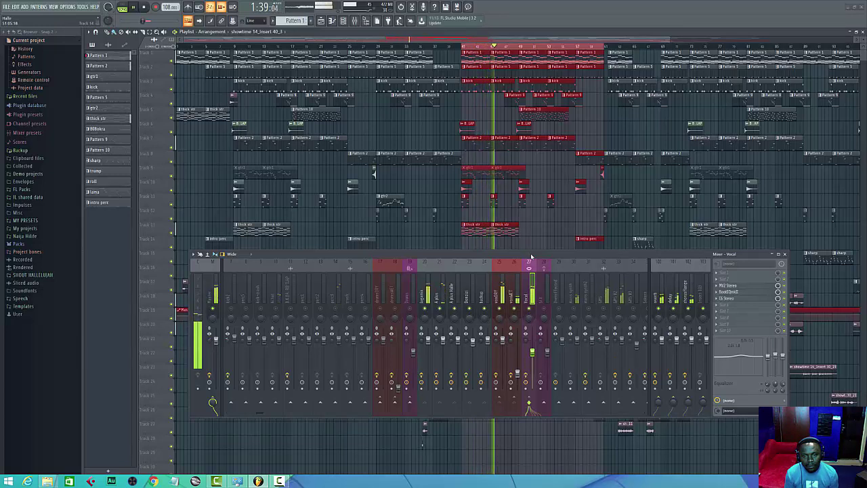
{"action": "key", "text": "space"}
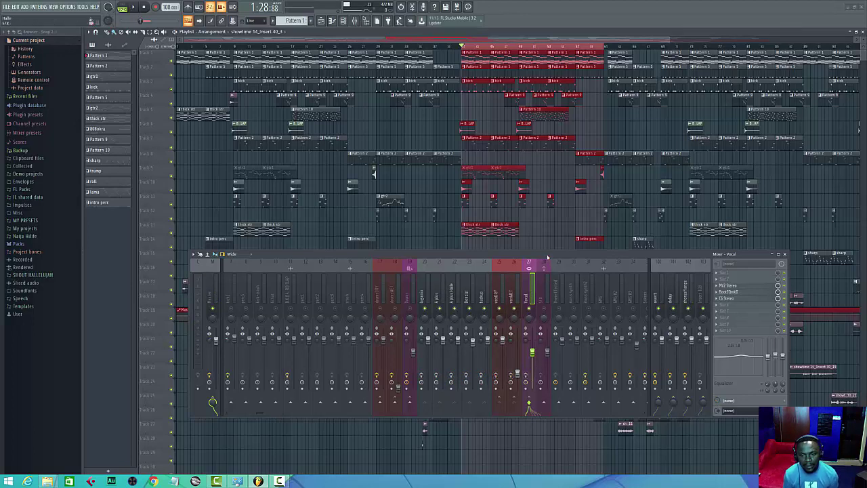
Mute the reverb, delay and chorusflange send tracks and play the loop to hear the vocals without them
{"action": "key", "text": "space"}
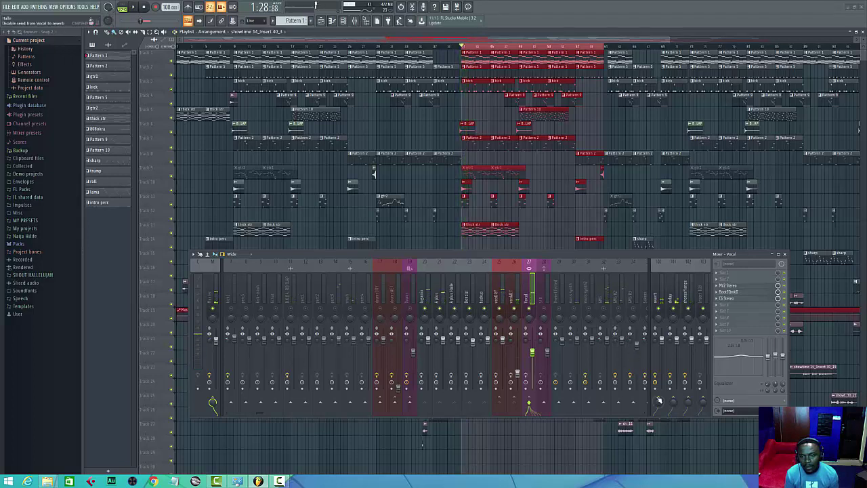
{"action": "left_click", "coordinate": [673, 311]}
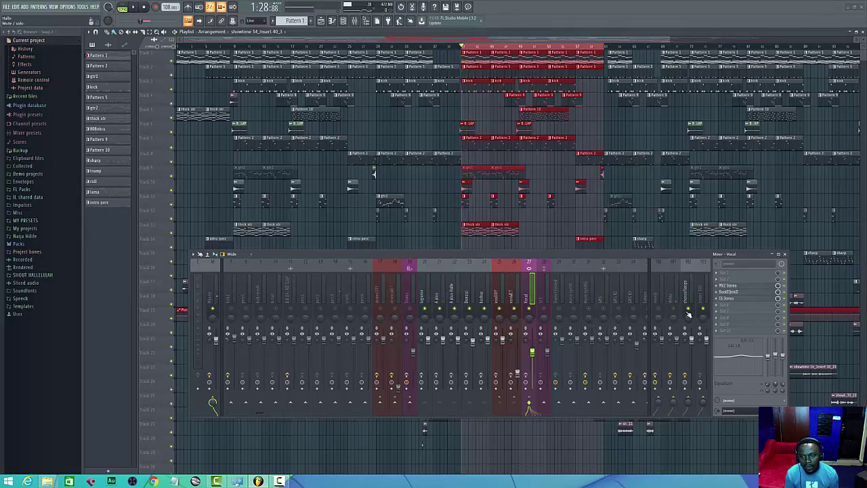
{"action": "left_click", "coordinate": [688, 310]}
{"action": "key", "text": "space"}
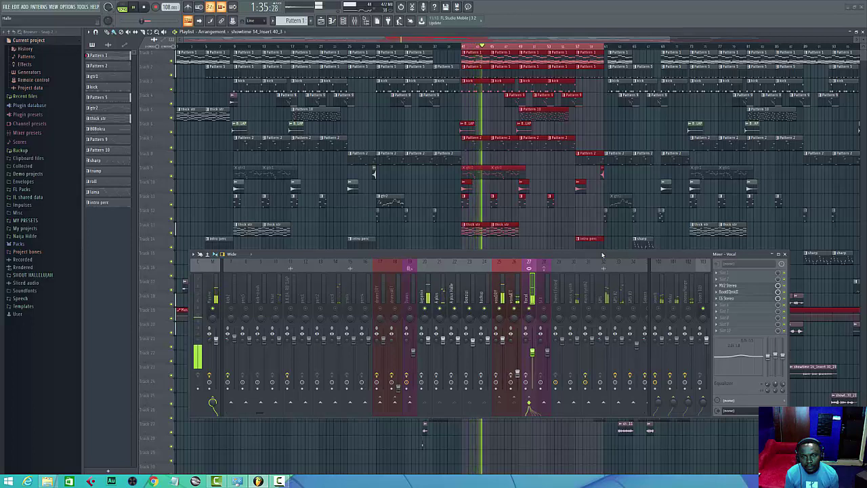
{"action": "key", "text": "space"}
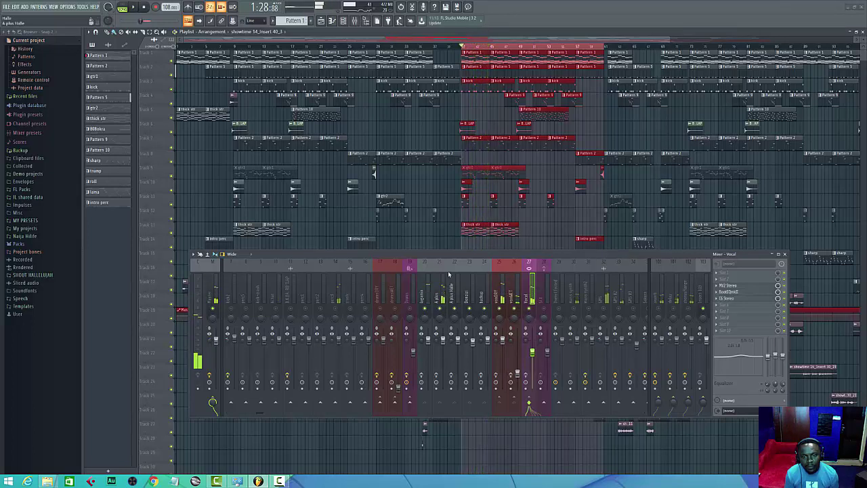
Inspect the Fruity parametric EQ 2 and AutoTuneVST settings on vocal track 20
{"action": "left_click", "coordinate": [424, 292]}
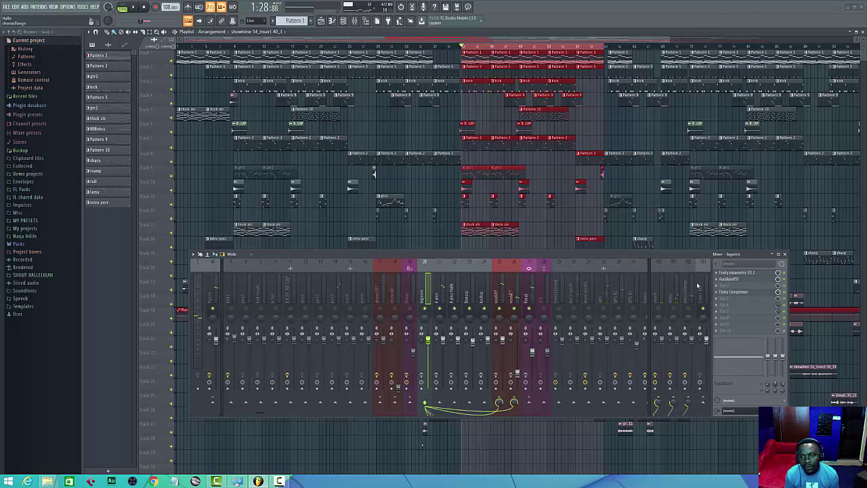
{"action": "left_click", "coordinate": [733, 274]}
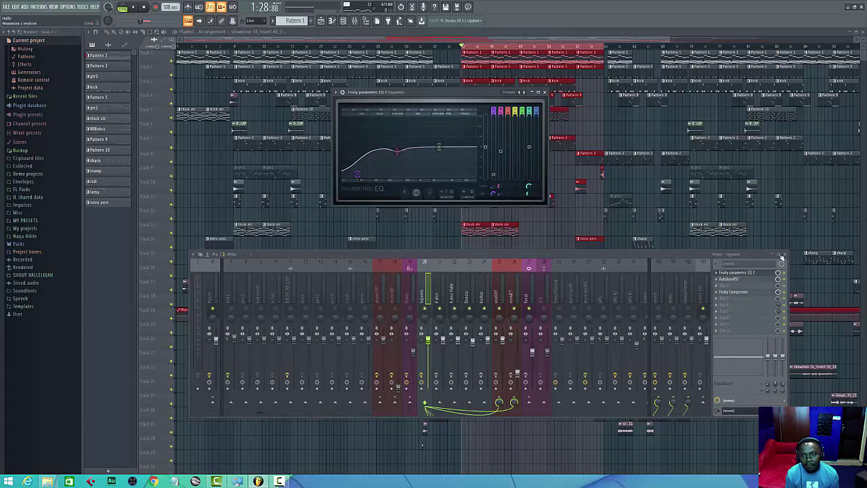
{"action": "left_click", "coordinate": [546, 92]}
{"action": "left_click", "coordinate": [729, 279]}
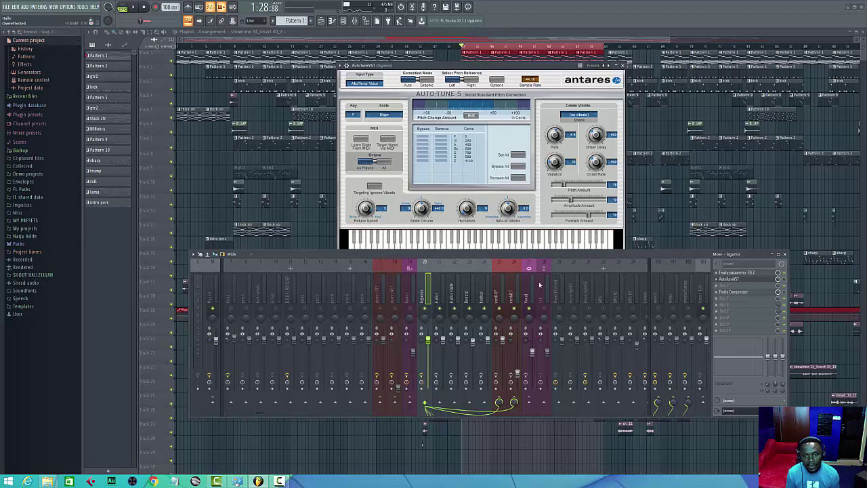
Solo vocal track 20 with the reverb, delay and chorusflange sends muted, and play the loop
{"action": "right_click", "coordinate": [426, 310]}
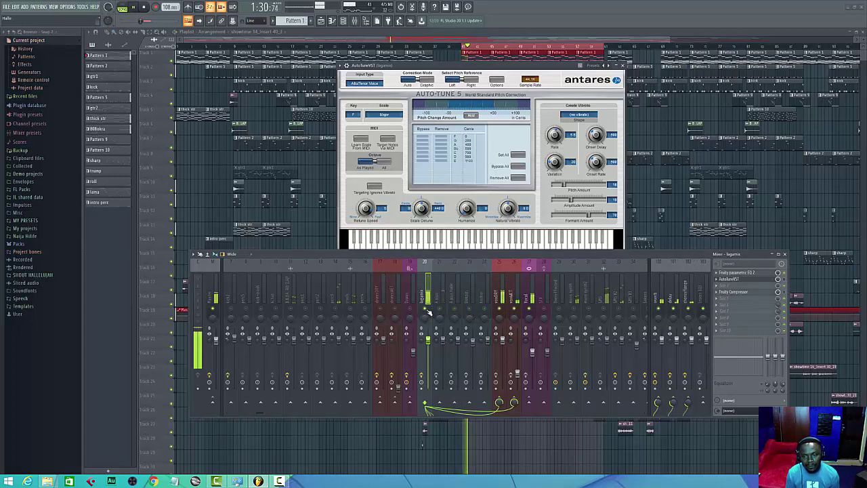
{"action": "key", "text": "space"}
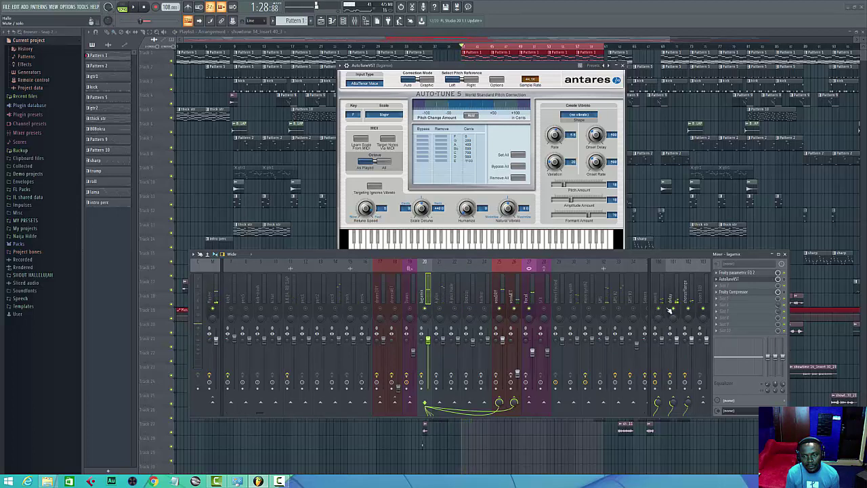
{"action": "key", "text": "space"}
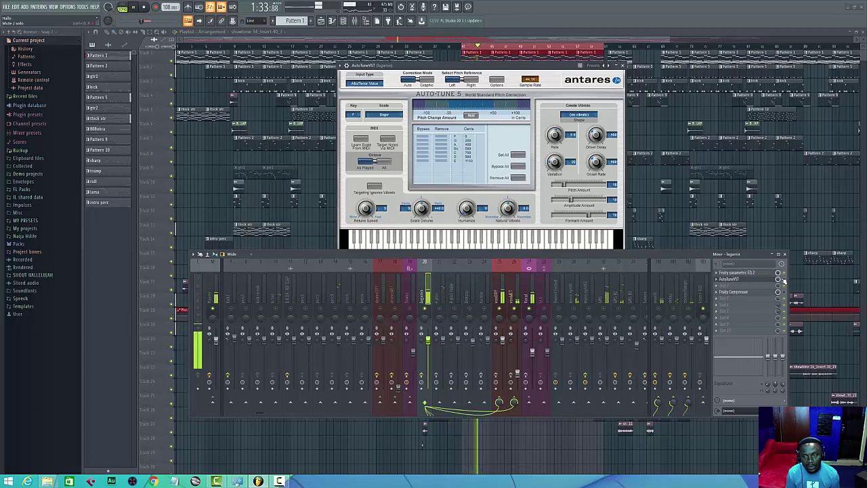
Close the AutoTuneVST window and replay the start of the loop to listen to the soloed vocal
{"action": "left_click", "coordinate": [622, 66]}
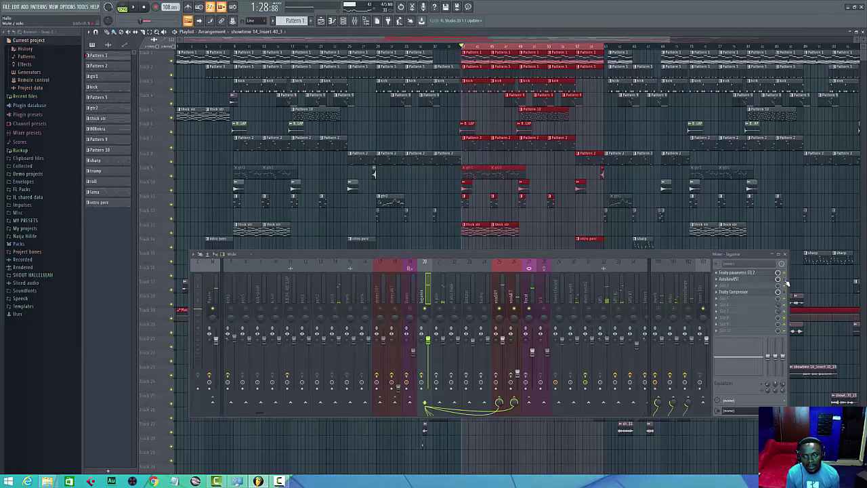
{"action": "key", "text": "space"}
{"action": "key", "text": "space"}
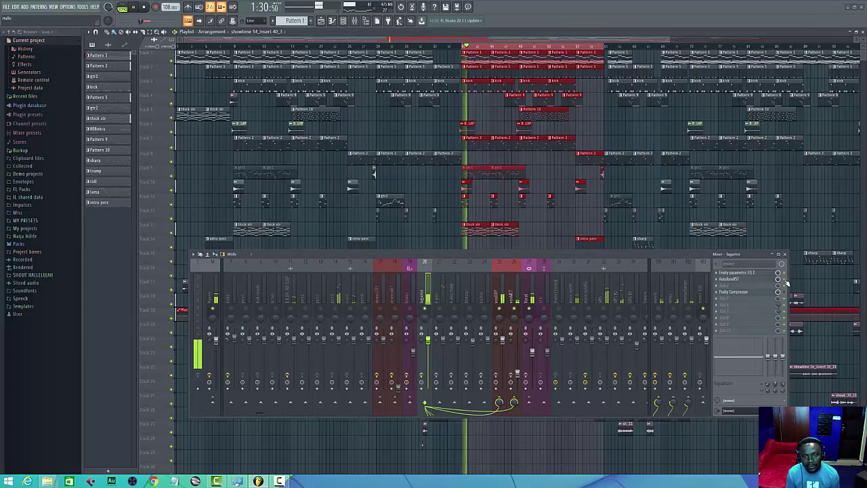
{"action": "key", "text": "space"}
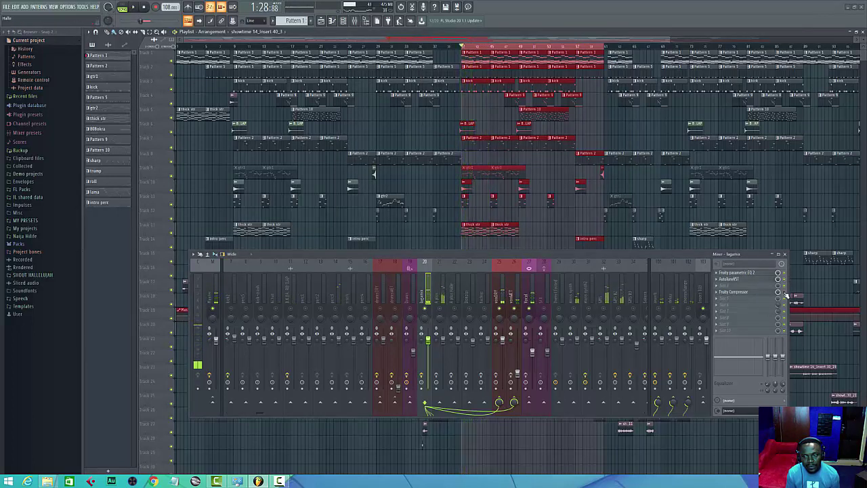
Open the Fruity Compressor on vocal track 20 and play the loop to hear the compressed vocal
{"action": "left_click", "coordinate": [750, 293]}
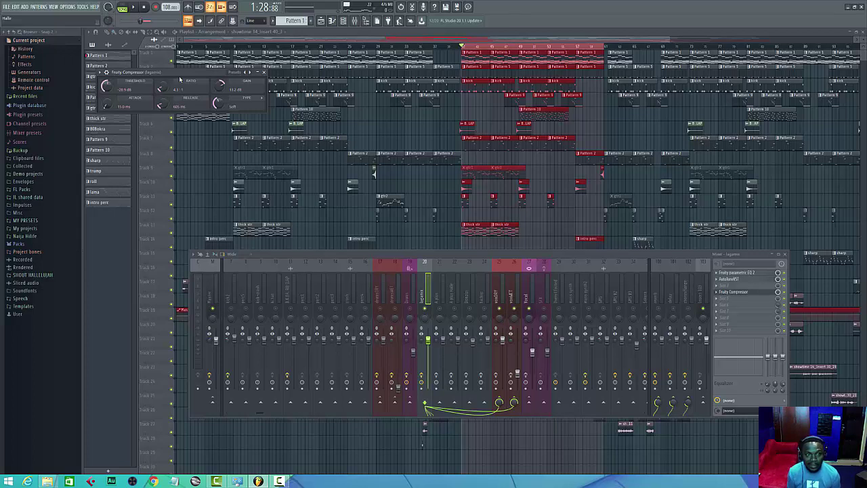
{"action": "key", "text": "space"}
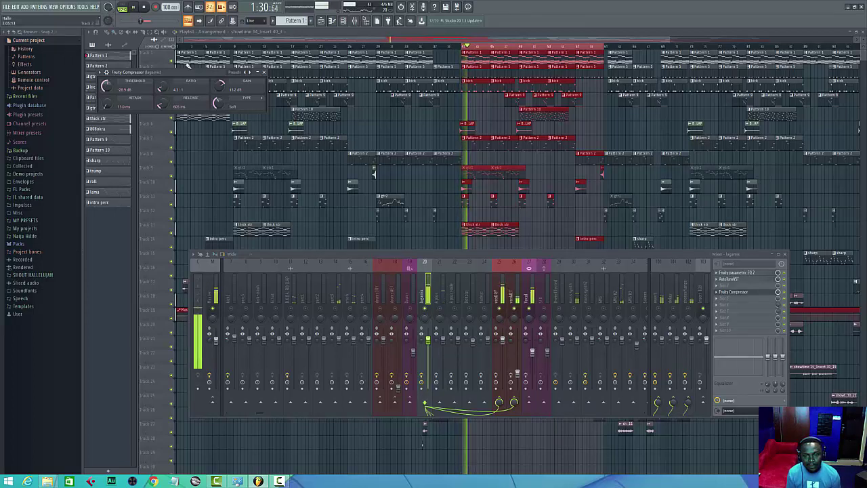
{"action": "key", "text": "space"}
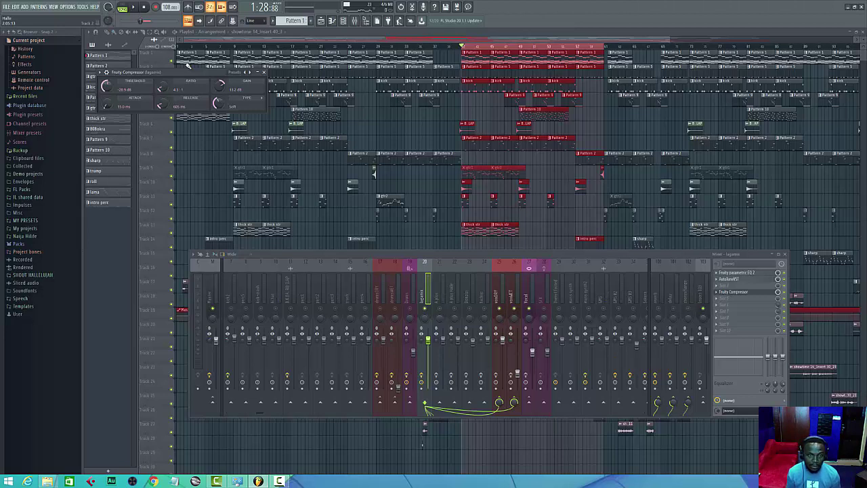
{"action": "key", "text": "space"}
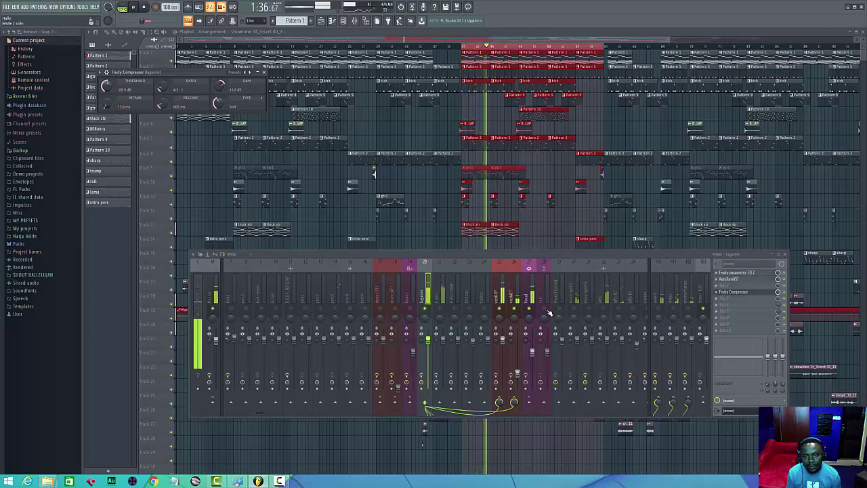
{"action": "key", "text": "space"}
Open MV2 Stereo on the Vocal bus, track 27, and play the loop to watch its levels respond
{"action": "left_click", "coordinate": [531, 293]}
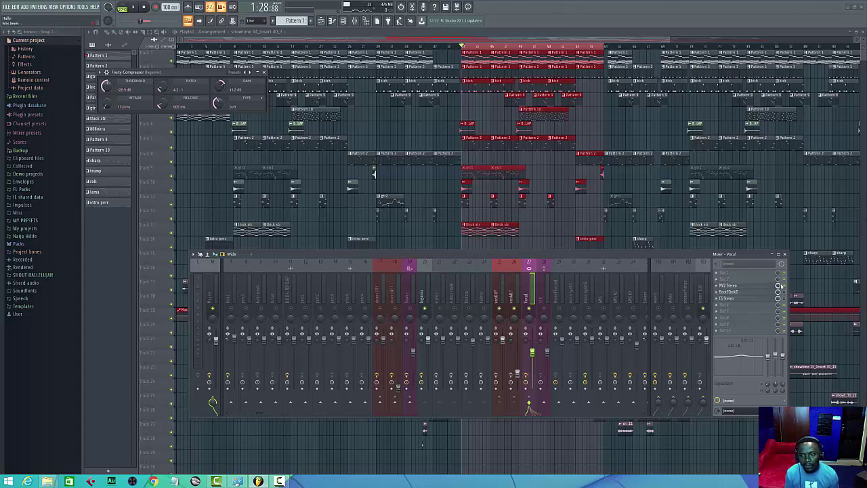
{"action": "left_click", "coordinate": [747, 287]}
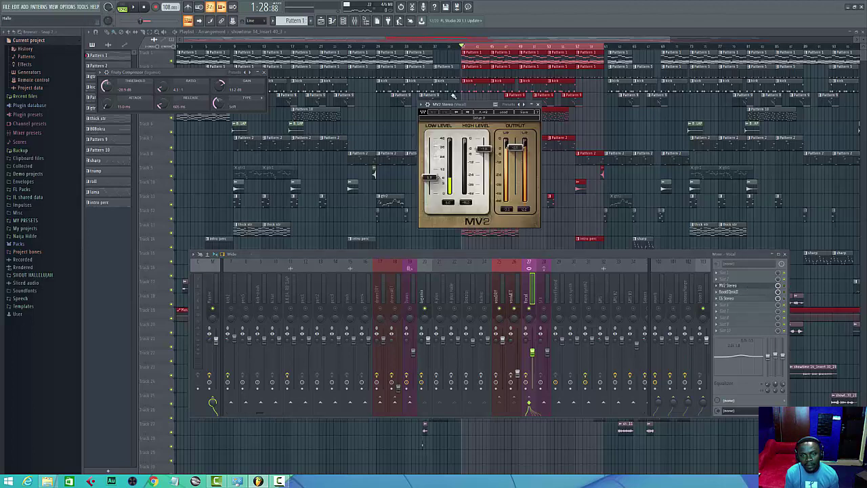
{"action": "left_click_drag", "start_coordinate": [471, 106], "coordinate": [463, 108]}
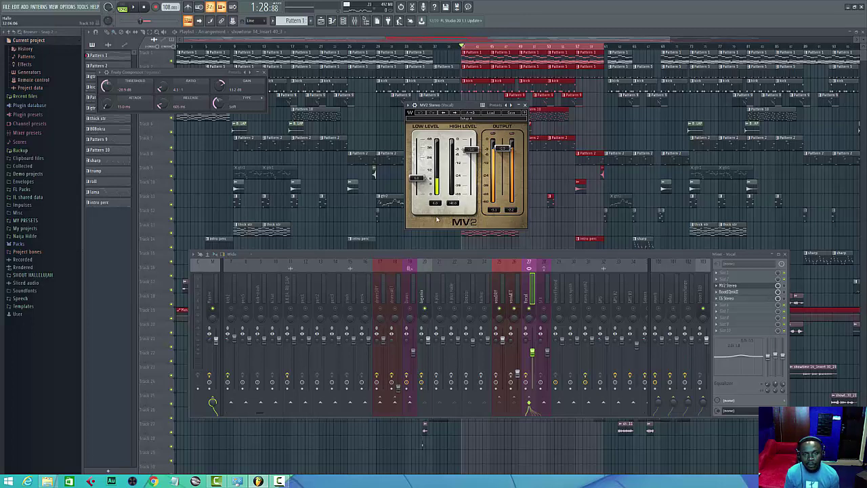
{"action": "key", "text": "space"}
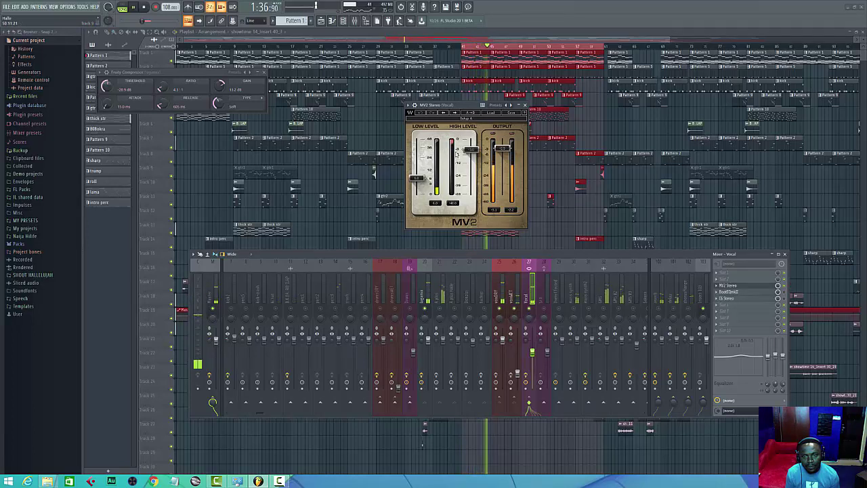
{"action": "key", "text": "space"}
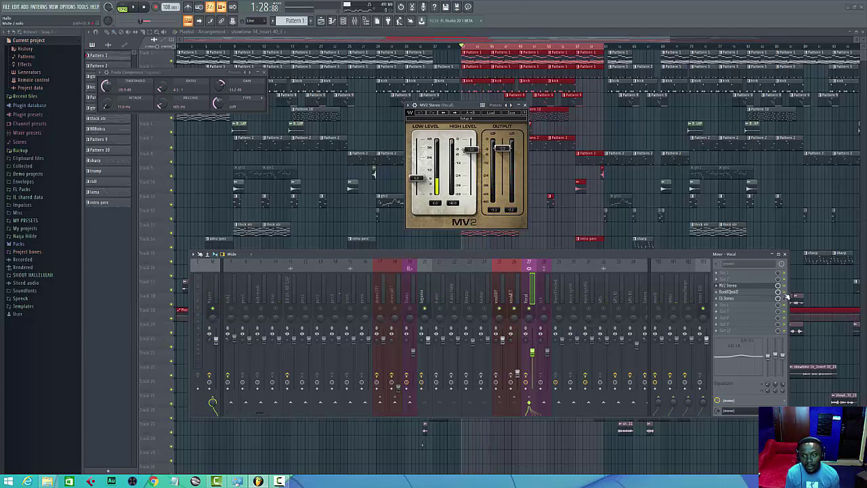
Open BootEQmkII on the Vocal bus and play the start of the loop to hear its effect
{"action": "left_click", "coordinate": [748, 292]}
{"action": "left_click_drag", "start_coordinate": [444, 42], "coordinate": [415, 56]}
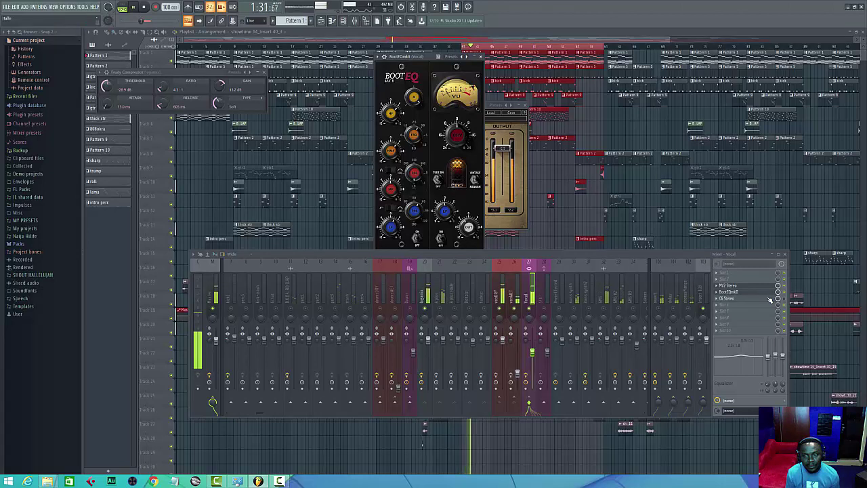
{"action": "key", "text": "space"}
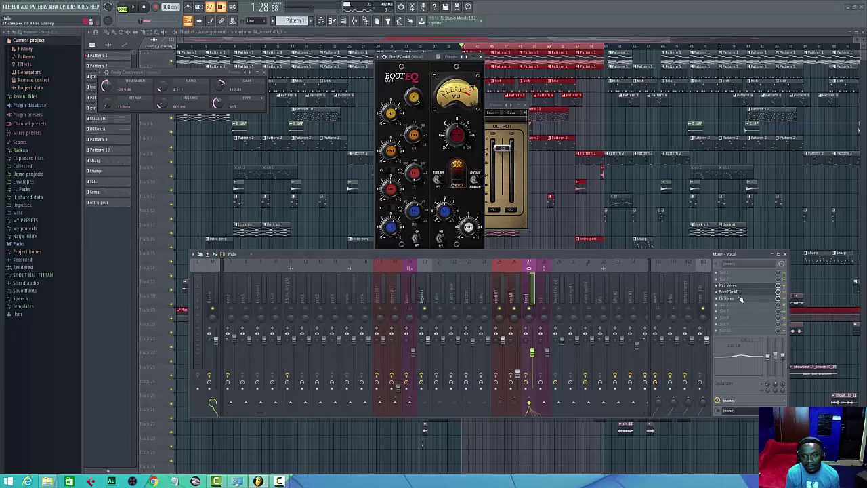
Open C6 Stereo on the Vocal bus and play the loop to examine its multiband compression
{"action": "left_click", "coordinate": [740, 299]}
{"action": "left_click_drag", "start_coordinate": [378, 78], "coordinate": [502, 79]}
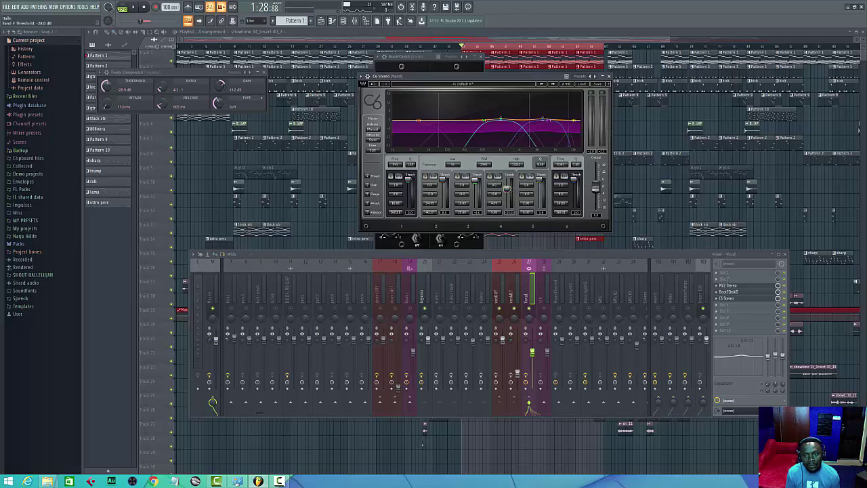
{"action": "key", "text": "space"}
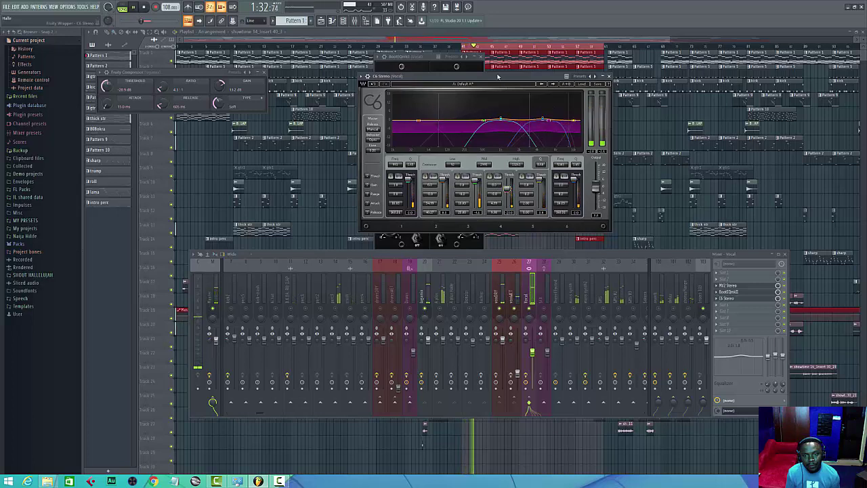
{"action": "key", "text": "space"}
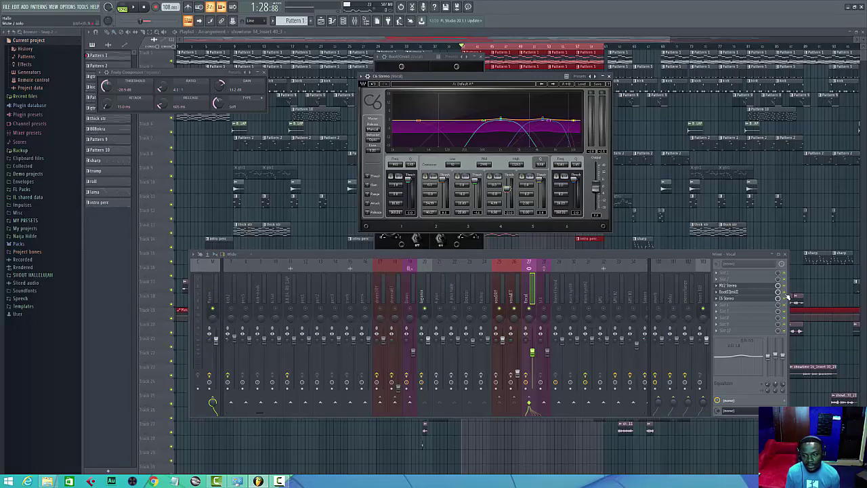
Play the start of the loop with C6 Stereo bypassed and again with it enabled to compare the vocal
{"action": "key", "text": "space"}
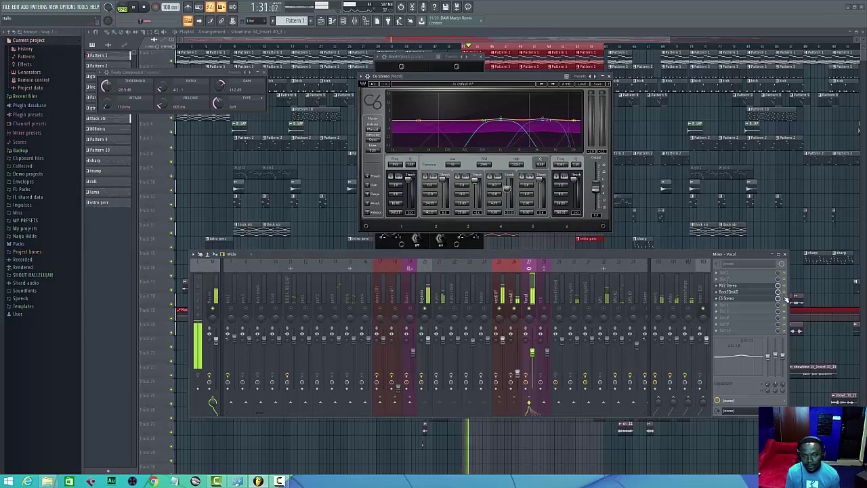
{"action": "key", "text": "space"}
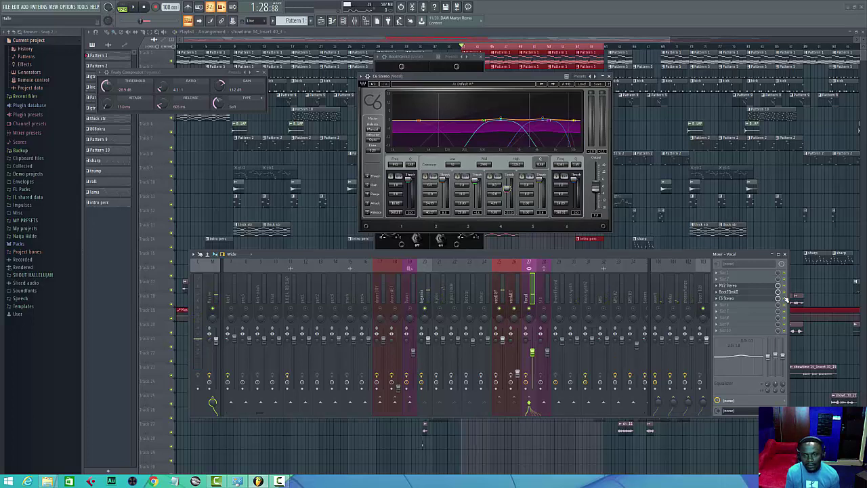
{"action": "key", "text": "space"}
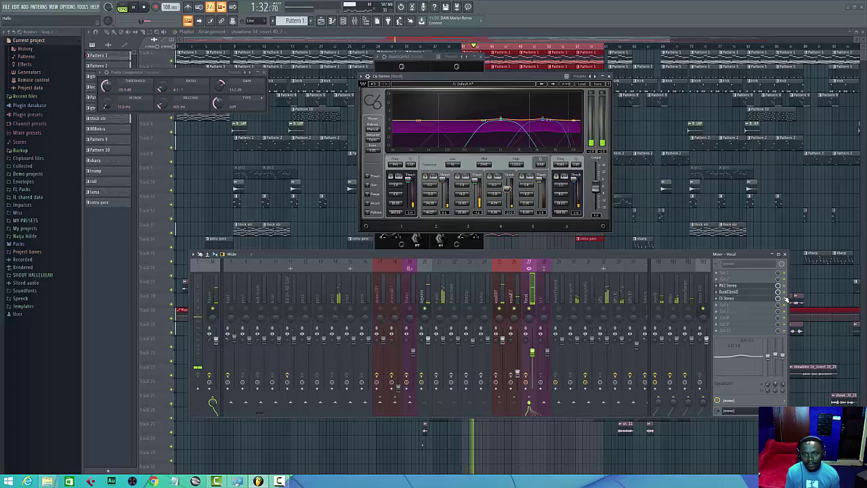
{"action": "key", "text": "space"}
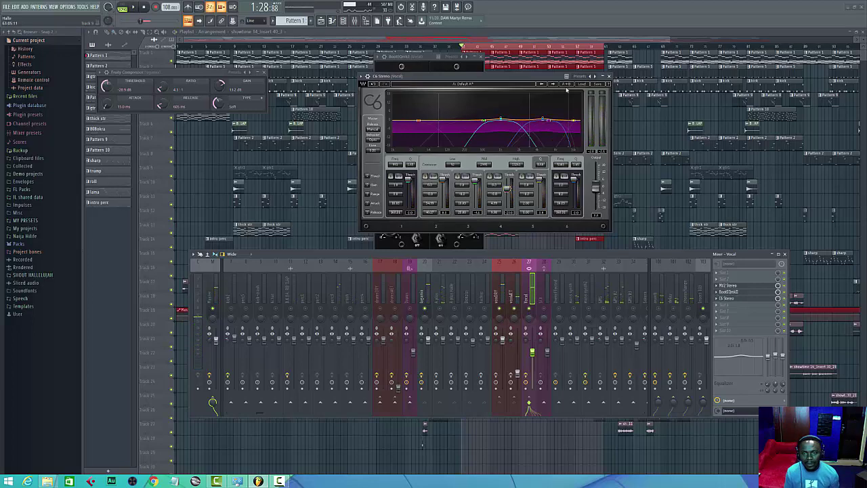
Close the C6 Stereo, BootEQmkII and MV2 Stereo plugin windows
{"action": "left_click", "coordinate": [610, 77]}
{"action": "left_click", "coordinate": [480, 57]}
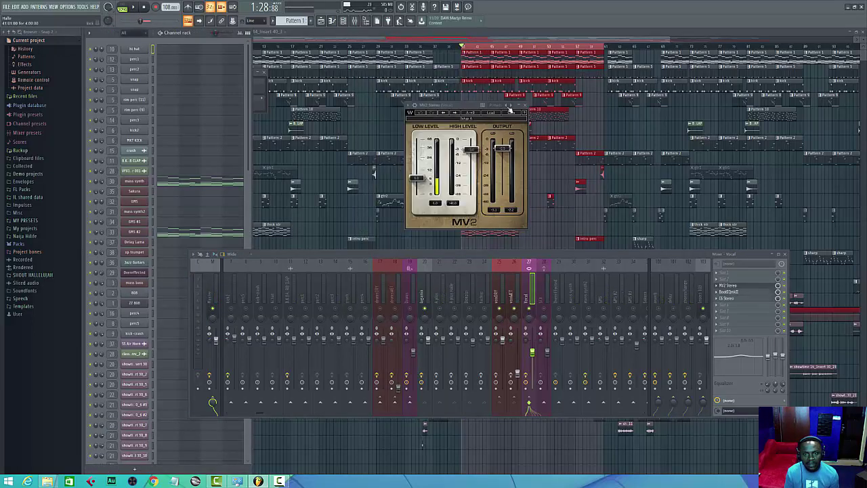
{"action": "left_click", "coordinate": [526, 106]}
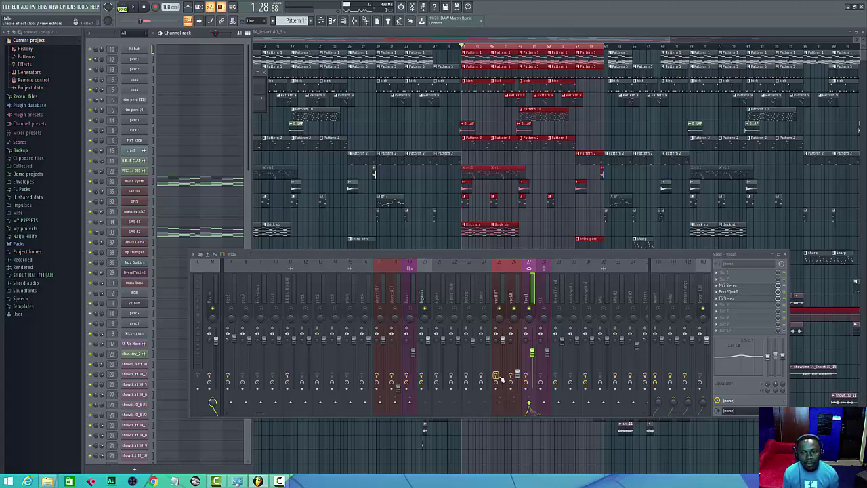
Play the loop with the voxWET bus active, muted and active again to compare the vocal sound
{"action": "key", "text": "space"}
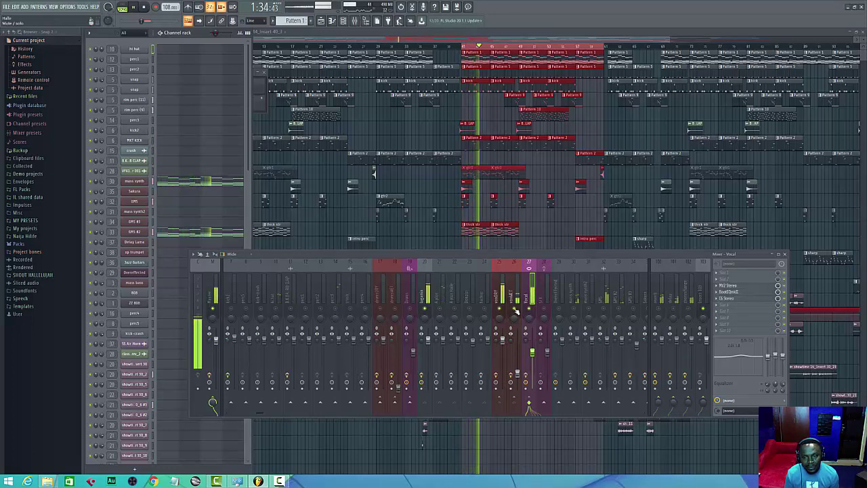
{"action": "key", "text": "space"}
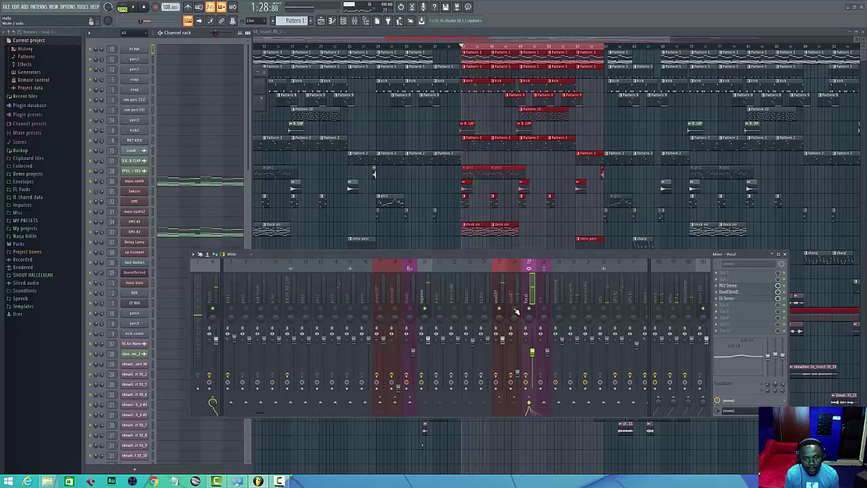
{"action": "key", "text": "space"}
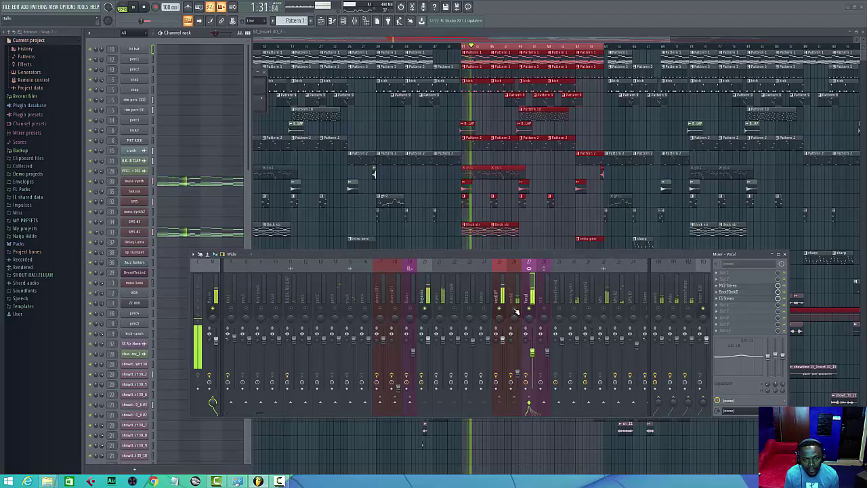
{"action": "key", "text": "space"}
{"action": "key", "text": "space"}
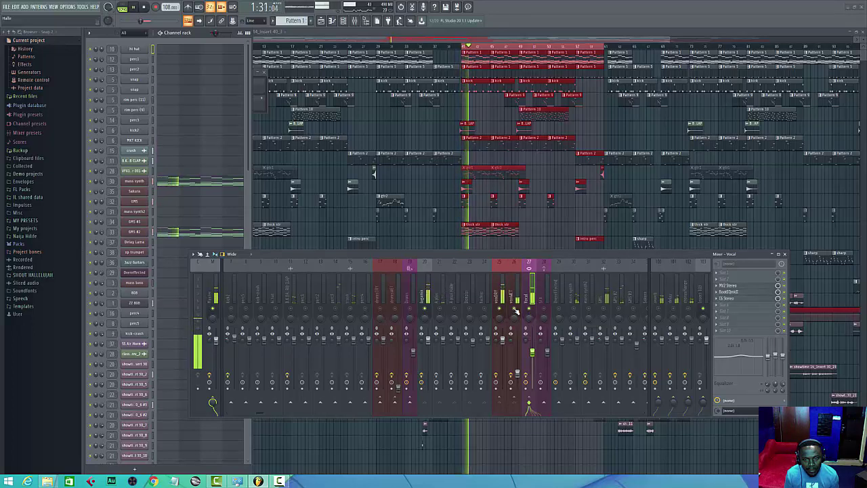
{"action": "key", "text": "space"}
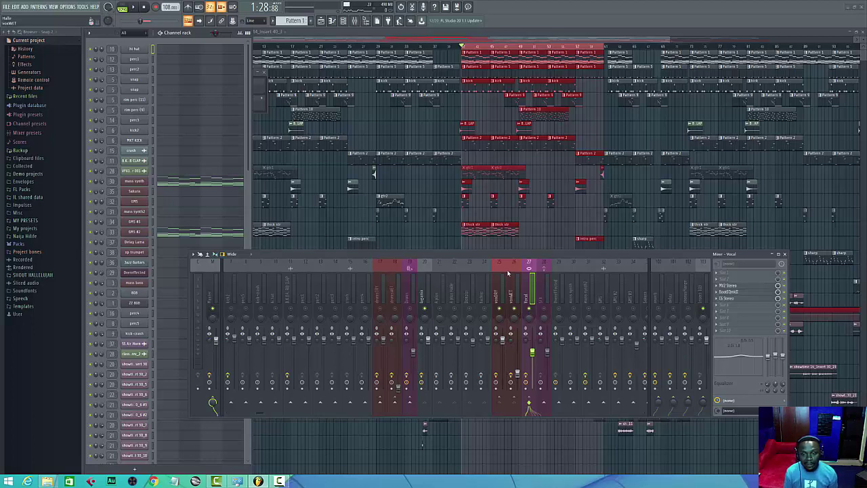
Select vocal track 22 with tracks 21 and 22 unmuted, and play the song from about bar 49
{"action": "left_click_drag", "start_coordinate": [454, 292], "coordinate": [442, 283]}
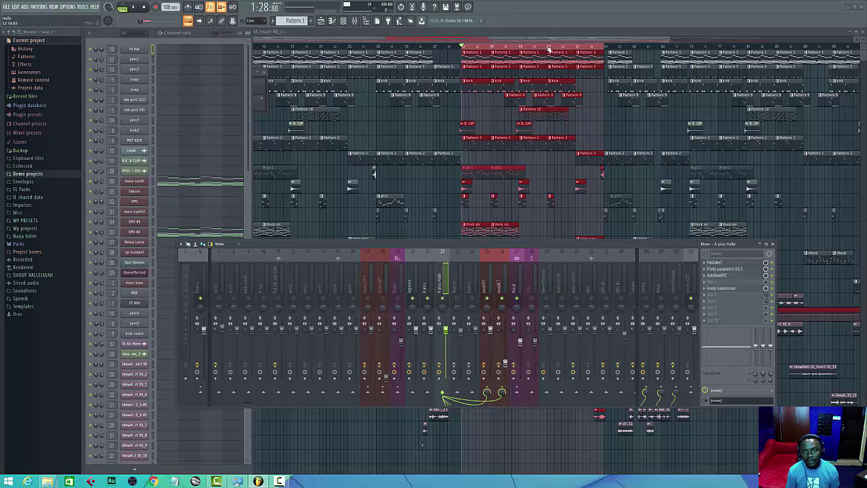
{"action": "left_click", "coordinate": [521, 48]}
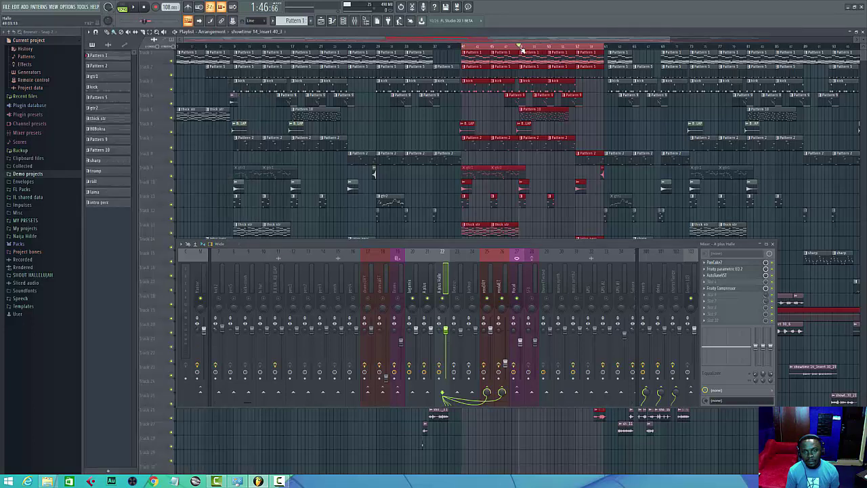
{"action": "key", "text": "space"}
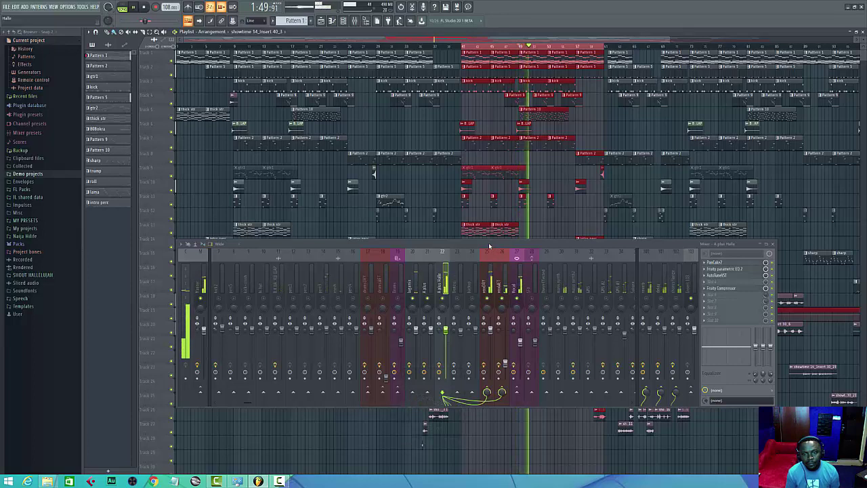
{"action": "key", "text": "space"}
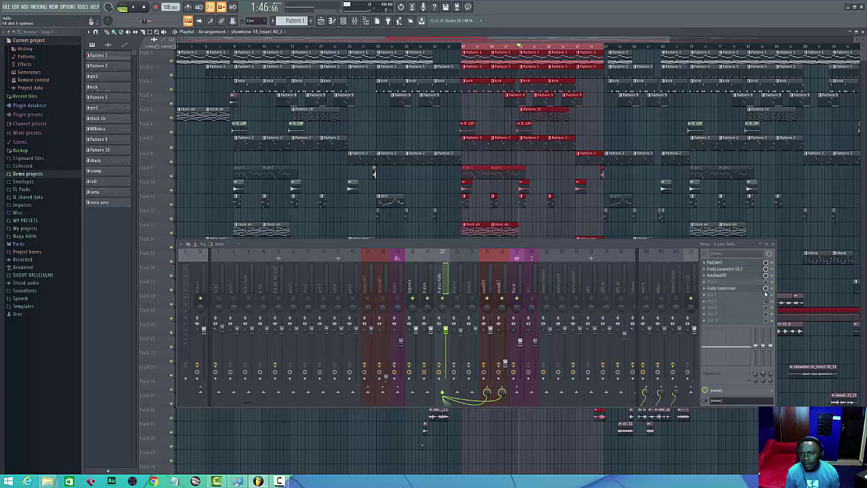
Open PanCake2 on vocal track 22, arrange its window above the mixer, and play the section to watch the panning
{"action": "left_click", "coordinate": [733, 263]}
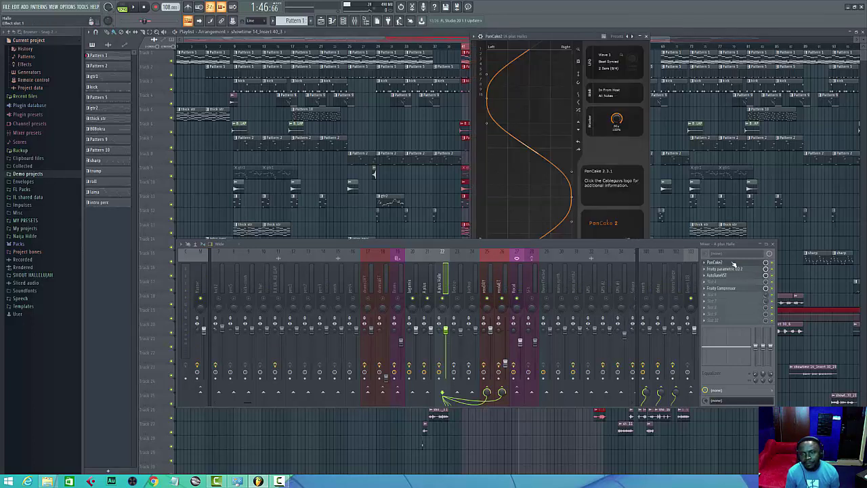
{"action": "left_click_drag", "start_coordinate": [504, 37], "coordinate": [488, 46]}
{"action": "left_click_drag", "start_coordinate": [542, 44], "coordinate": [554, 38]}
{"action": "left_click_drag", "start_coordinate": [510, 246], "coordinate": [512, 275]}
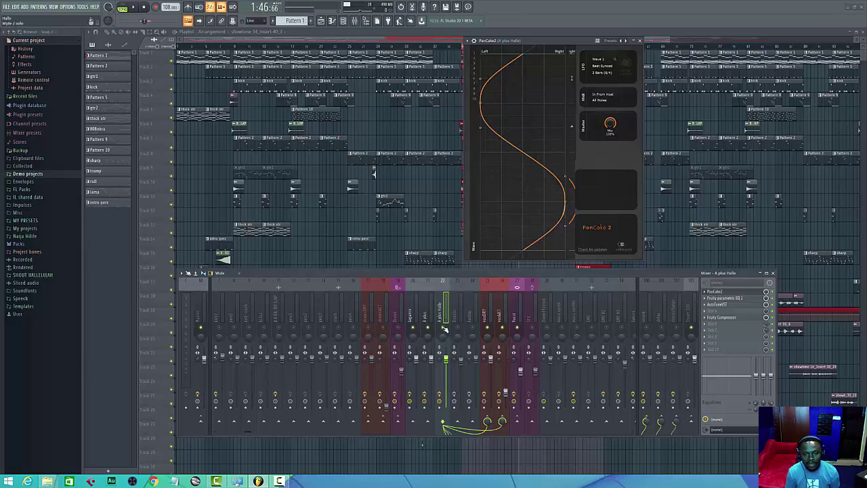
{"action": "key", "text": "space"}
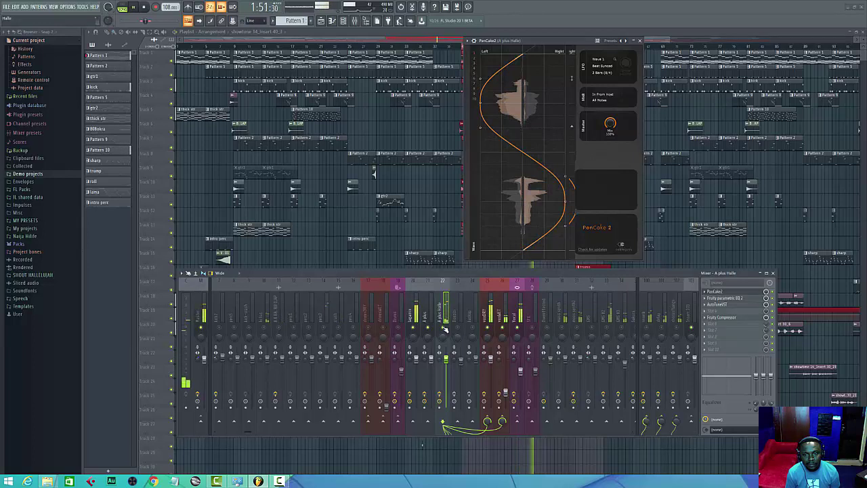
{"action": "key", "text": "space"}
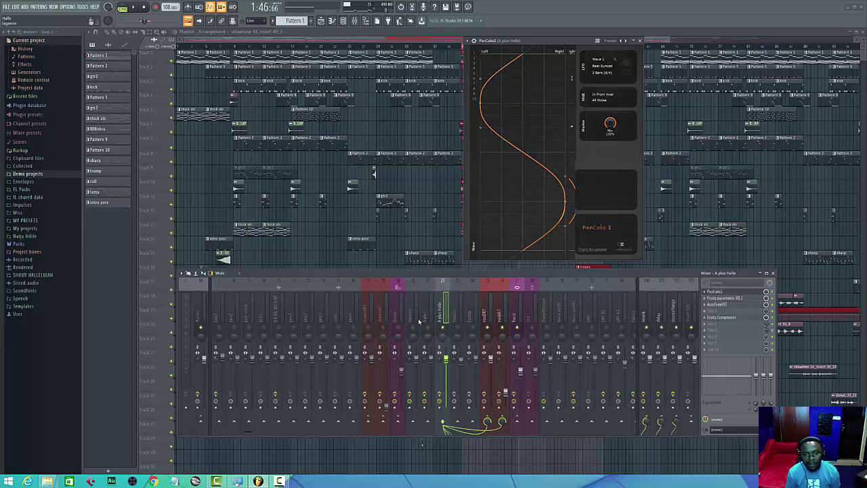
Examine and close UltraReverb on the reverb send, and play the section with the delay and chorusflange sends muted
{"action": "left_click", "coordinate": [412, 317]}
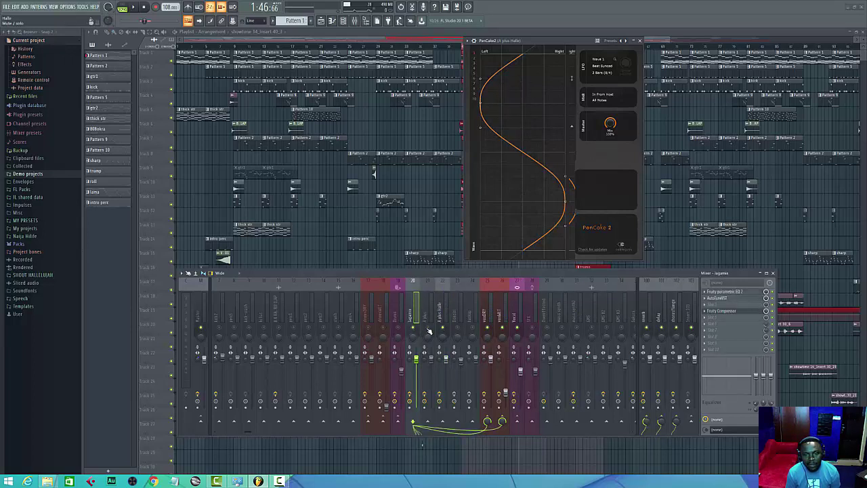
{"action": "left_click", "coordinate": [647, 315]}
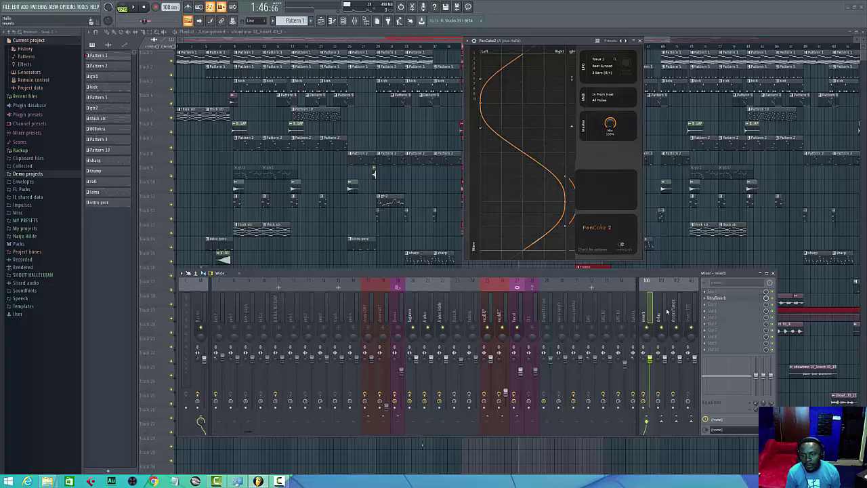
{"action": "left_click", "coordinate": [717, 298]}
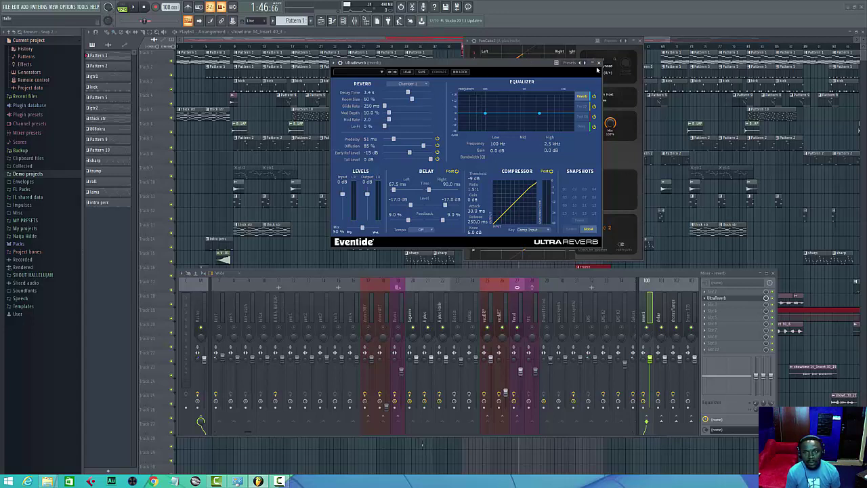
{"action": "left_click", "coordinate": [599, 64]}
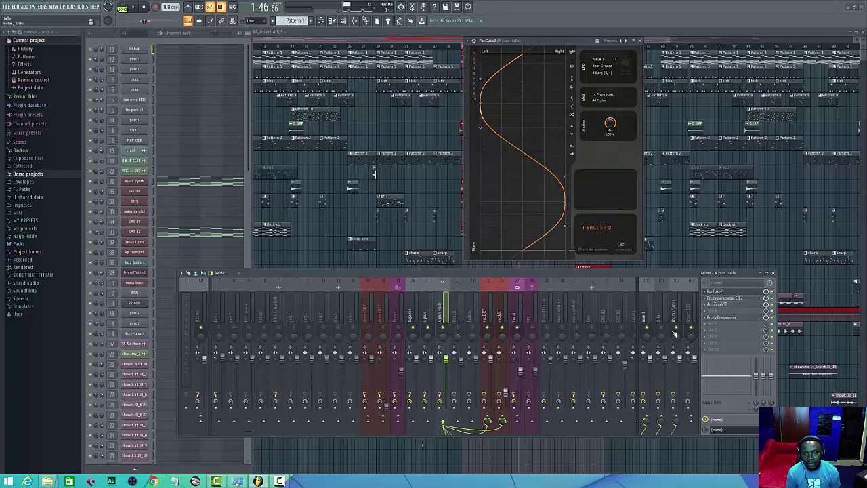
{"action": "key", "text": "space"}
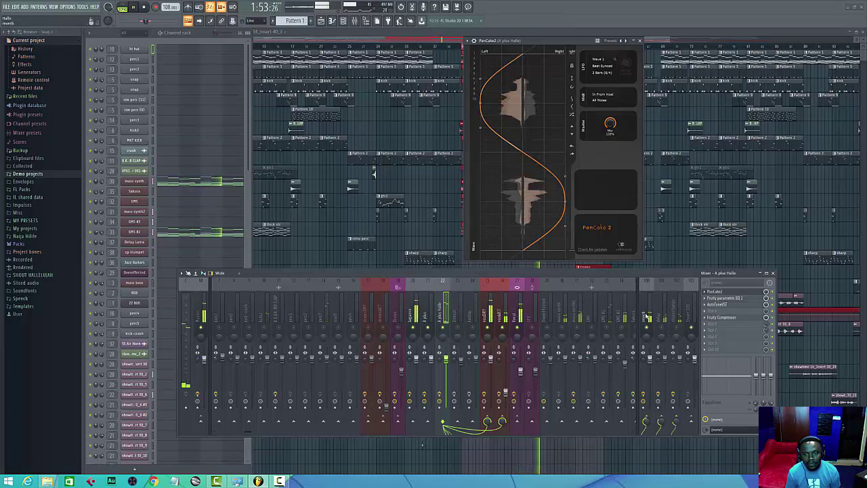
{"action": "key", "text": "space"}
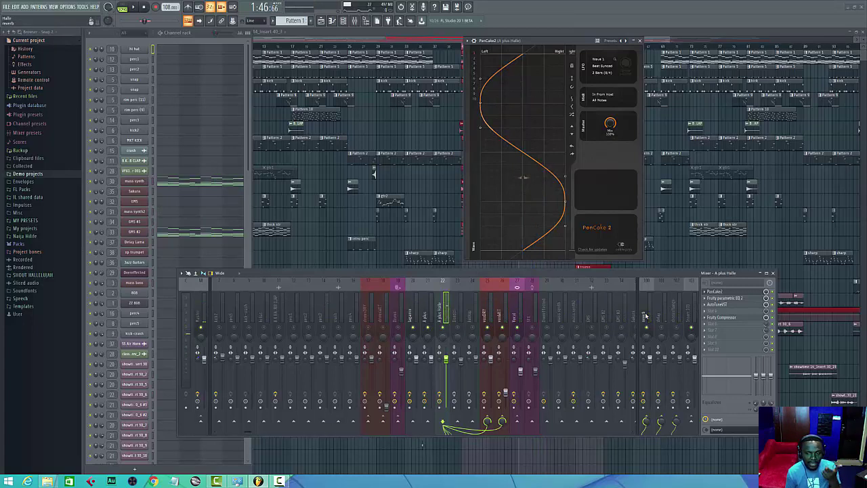
Examine the UltraReverb settings on the reverb send and close the plugin
{"action": "left_click", "coordinate": [646, 316]}
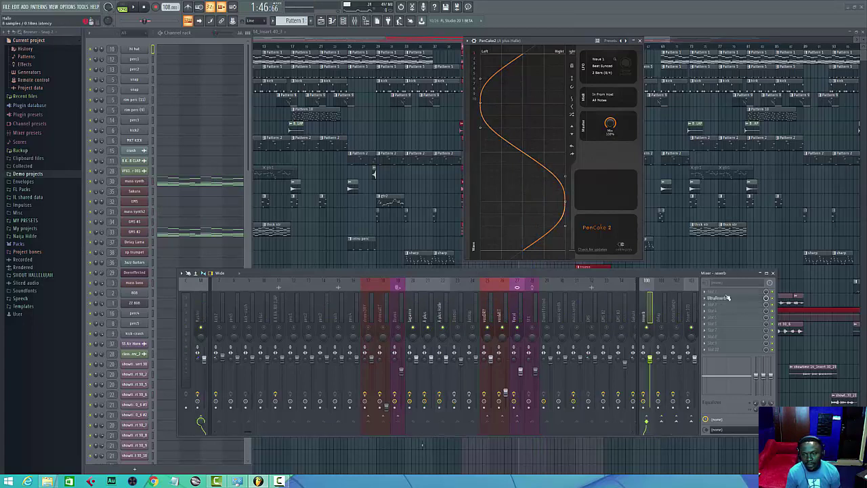
{"action": "left_click", "coordinate": [722, 299]}
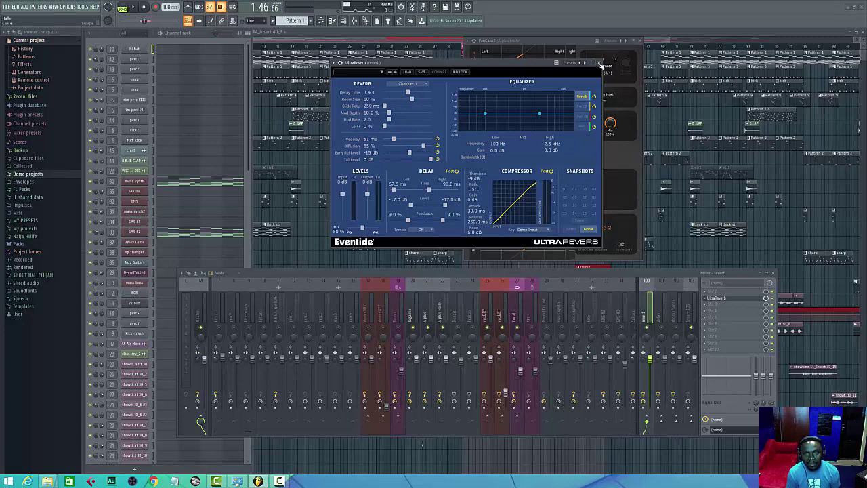
{"action": "left_click", "coordinate": [600, 65]}
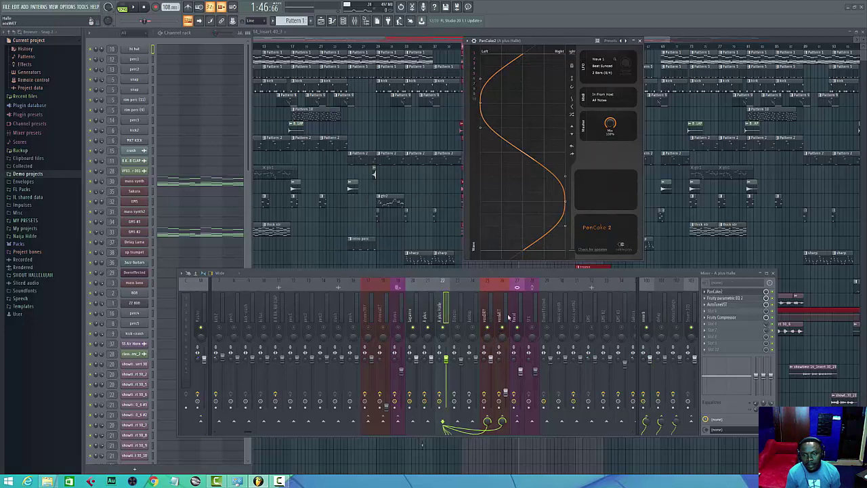
Play the section with the delay send active and Fruity Delay 2 open, closing both PanCake2 and the delay plugin
{"action": "left_click", "coordinate": [658, 331]}
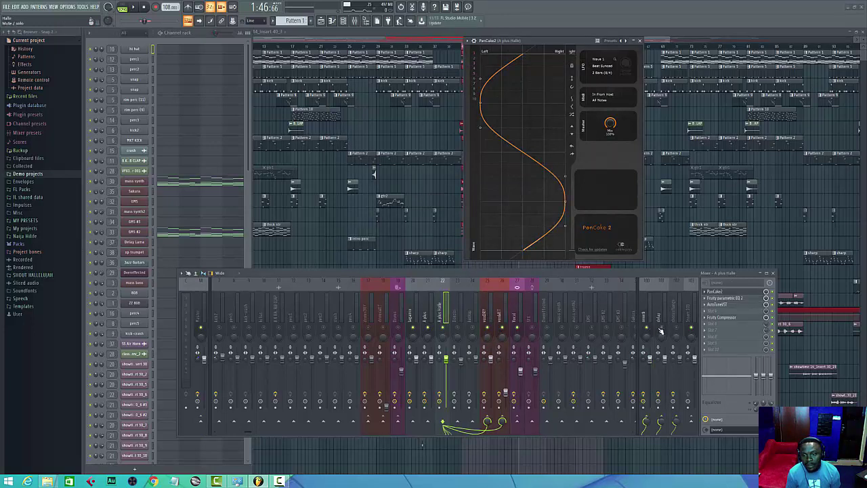
{"action": "left_click", "coordinate": [723, 303]}
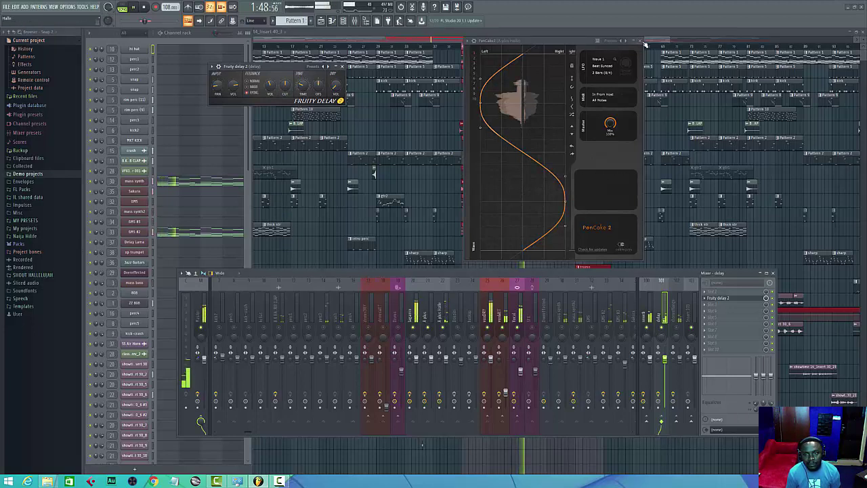
{"action": "left_click", "coordinate": [644, 43]}
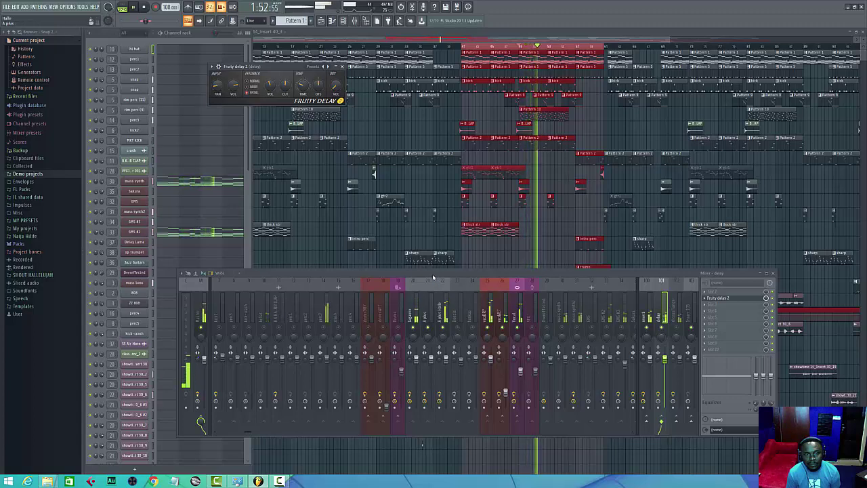
{"action": "left_click", "coordinate": [342, 66]}
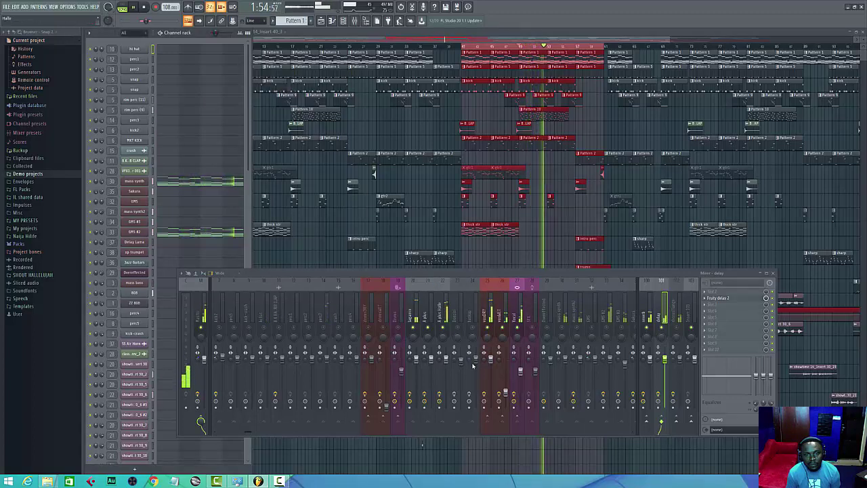
{"action": "key", "text": "space"}
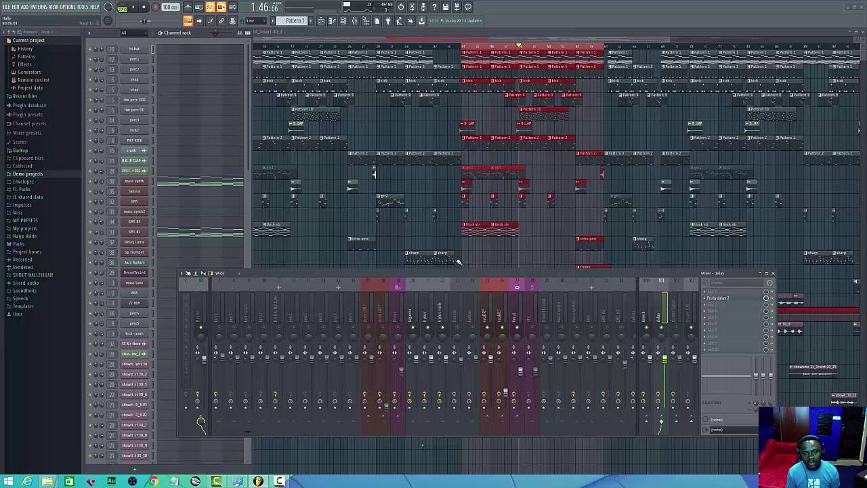
Bring up the playlist, place the playhead at about bar 26, and show the vocal's To delay automation clip on track 31
{"action": "left_click_drag", "start_coordinate": [464, 274], "coordinate": [446, 355]}
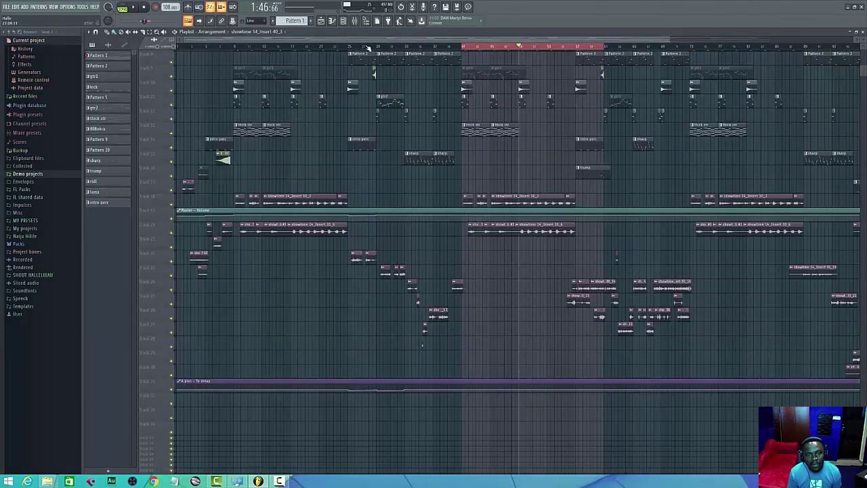
{"action": "left_click_drag", "start_coordinate": [366, 49], "coordinate": [354, 47]}
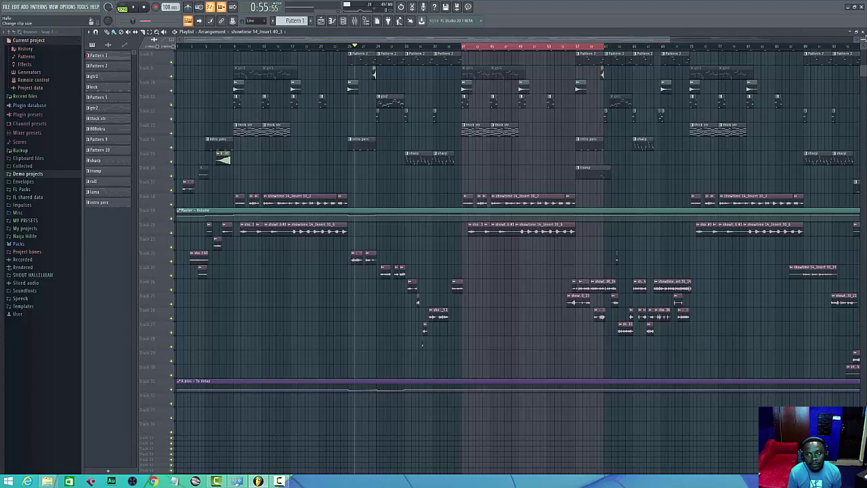
{"action": "left_click_drag", "start_coordinate": [863, 39], "coordinate": [863, 56]}
{"action": "scroll", "coordinate": [797, 244], "scroll_direction": "down", "scroll_amount": 2}
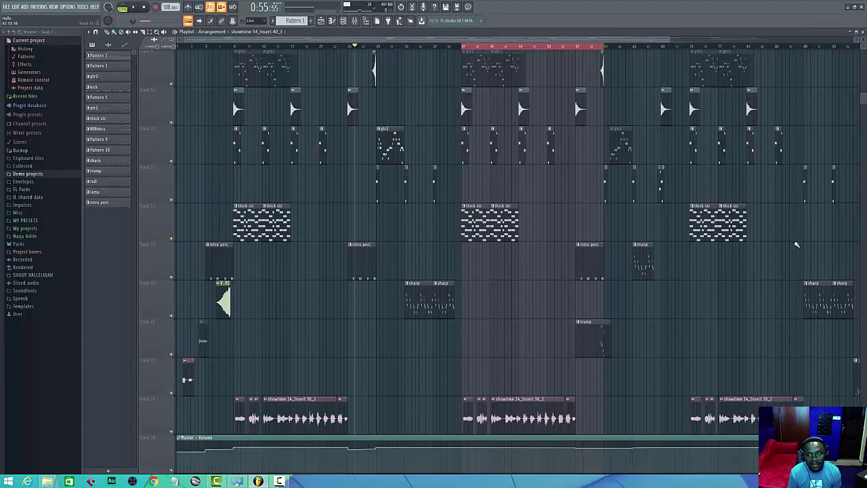
{"action": "scroll", "coordinate": [797, 244], "scroll_direction": "down", "scroll_amount": 6}
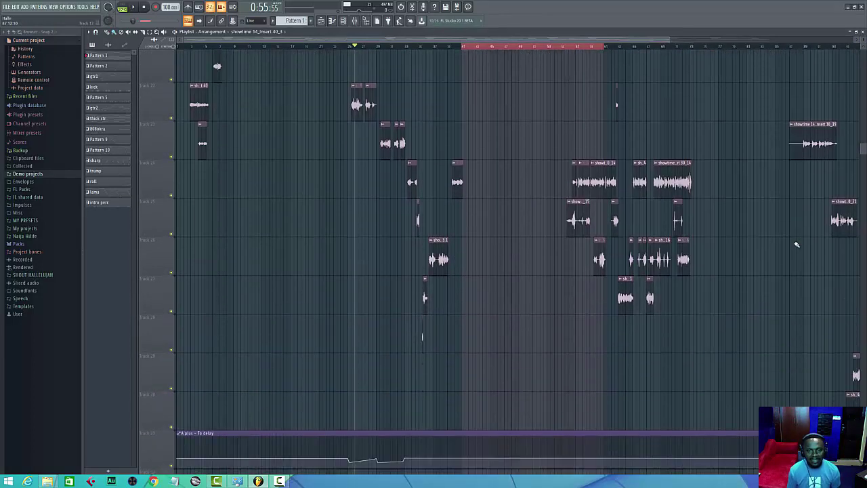
{"action": "scroll", "coordinate": [797, 244], "scroll_direction": "down", "scroll_amount": 5}
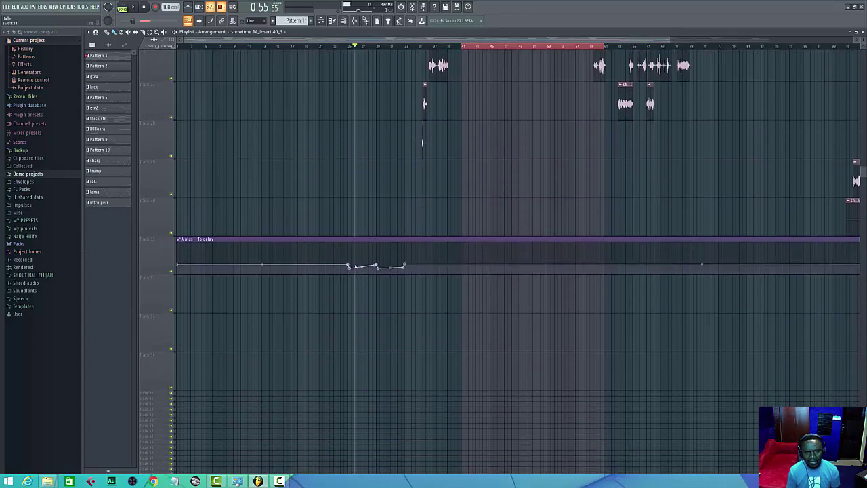
Play the song from about bar 22 through the dips in the To delay automation
{"action": "left_click", "coordinate": [327, 46]}
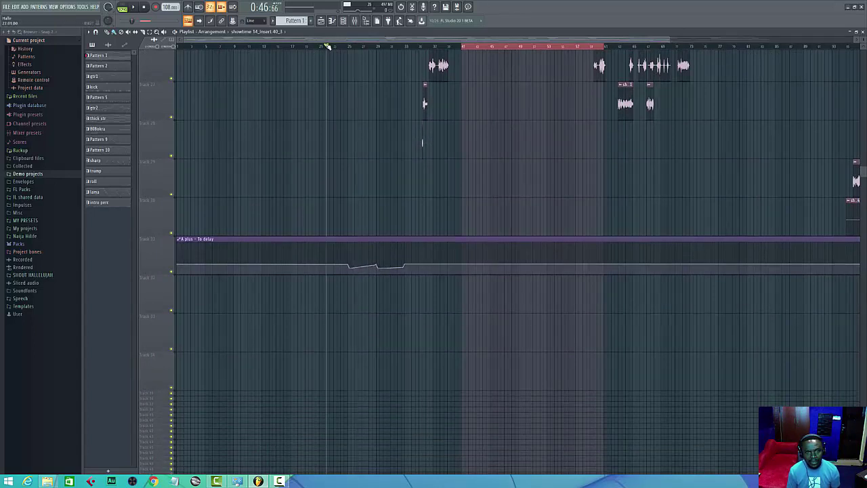
{"action": "key", "text": "space"}
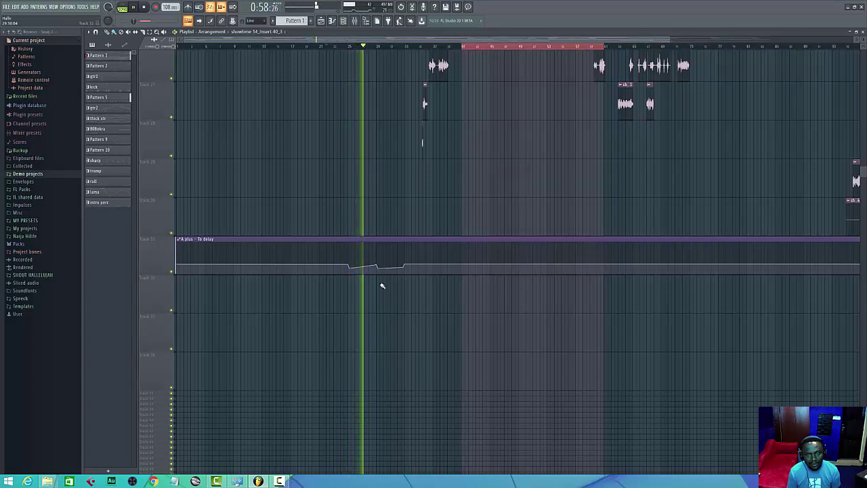
{"action": "key", "text": "space"}
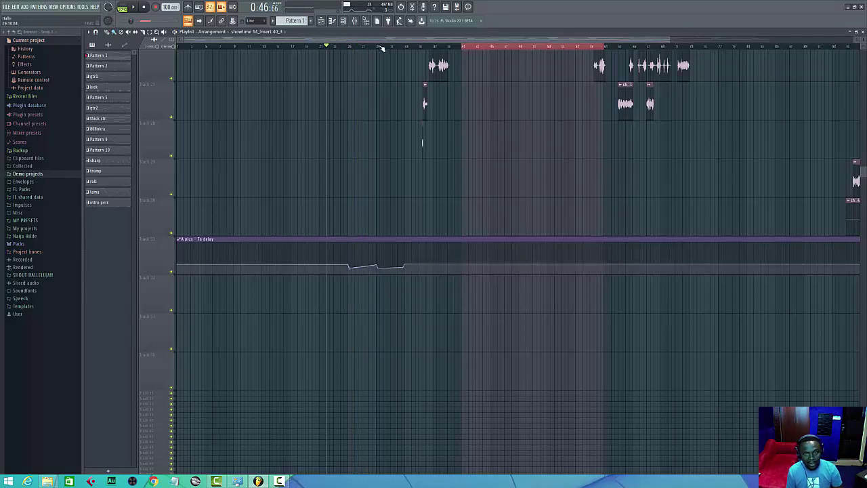
Reopen the mixer with the chorusflange send unmuted, and examine and close its Fruity Chorus and Fruity Flanger effects
{"action": "scroll", "coordinate": [548, 183], "scroll_direction": "down", "scroll_amount": 2}
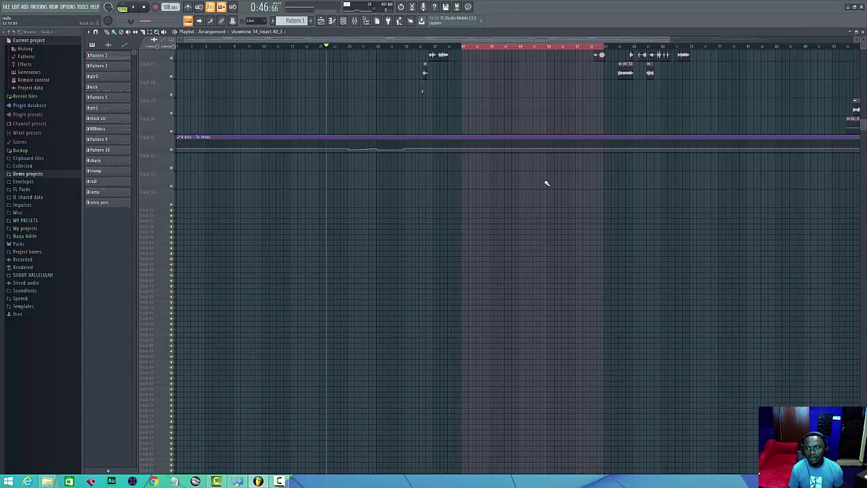
{"action": "scroll", "coordinate": [548, 183], "scroll_direction": "up", "scroll_amount": 5}
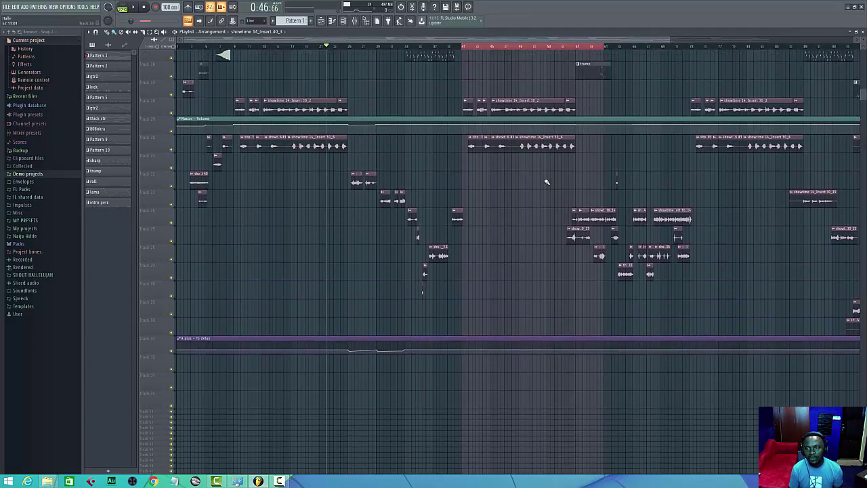
{"action": "scroll", "coordinate": [547, 182], "scroll_direction": "up", "scroll_amount": 6}
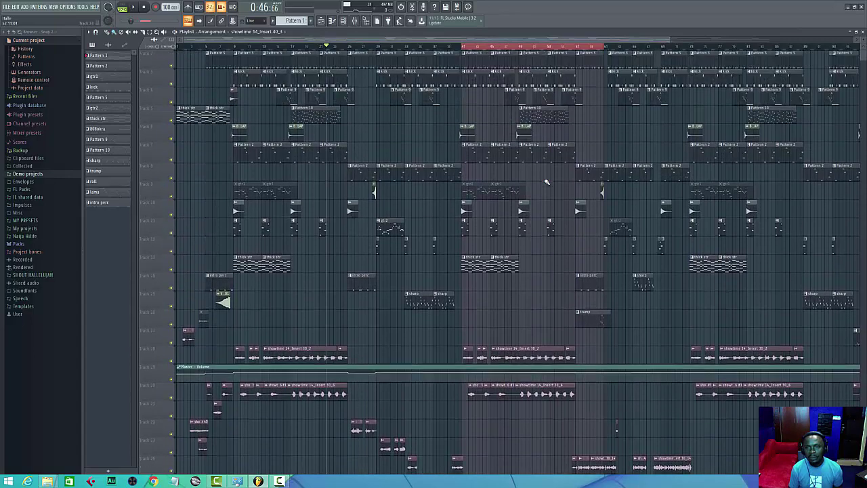
{"action": "scroll", "coordinate": [547, 182], "scroll_direction": "up", "scroll_amount": 1}
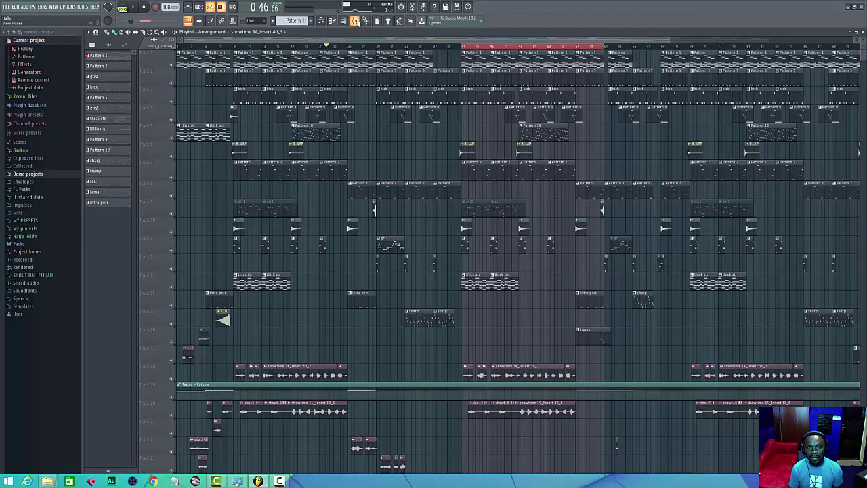
{"action": "left_click", "coordinate": [354, 21]}
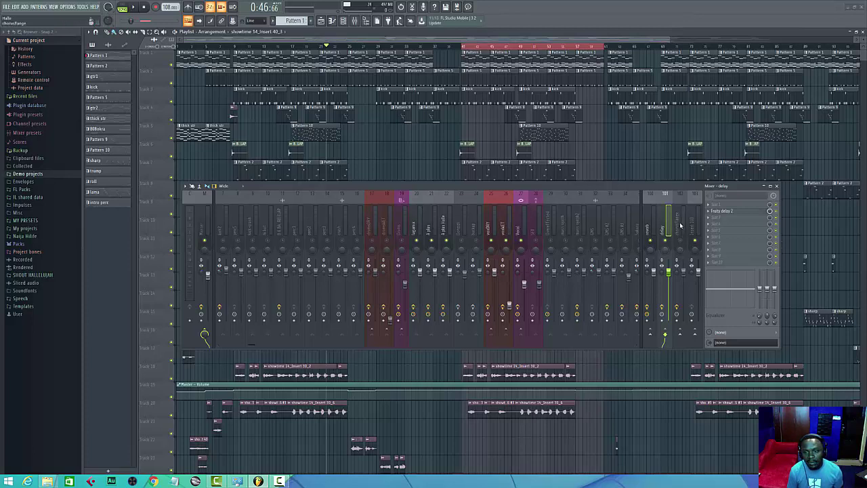
{"action": "left_click", "coordinate": [681, 251]}
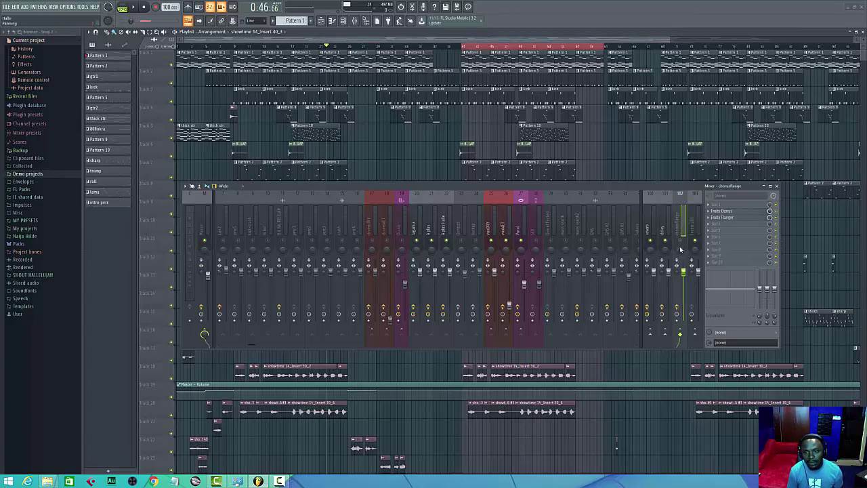
{"action": "left_click", "coordinate": [721, 212]}
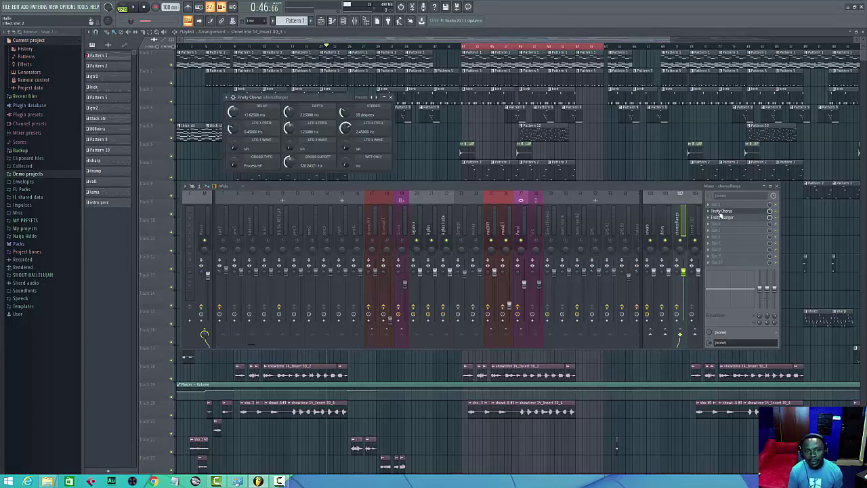
{"action": "left_click", "coordinate": [721, 218]}
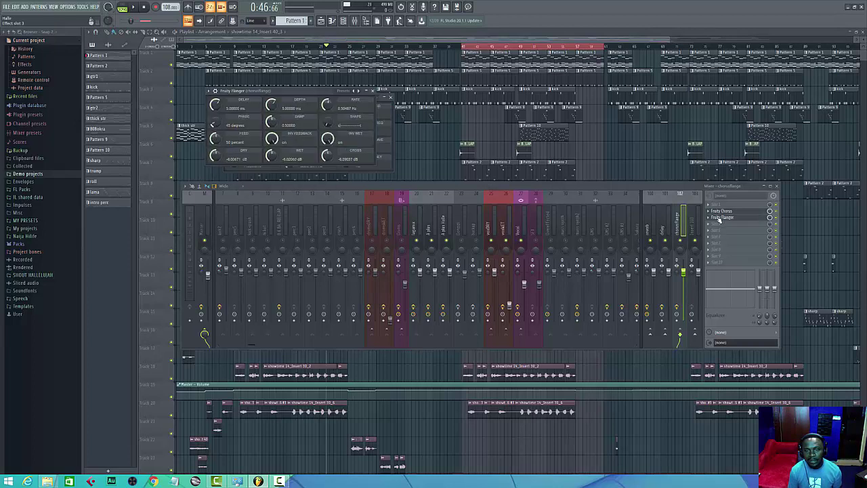
{"action": "left_click", "coordinate": [373, 91]}
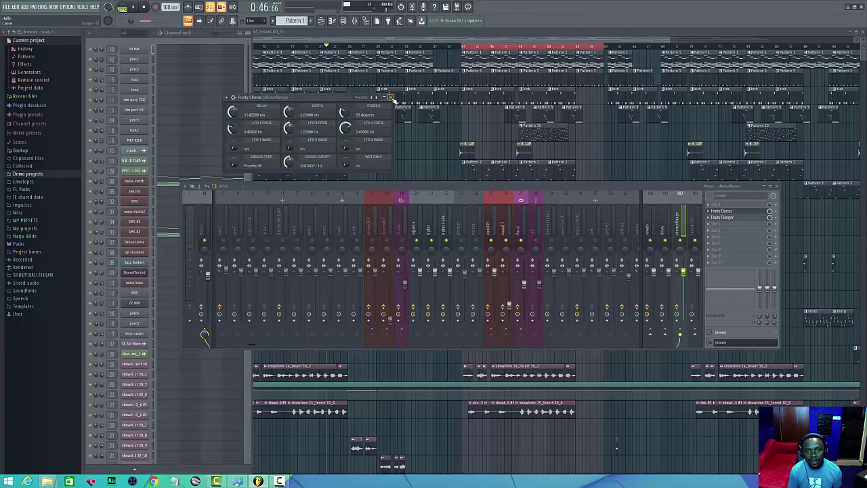
{"action": "left_click", "coordinate": [390, 96]}
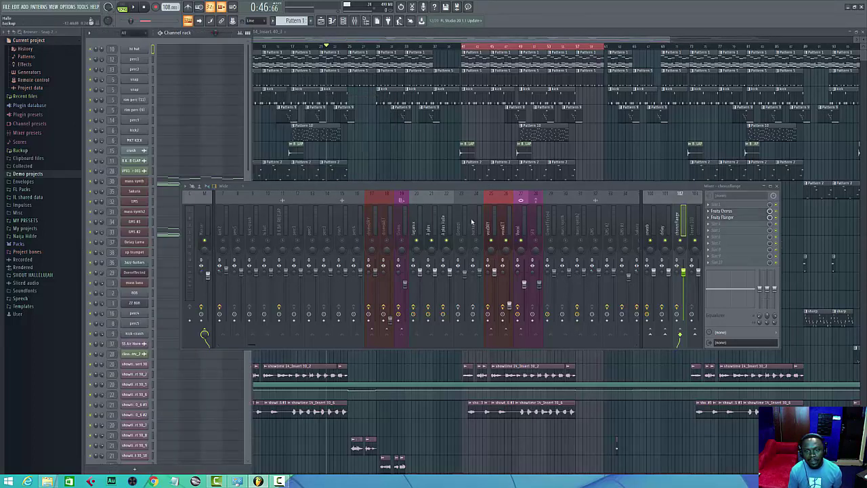
Select vocal track 20 and play the song with all three sends active, moving playback to about bar 41
{"action": "left_click", "coordinate": [416, 223]}
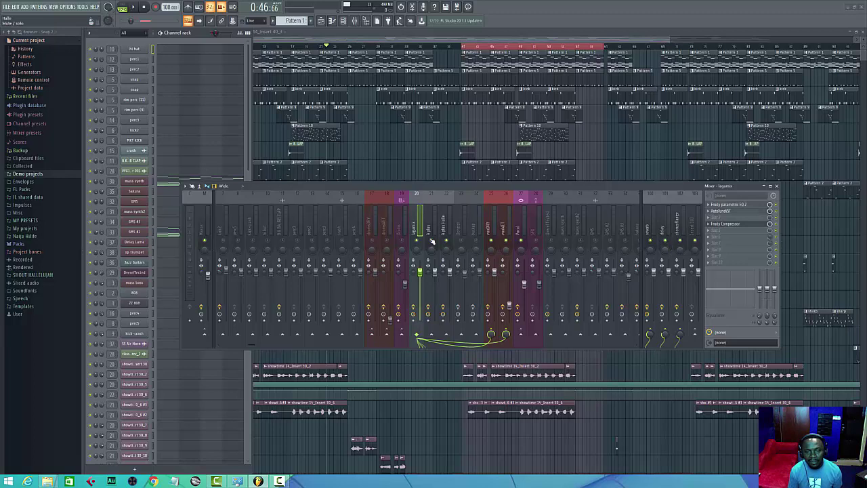
{"action": "key", "text": "space"}
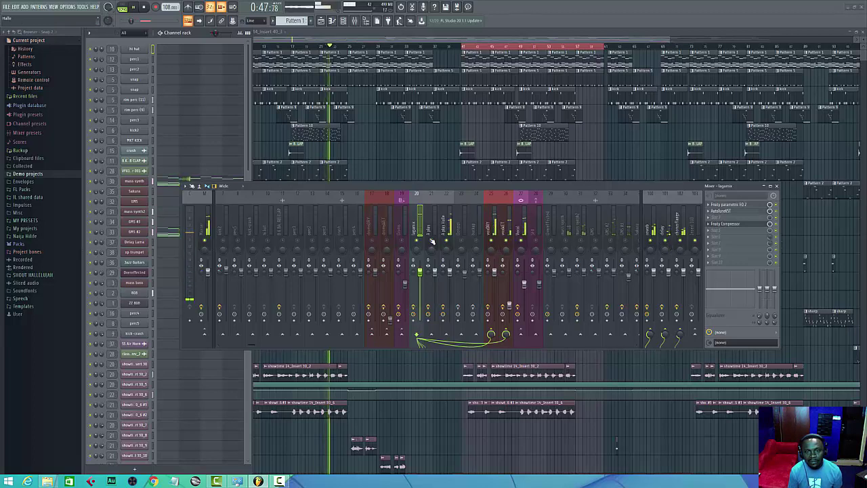
{"action": "left_click", "coordinate": [464, 48]}
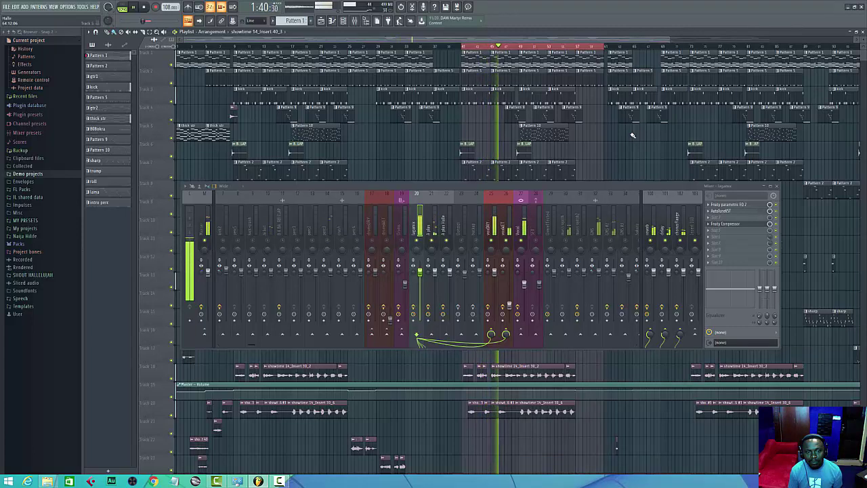
{"action": "key", "text": "space"}
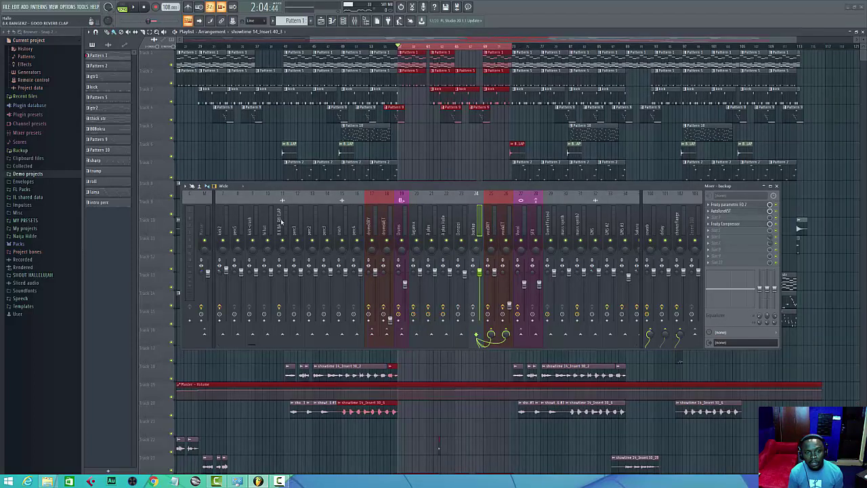
Inspect the routing of the kick2, snaps and Vocal mixer tracks, and play the loop with snaps soloed through the drum buses
{"action": "left_click", "coordinate": [222, 228]}
{"action": "scroll", "coordinate": [295, 228], "scroll_direction": "up", "scroll_amount": 6}
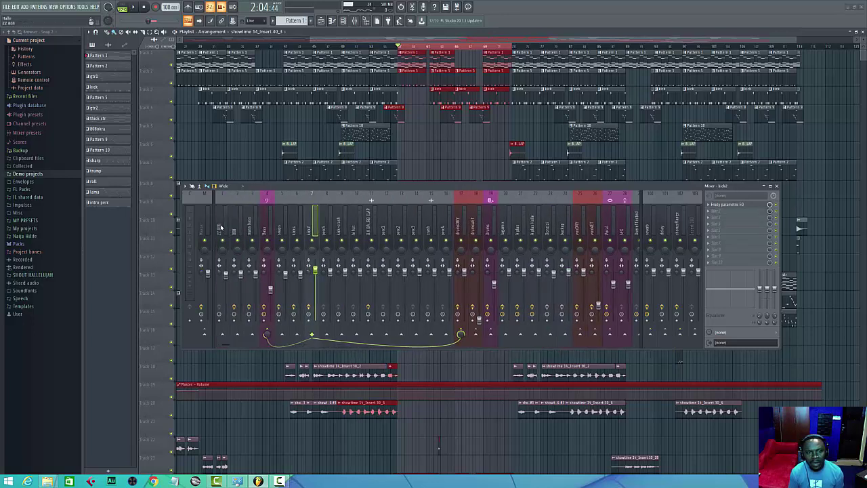
{"action": "left_click", "coordinate": [282, 229]}
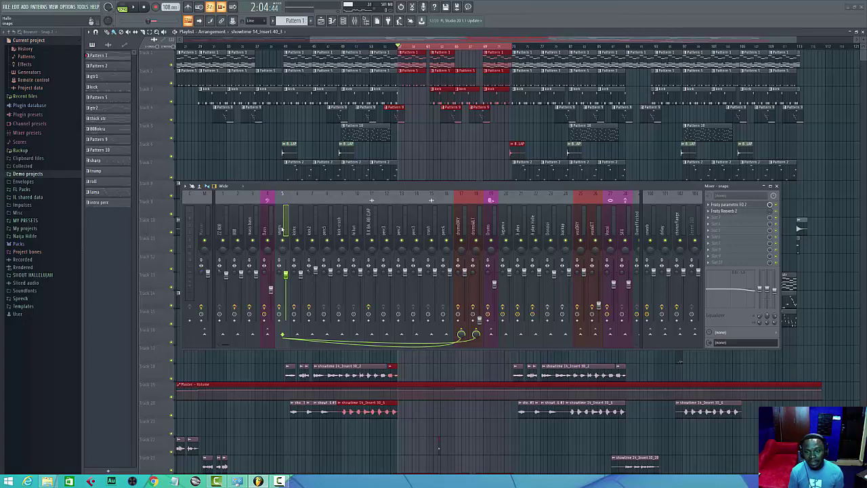
{"action": "left_click", "coordinate": [612, 224]}
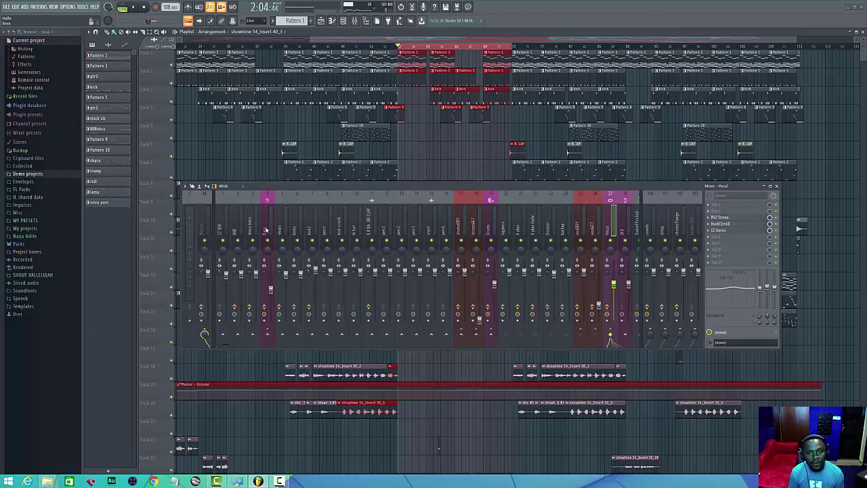
{"action": "left_click", "coordinate": [285, 227]}
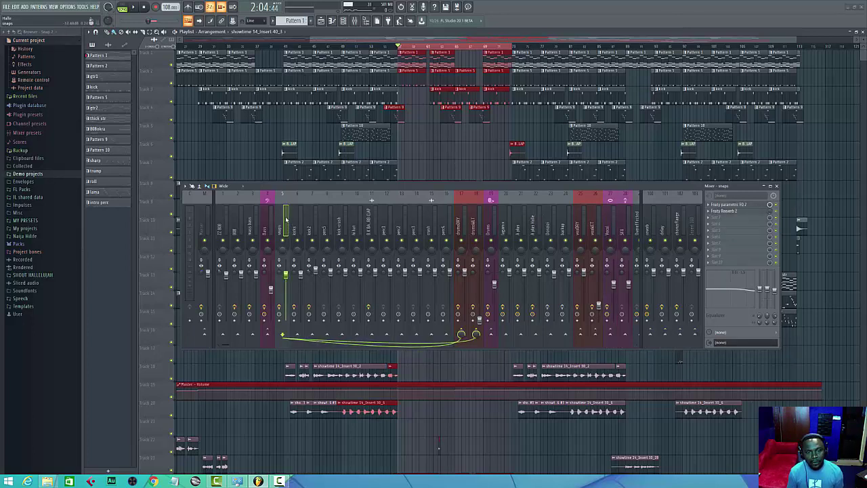
{"action": "key", "text": "space"}
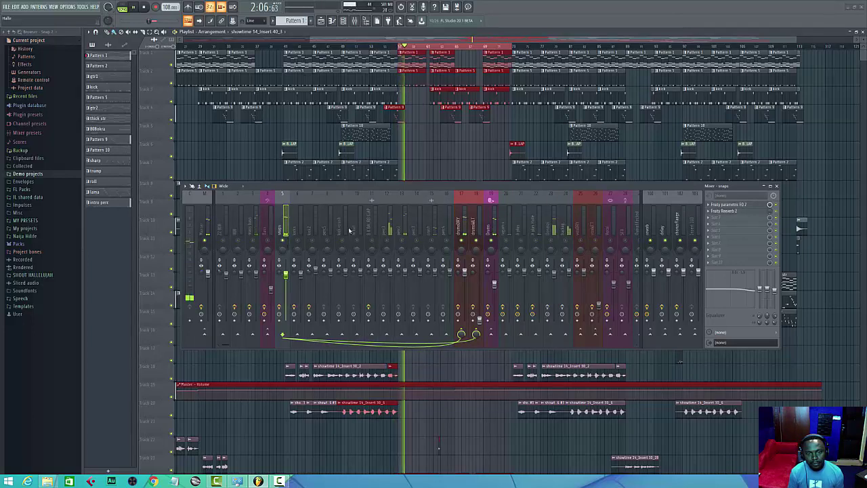
Stop playback, examine and close the snaps track's Fruity Reeverb 2, and open its Fruity parametric EQ 2 clear of the mixer
{"action": "key", "text": "space"}
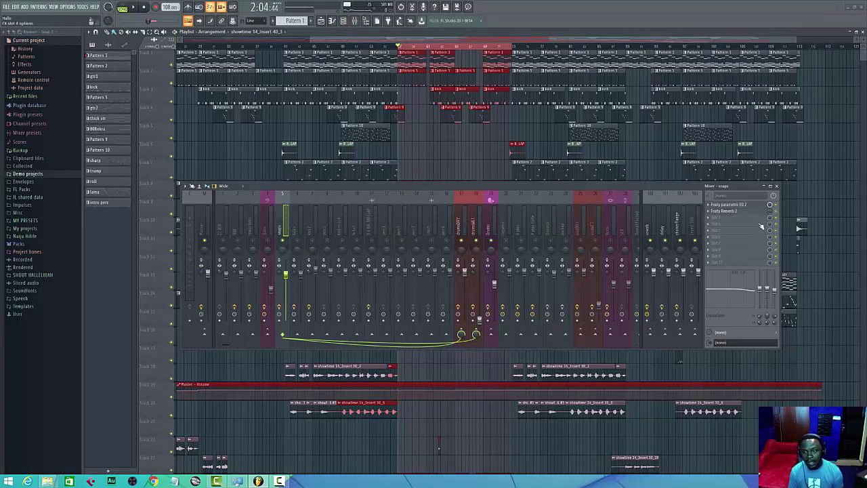
{"action": "left_click", "coordinate": [741, 214]}
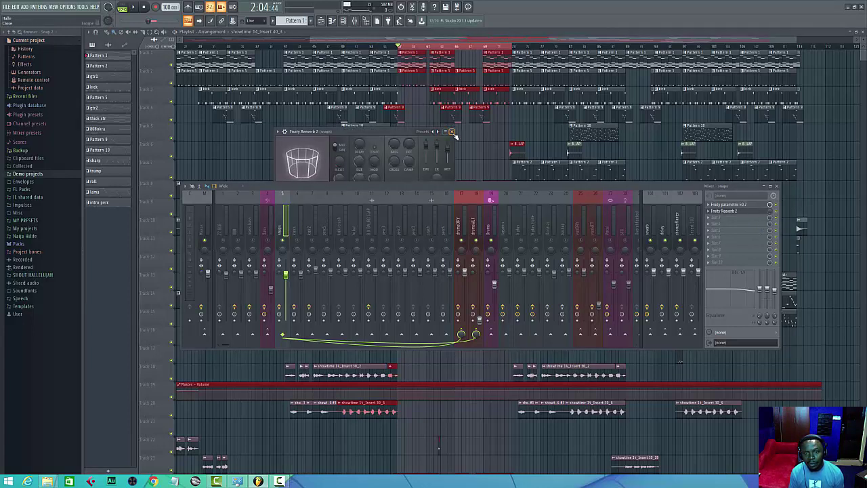
{"action": "left_click", "coordinate": [447, 132]}
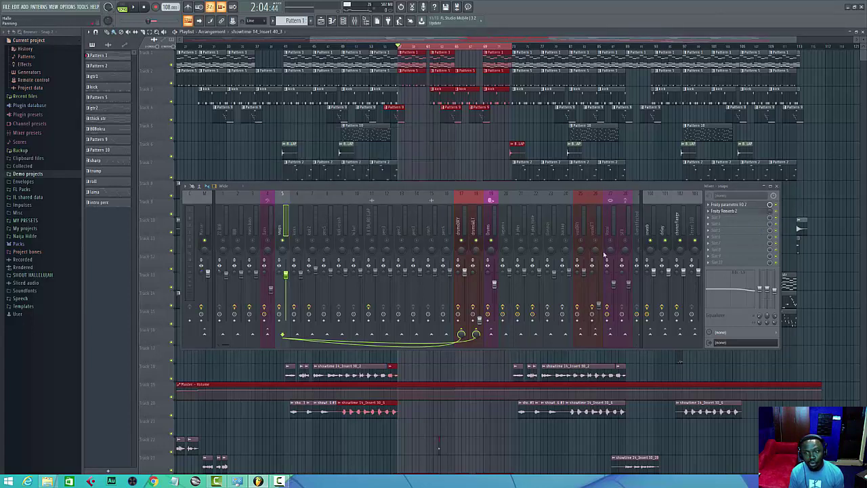
{"action": "left_click", "coordinate": [729, 208]}
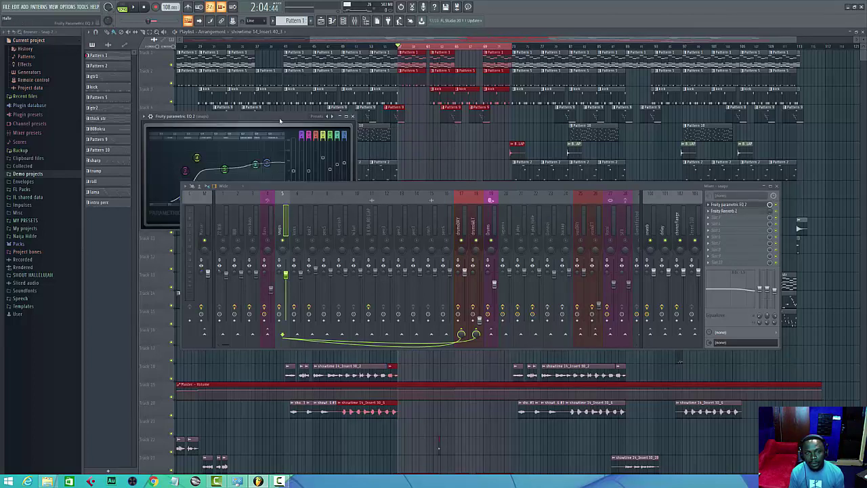
{"action": "left_click_drag", "start_coordinate": [305, 118], "coordinate": [588, 77]}
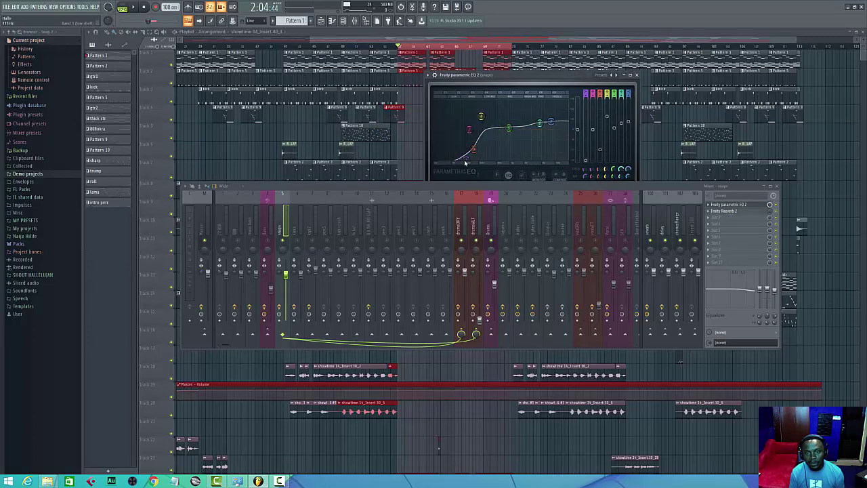
Play the start of the loop several times with the snaps track's Fruity parametric EQ 2 in view, and stop playback
{"action": "key", "text": "space"}
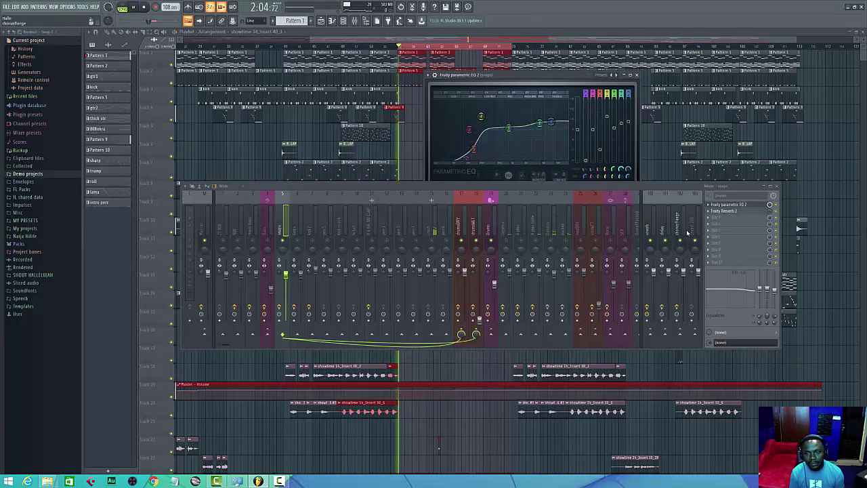
{"action": "key", "text": "space"}
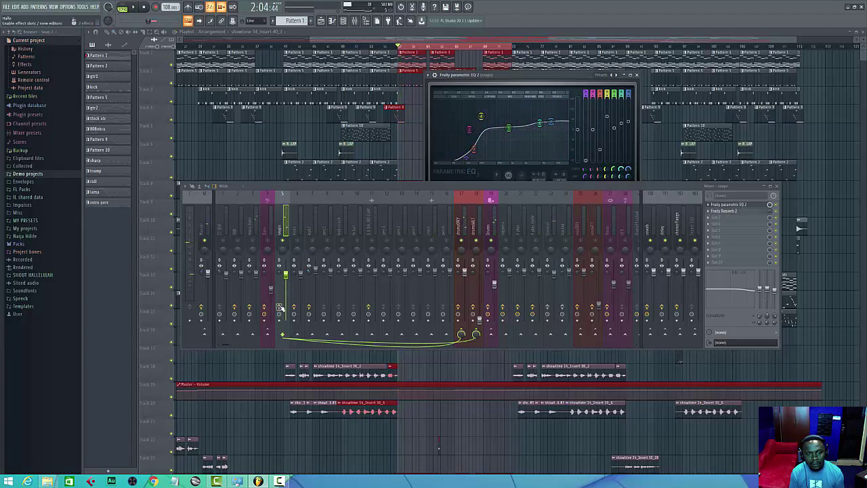
{"action": "key", "text": "space"}
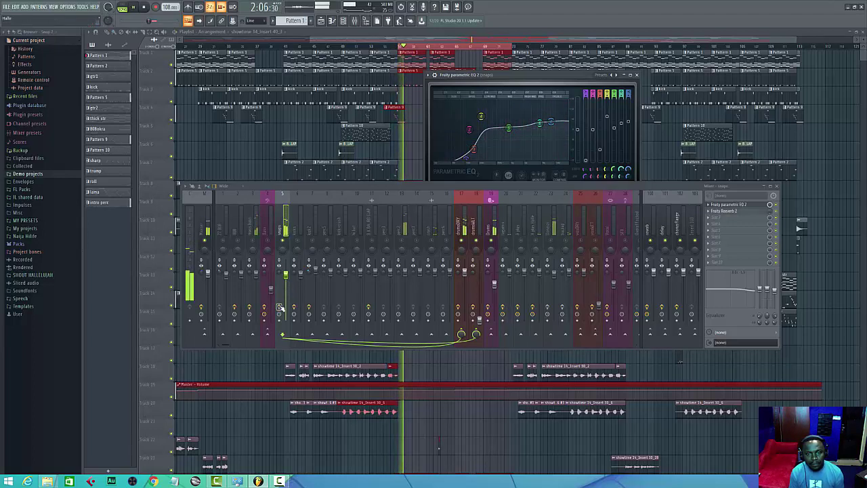
{"action": "key", "text": "space"}
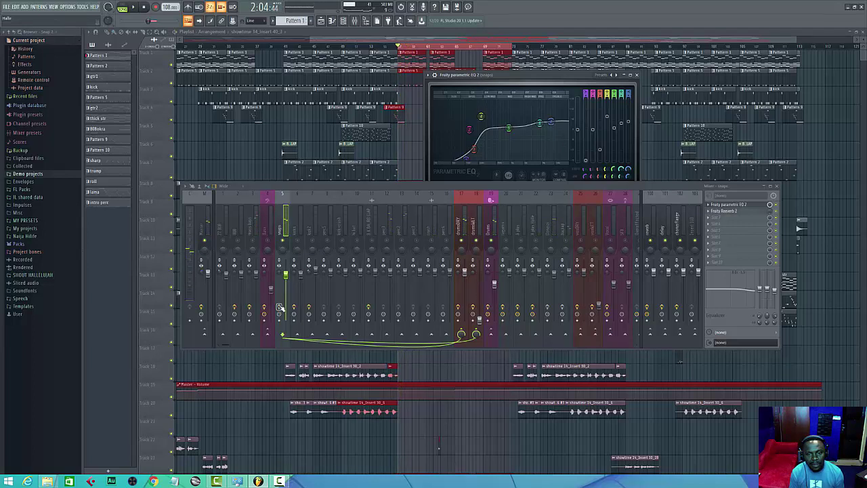
{"action": "key", "text": "space"}
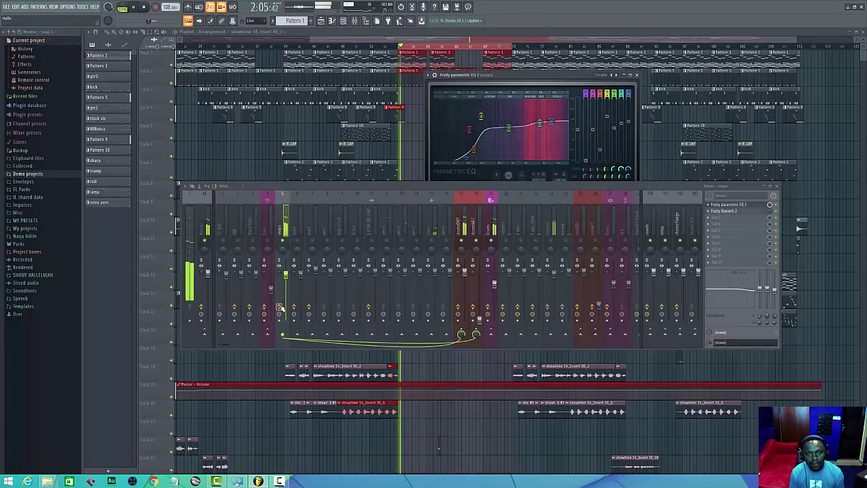
{"action": "key", "text": "space"}
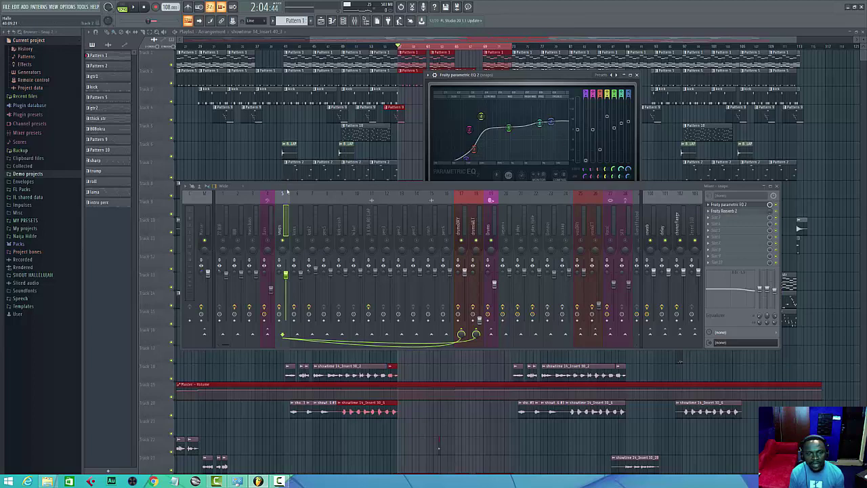
Add the kicks track to the audition and play the section from about bar 41 with its two EQs bypassed and enabled
{"action": "left_click", "coordinate": [296, 221]}
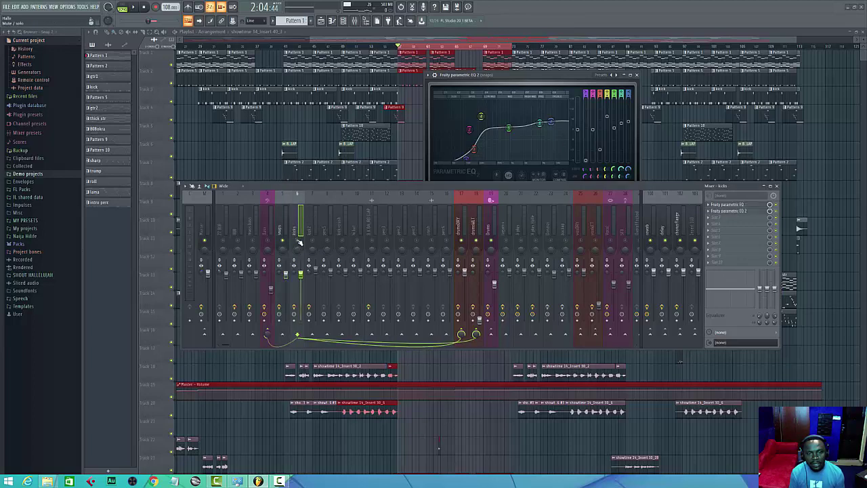
{"action": "left_click", "coordinate": [730, 205]}
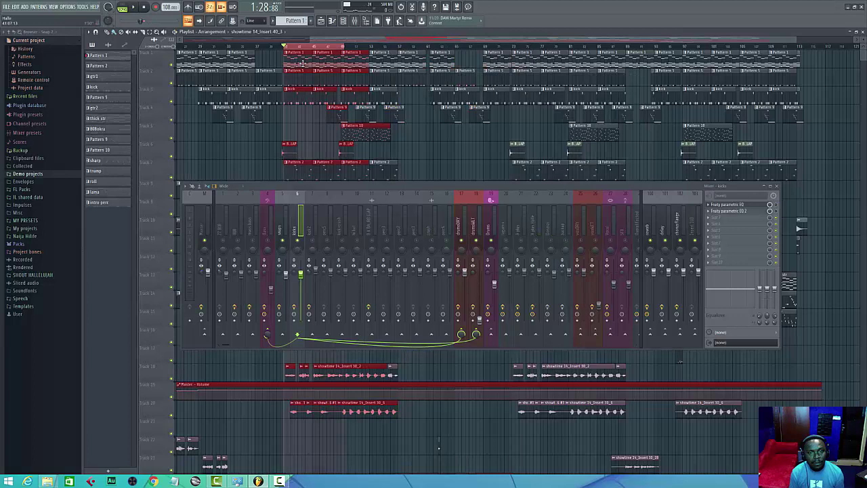
{"action": "key", "text": "space"}
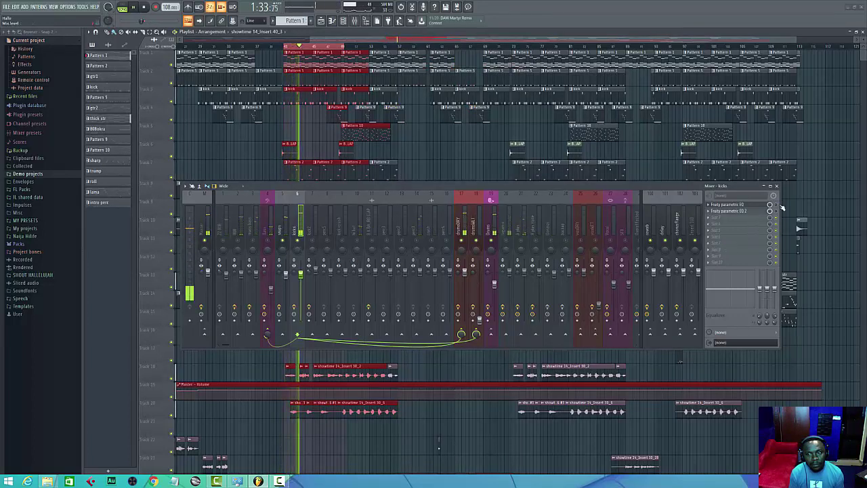
{"action": "key", "text": "space"}
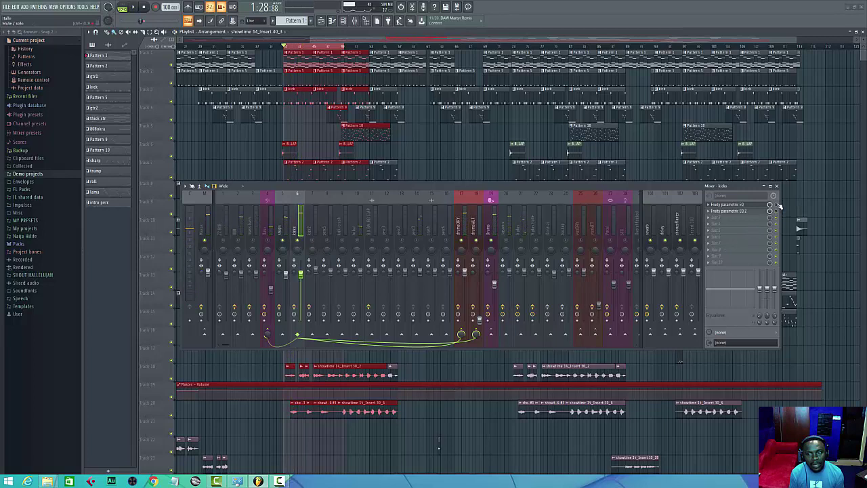
{"action": "key", "text": "space"}
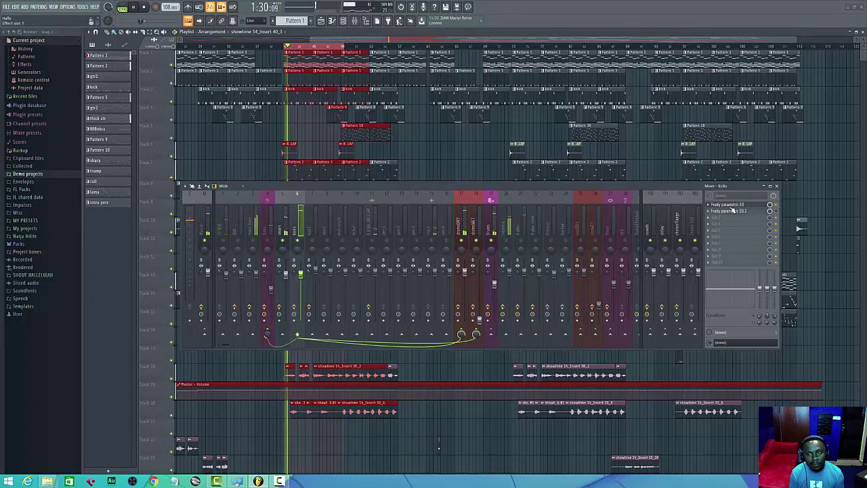
{"action": "key", "text": "space"}
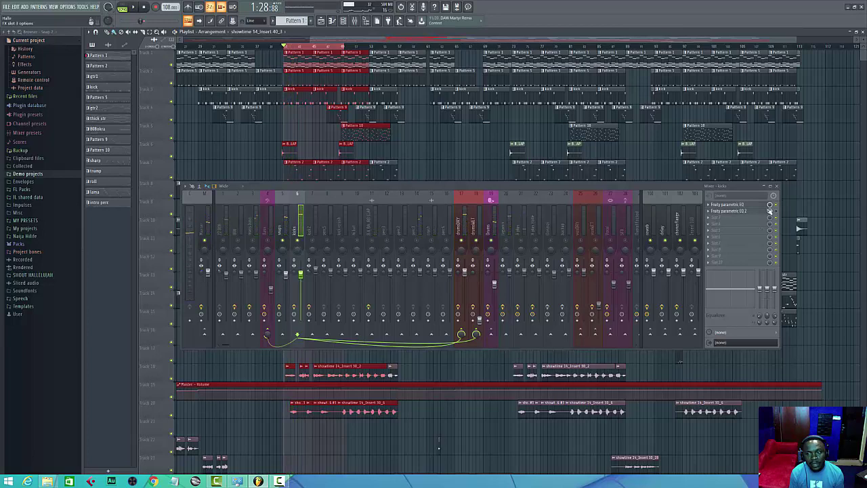
Open the kicks track's Fruity parametric EQ 2 and play the loop with its curve in view
{"action": "left_click", "coordinate": [735, 210]}
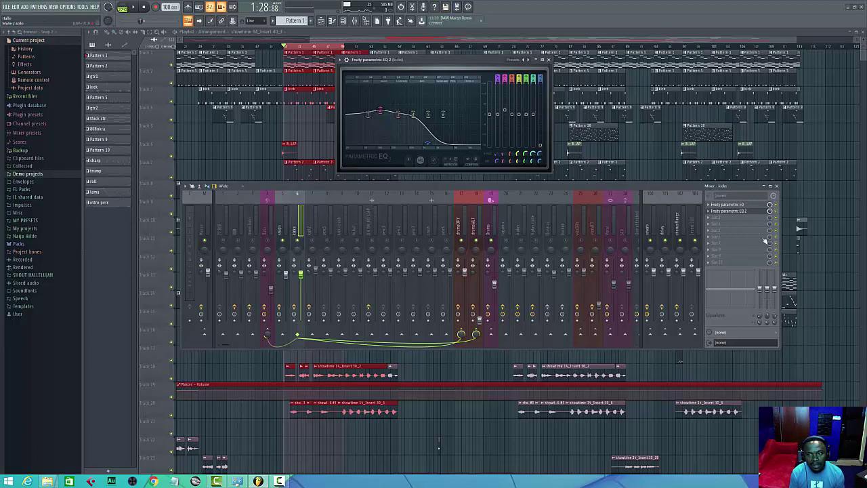
{"action": "key", "text": "space"}
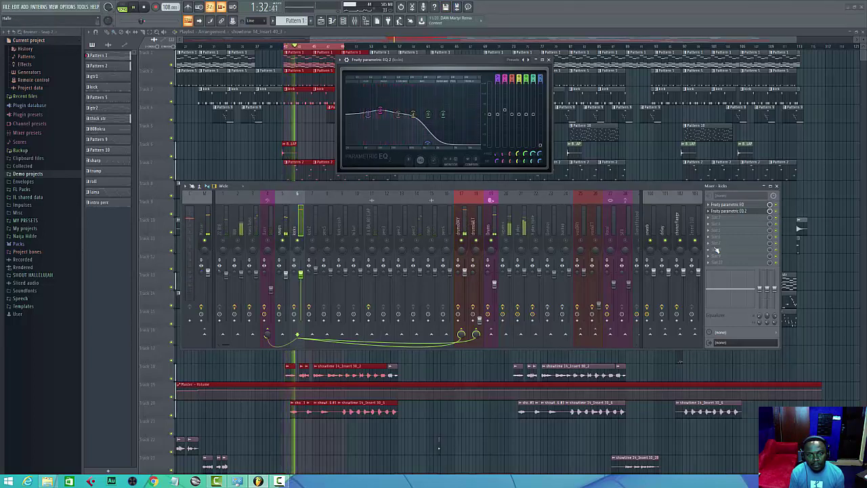
{"action": "key", "text": "space"}
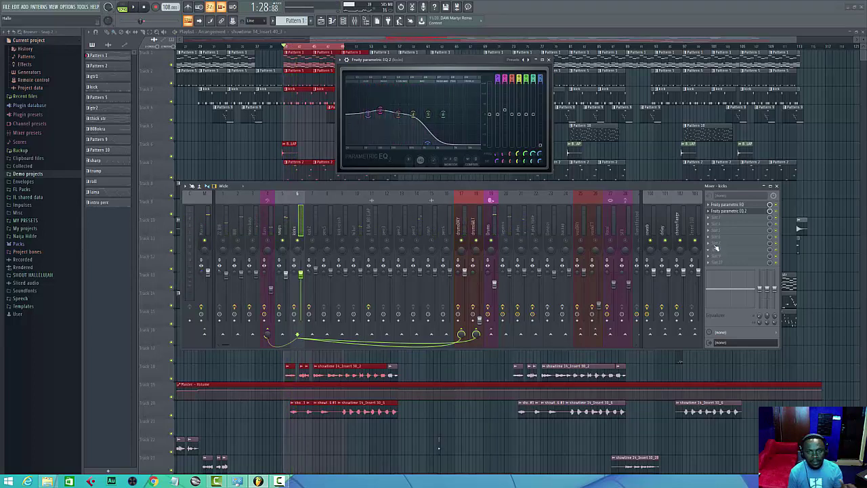
Unmute the kick2 track and examine the level and routing options of the kicks track's send to the Bass bus
{"action": "left_click", "coordinate": [316, 243]}
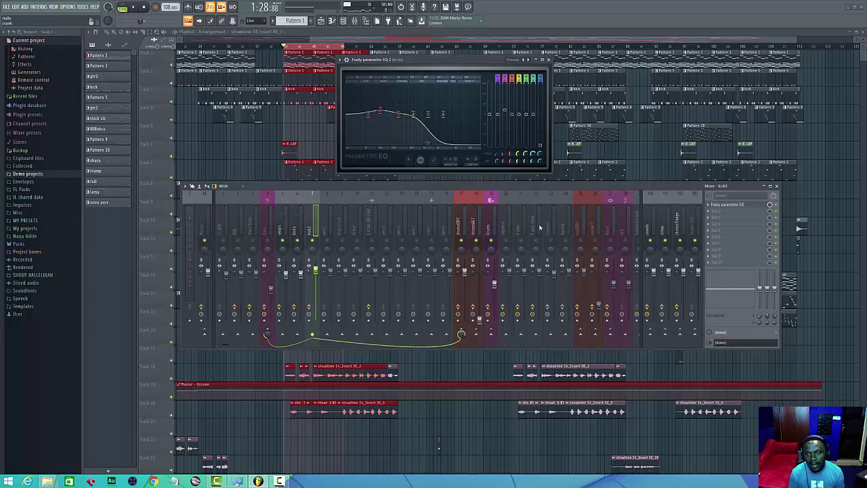
{"action": "left_click", "coordinate": [302, 226]}
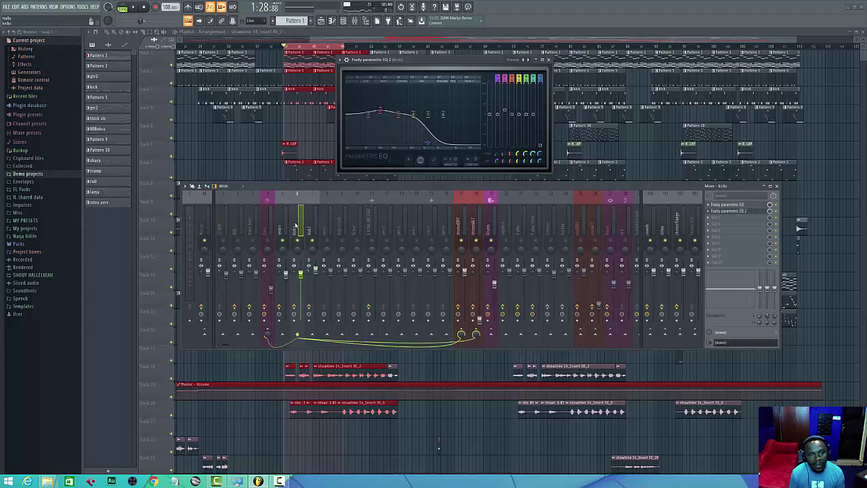
{"action": "right_click", "coordinate": [267, 334]}
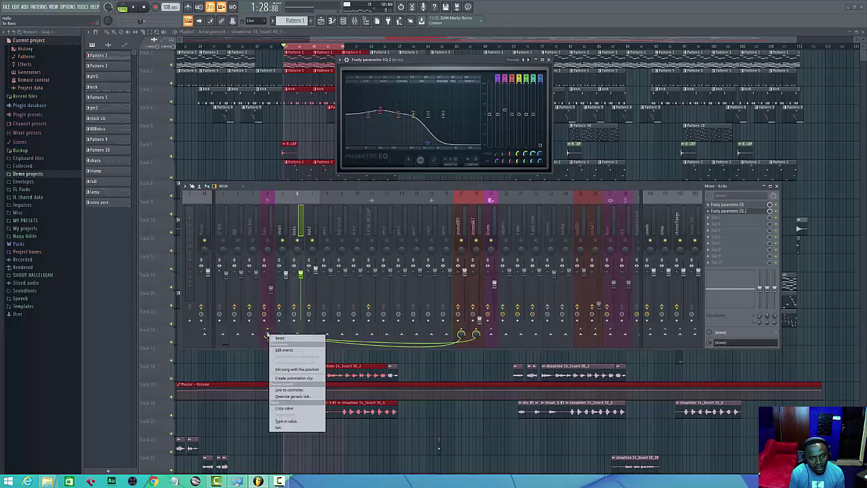
{"action": "right_click", "coordinate": [268, 332]}
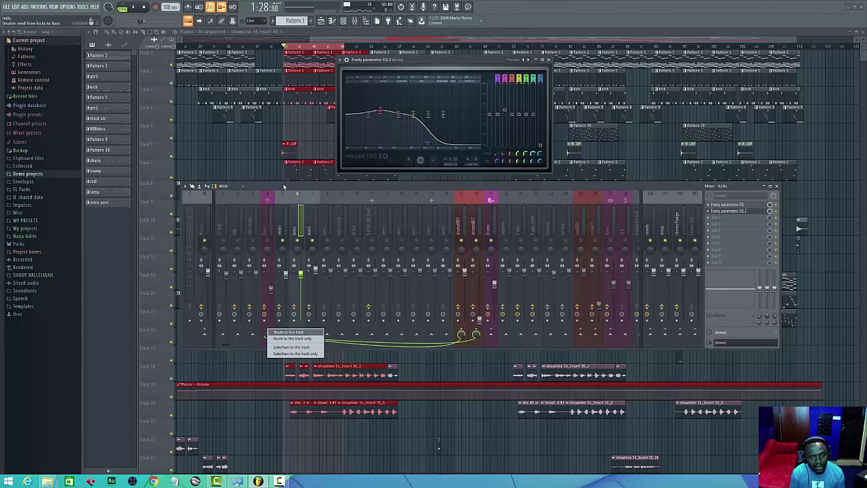
{"action": "left_click", "coordinate": [281, 332]}
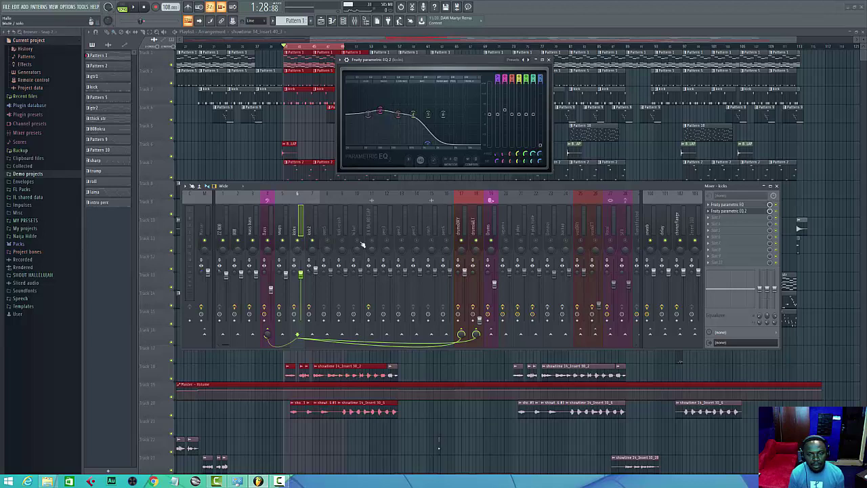
Play the loop with kicks and bass together, and mute the Bass bus and mixer tracks 1 to 3
{"action": "key", "text": "space"}
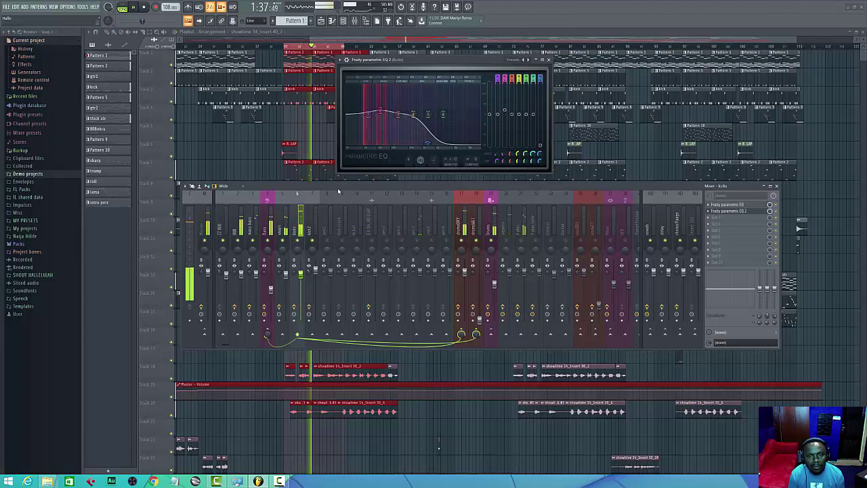
{"action": "left_click", "coordinate": [268, 242]}
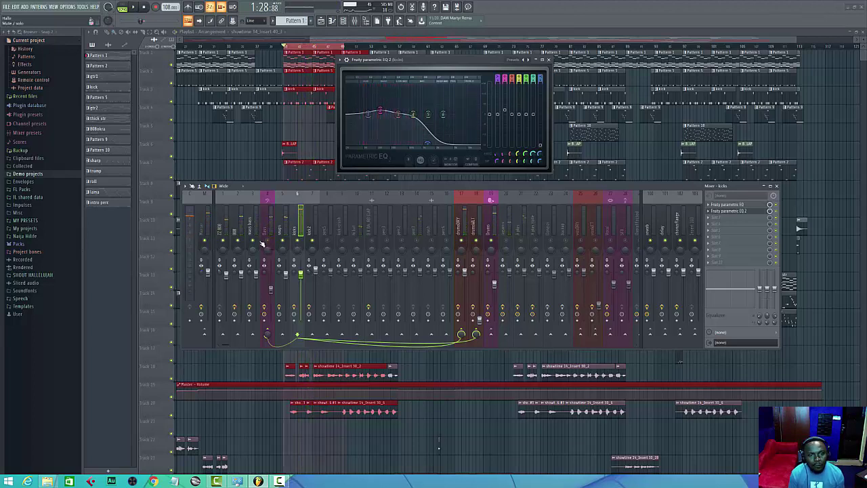
{"action": "left_click", "coordinate": [252, 241]}
{"action": "left_click", "coordinate": [238, 242]}
{"action": "left_click", "coordinate": [223, 242]}
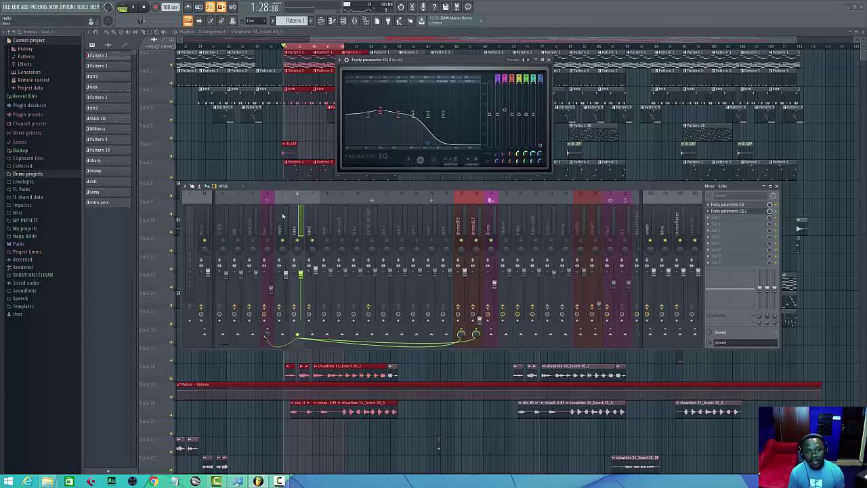
Examine and close the kick2 track's Fruity parametric EQ, and show the channel rack while comparing the kicks and kick2 tracks
{"action": "left_click", "coordinate": [312, 217]}
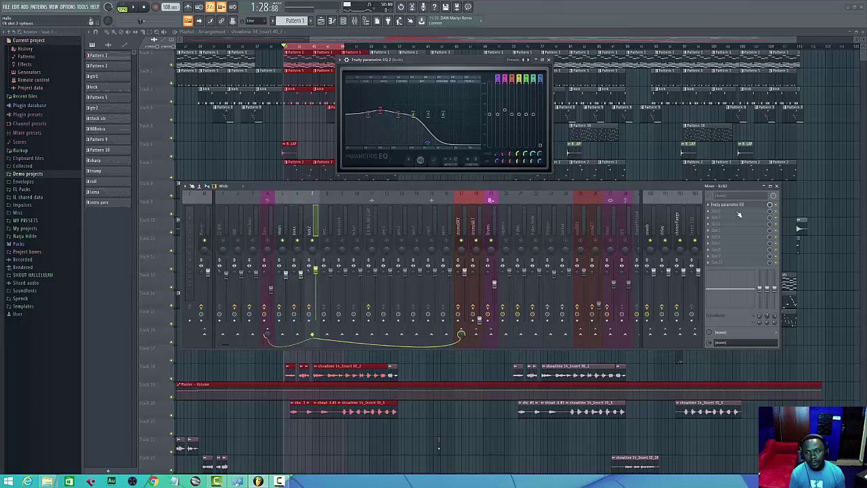
{"action": "left_click", "coordinate": [738, 204]}
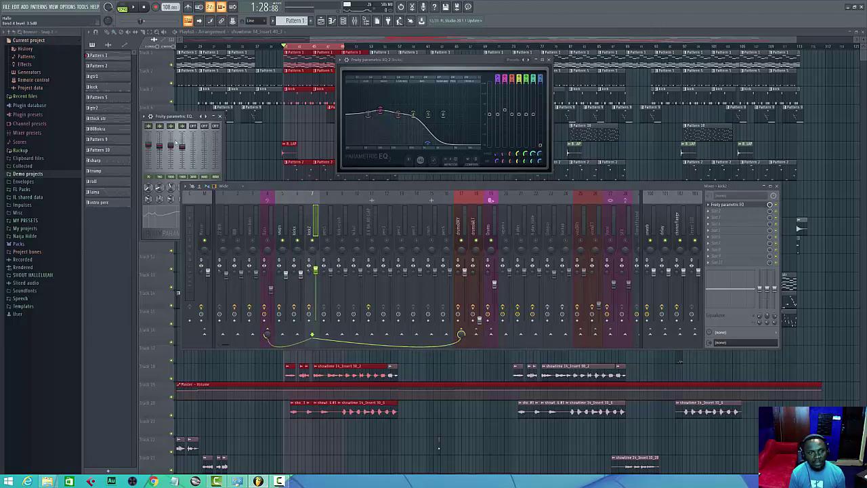
{"action": "left_click", "coordinate": [220, 116]}
{"action": "key", "text": "F6"}
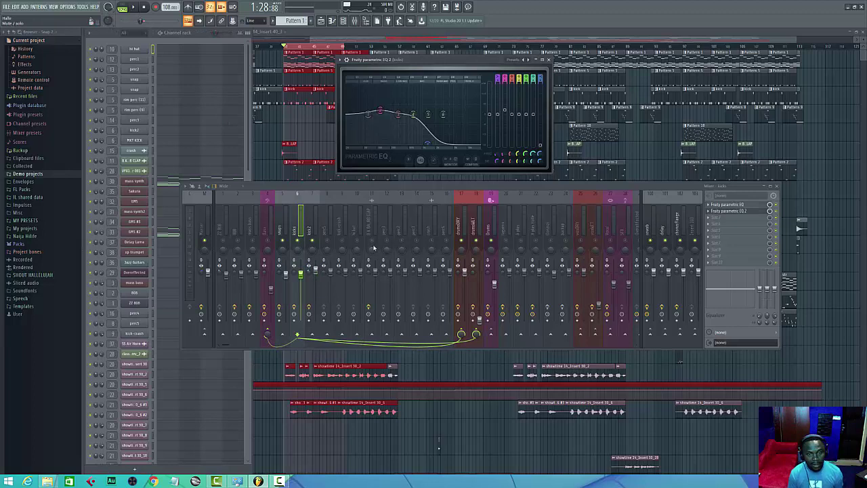
{"action": "left_click", "coordinate": [306, 227]}
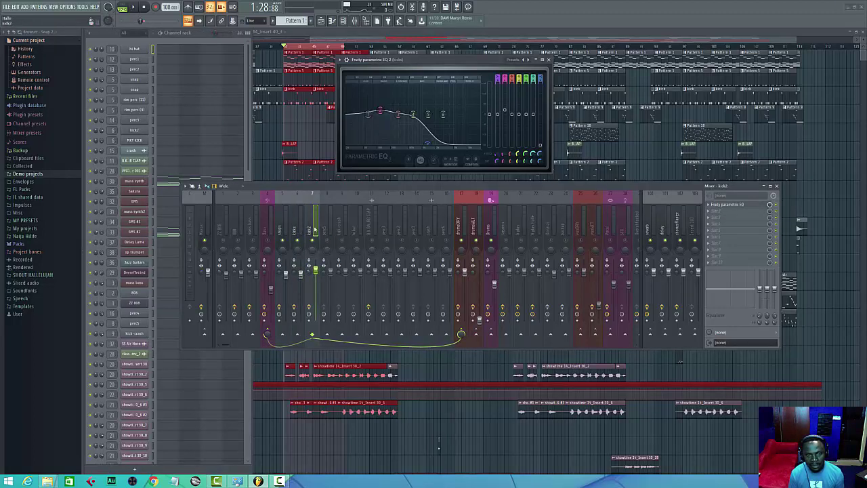
Unmute the perc5 track, play the start of the loop with it, and unmute the kick-crash track
{"action": "left_click", "coordinate": [333, 245]}
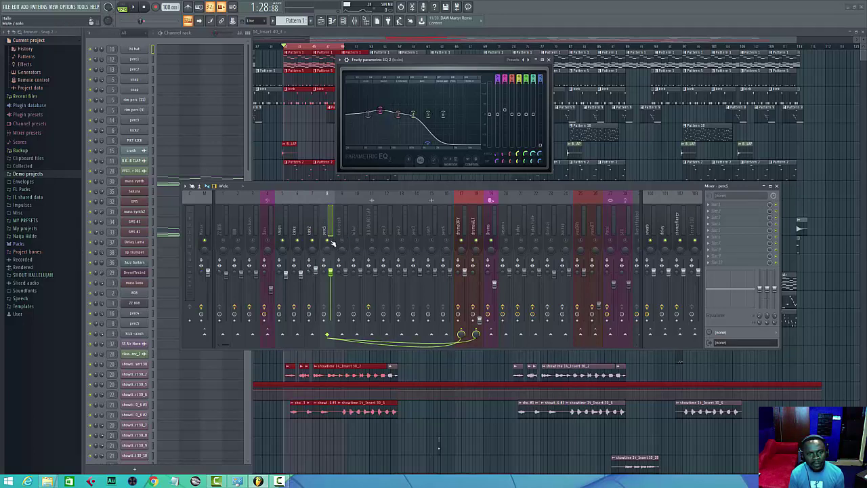
{"action": "key", "text": "space"}
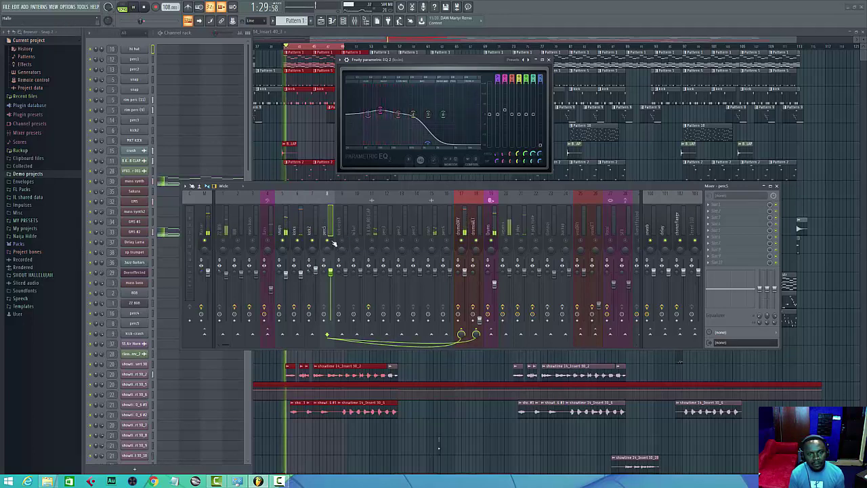
{"action": "key", "text": "space"}
{"action": "left_click", "coordinate": [343, 242]}
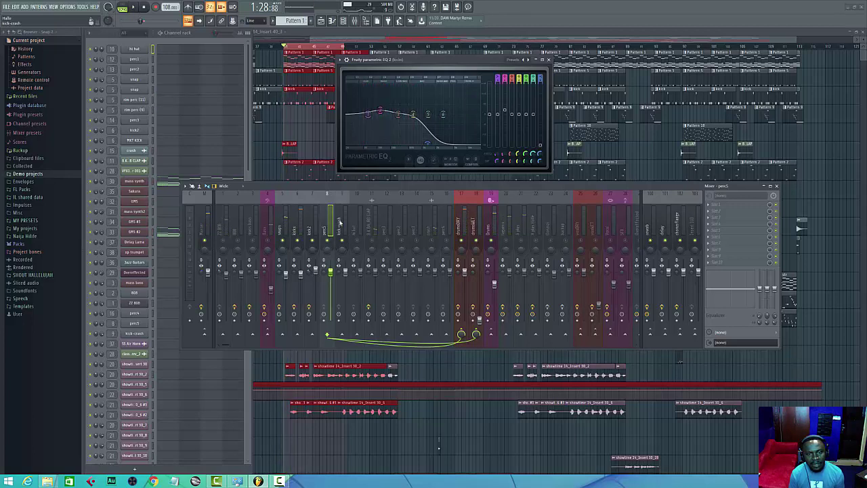
Play the start of the loop with the kick-crash track, unmute the hi hat track, and examine both tracks' routing
{"action": "key", "text": "space"}
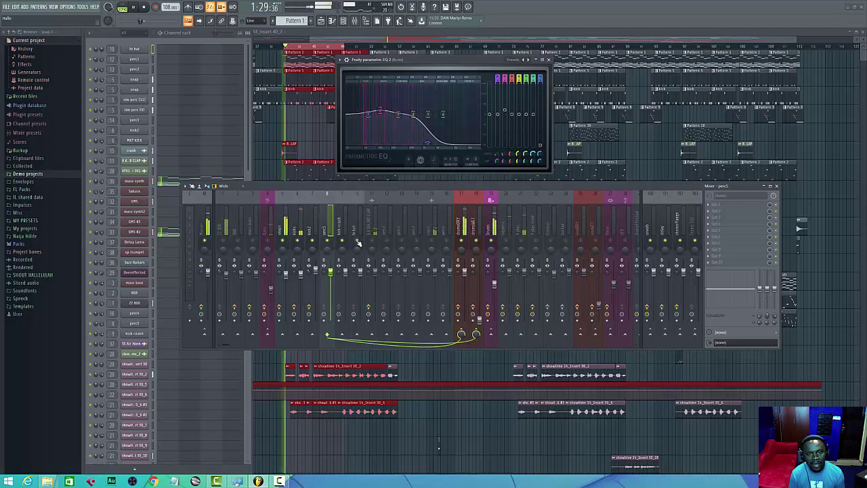
{"action": "key", "text": "space"}
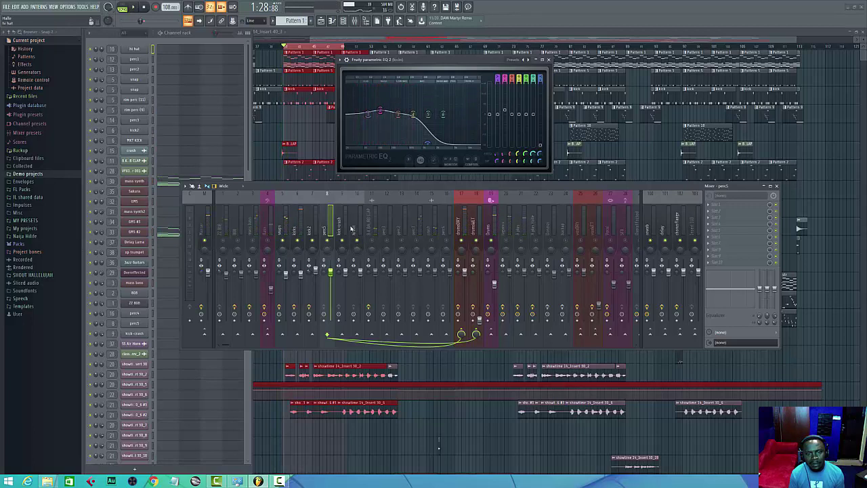
{"action": "left_click", "coordinate": [346, 228]}
{"action": "left_click", "coordinate": [355, 225]}
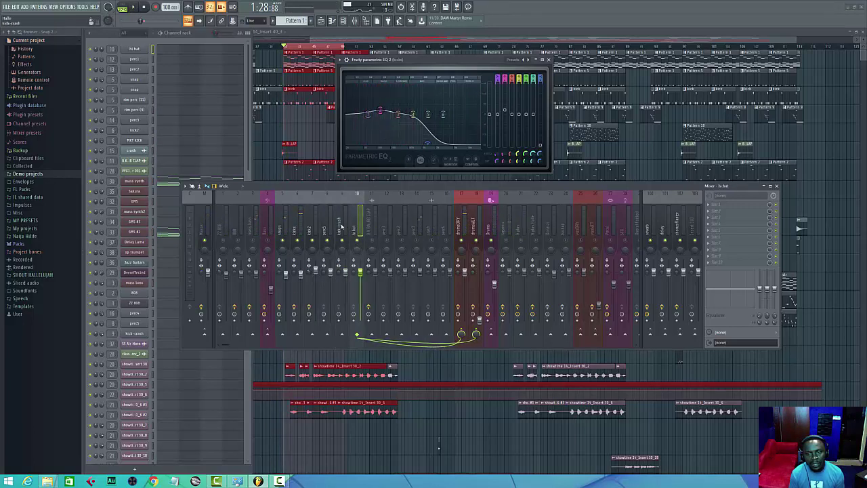
{"action": "left_click", "coordinate": [342, 227]}
Unmute the B.K BANGERZ clap track, play the start of the loop with it, and examine its Fruity Reverb 2 effect
{"action": "left_click", "coordinate": [374, 245]}
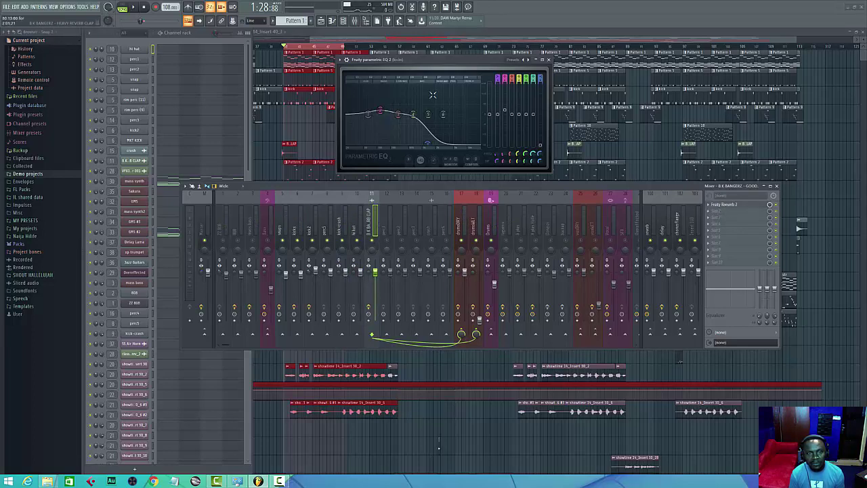
{"action": "key", "text": "space"}
{"action": "key", "text": "space"}
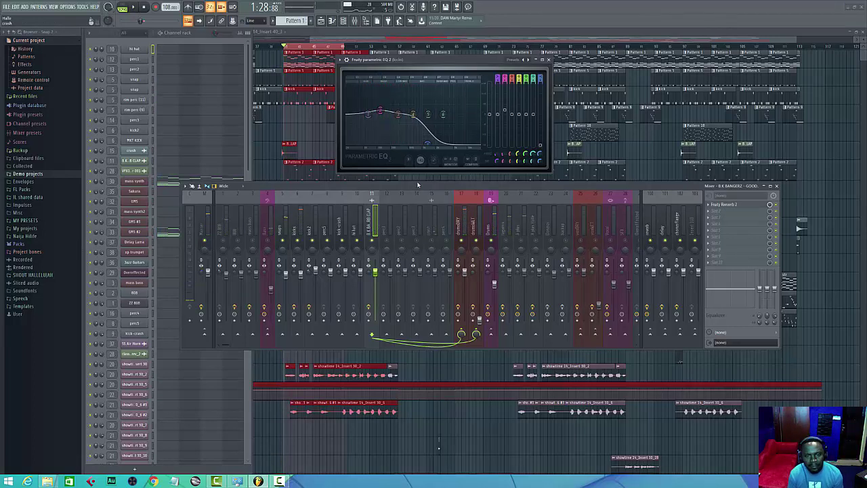
{"action": "key", "text": "space"}
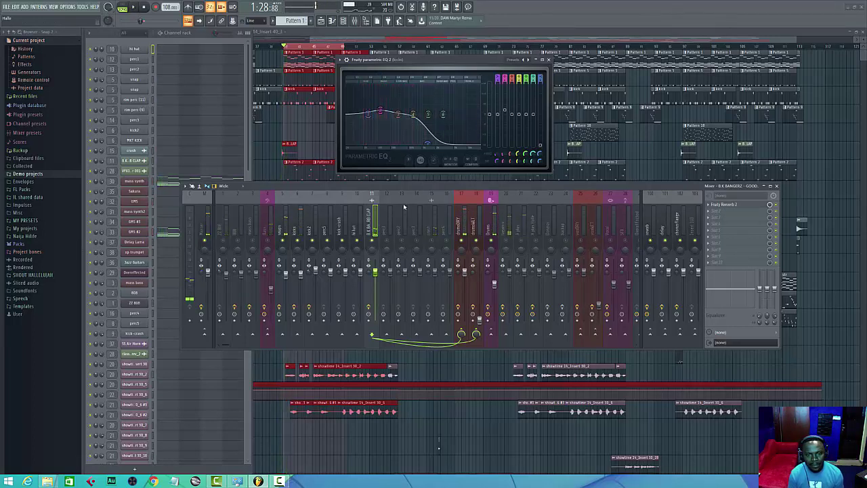
{"action": "left_click", "coordinate": [730, 204]}
{"action": "left_click", "coordinate": [732, 205]}
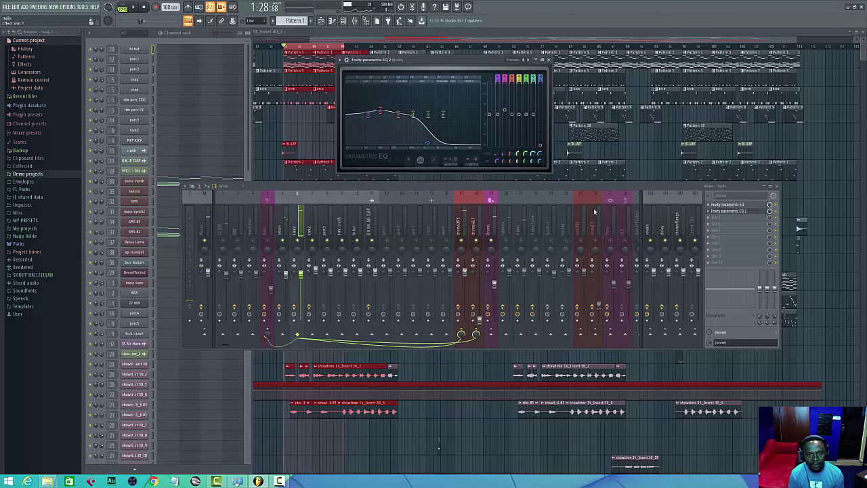
Unmute the perc1, perc2, perc3, crash and perc4 tracks while examining their routing to the two drum buses
{"action": "left_click", "coordinate": [385, 225]}
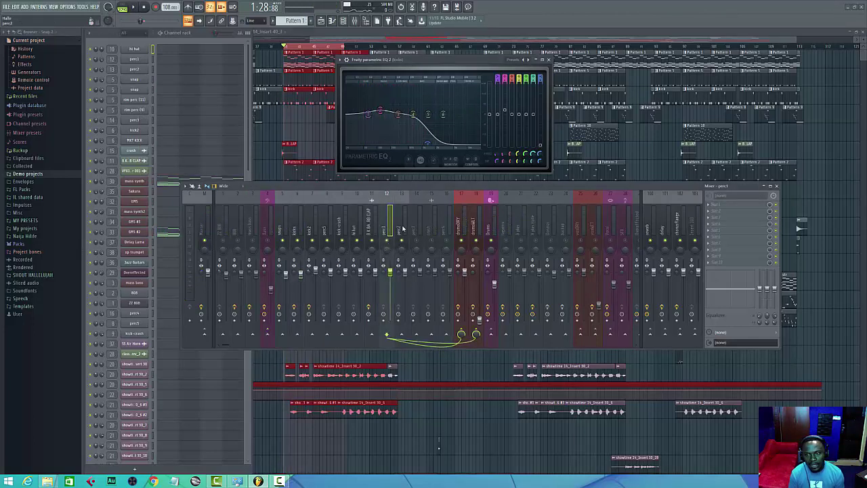
{"action": "left_click", "coordinate": [404, 228]}
{"action": "left_click", "coordinate": [417, 231]}
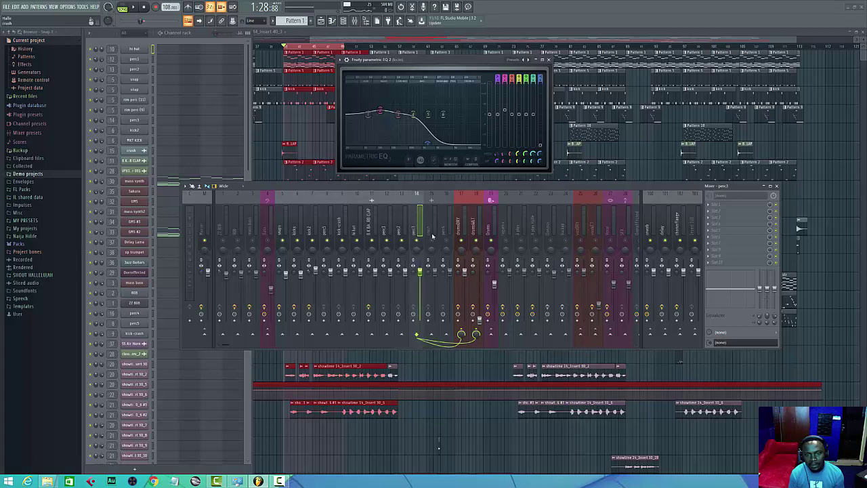
{"action": "left_click", "coordinate": [433, 237]}
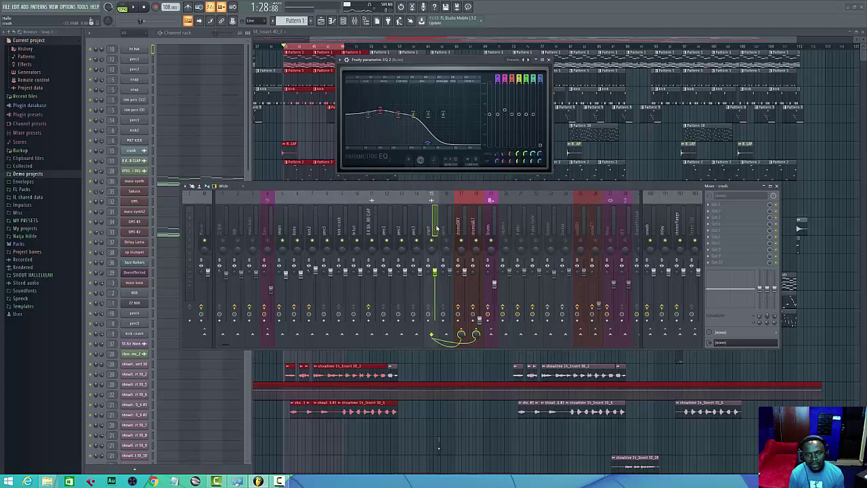
{"action": "left_click", "coordinate": [444, 227]}
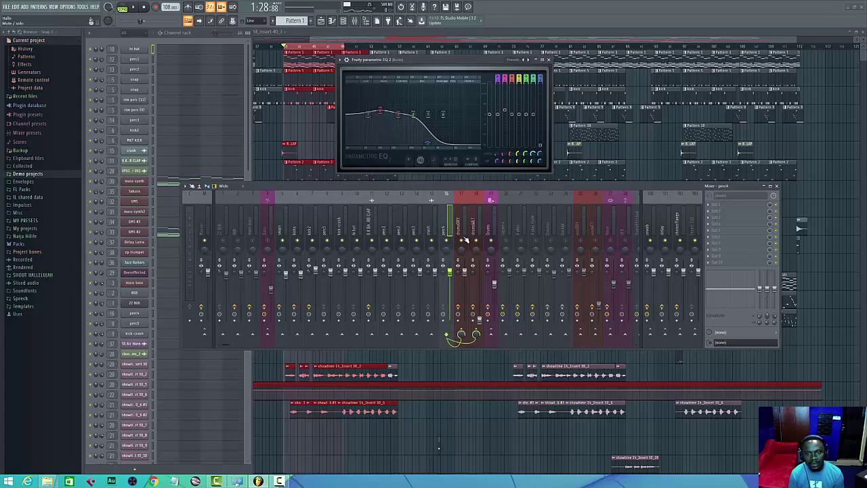
Play the loop with all the drums, unmute the vocal tracks and their buses, and play the loop again
{"action": "key", "text": "space"}
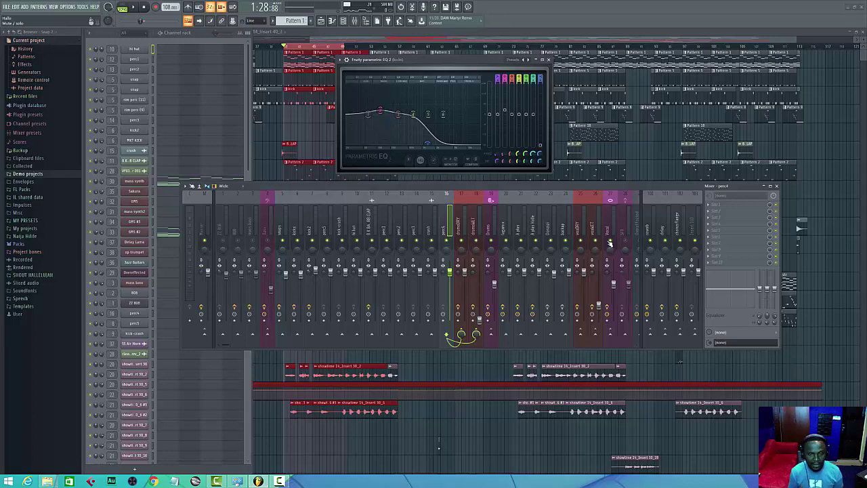
{"action": "key", "text": "space"}
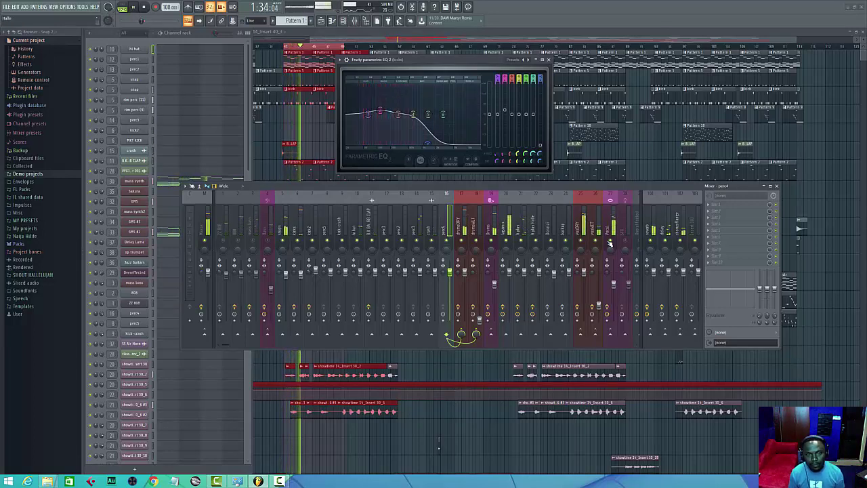
{"action": "key", "text": "space"}
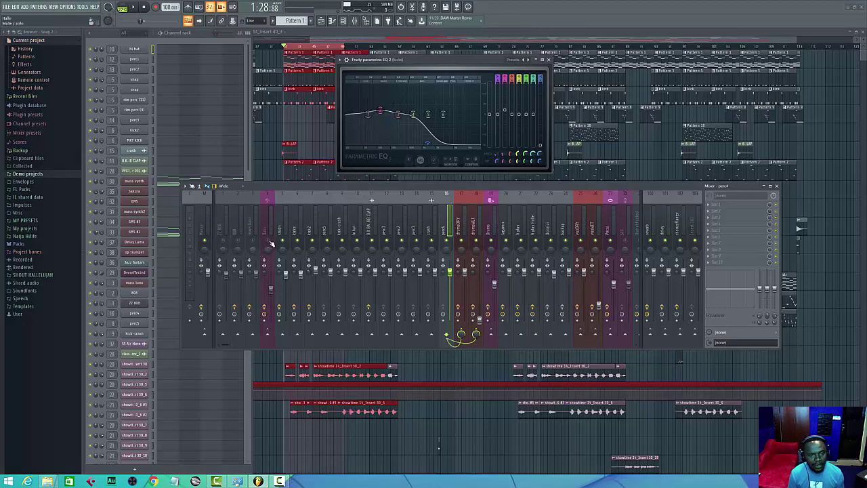
Unmute the bass tracks, examine the 808 track's Fruity parametric EQ 2 during playback, and audition the 808 through the Bass bus alone
{"action": "left_click", "coordinate": [220, 231]}
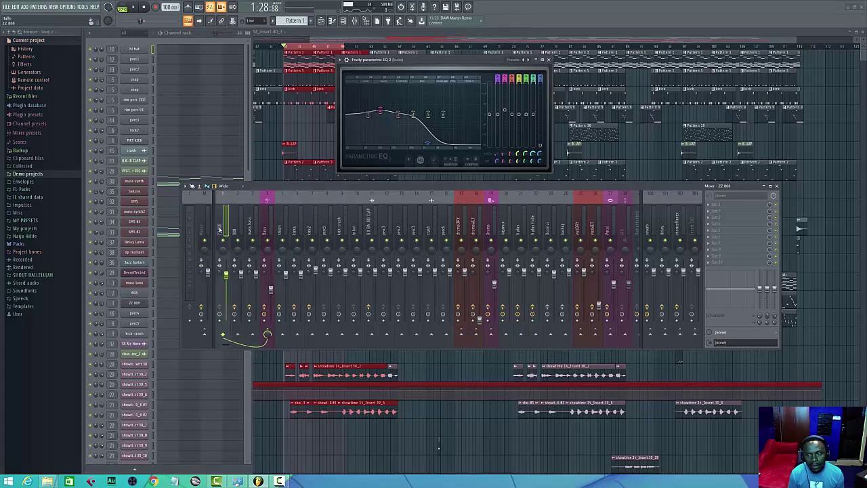
{"action": "key", "text": "space"}
{"action": "left_click", "coordinate": [236, 227]}
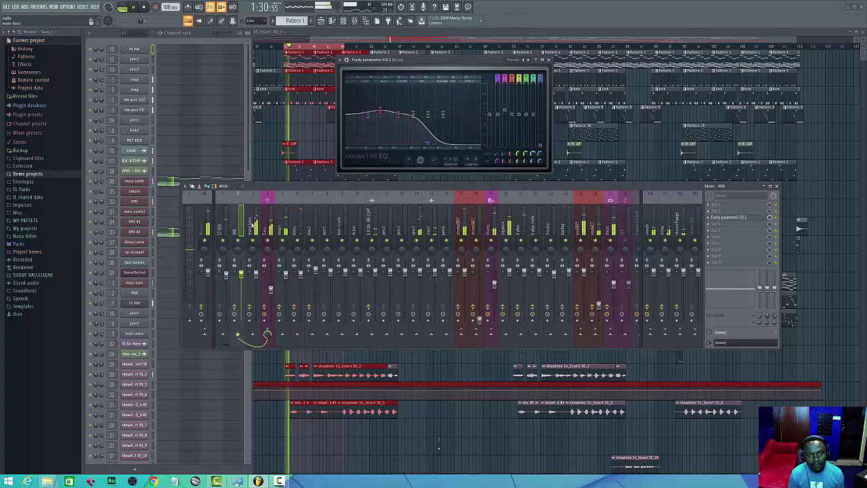
{"action": "left_click", "coordinate": [729, 217]}
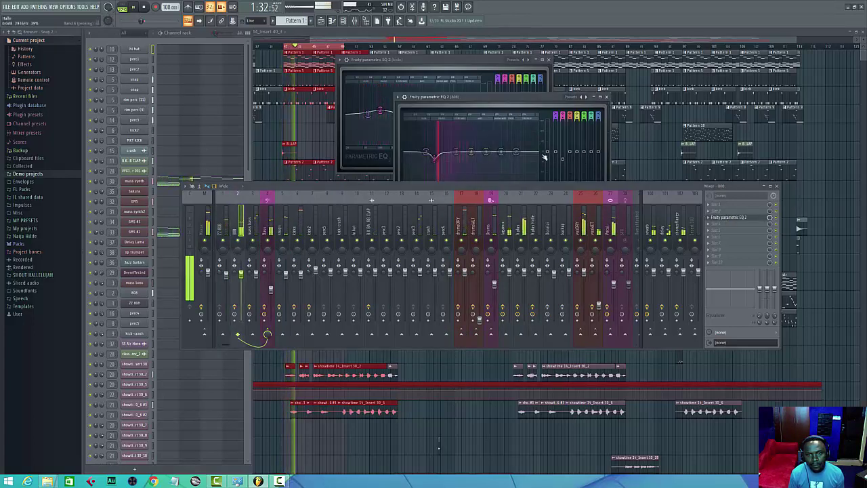
{"action": "key", "text": "space"}
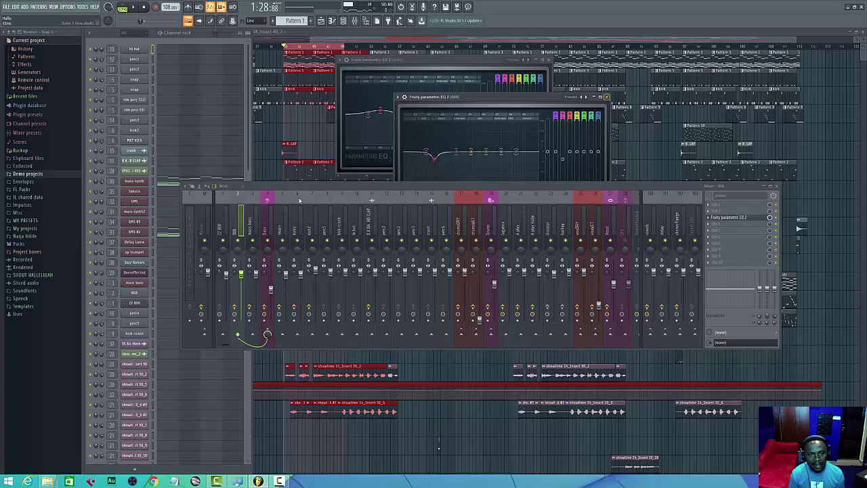
{"action": "key", "text": "space"}
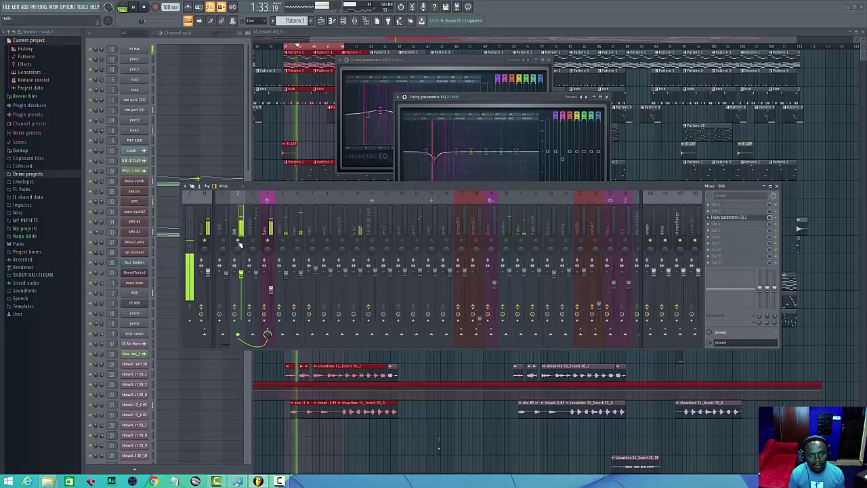
{"action": "key", "text": "space"}
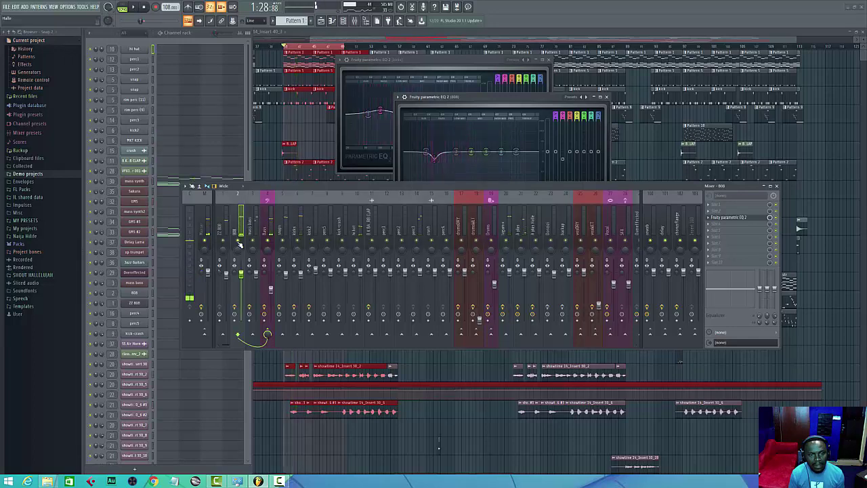
Audition the mass bass track alone through the Bass bus and examine its Fruity Stereo Shaper in a clear spot
{"action": "left_click", "coordinate": [251, 228]}
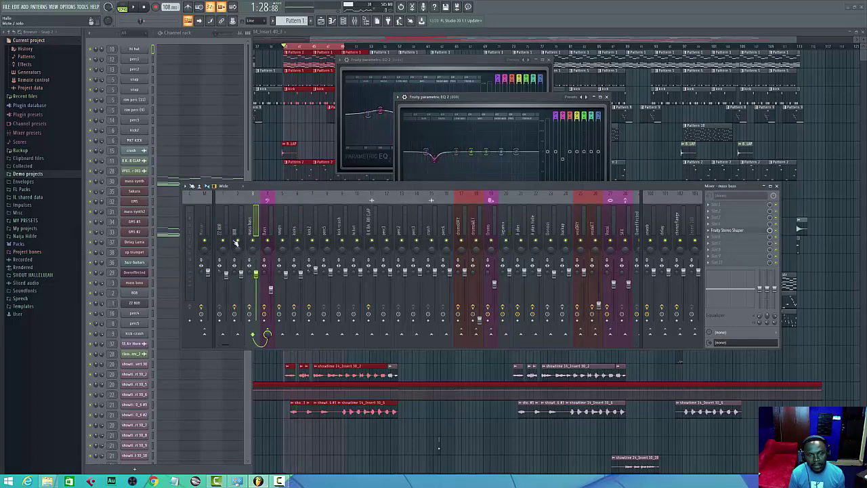
{"action": "key", "text": "space"}
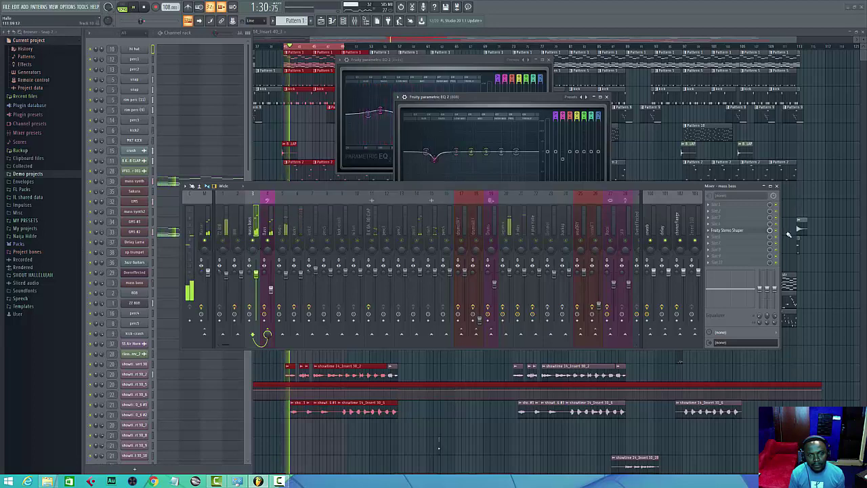
{"action": "key", "text": "space"}
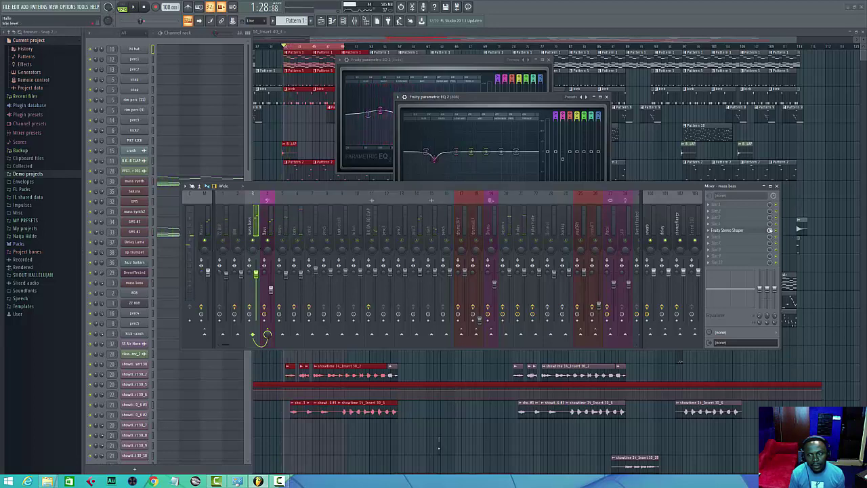
{"action": "left_click", "coordinate": [745, 231]}
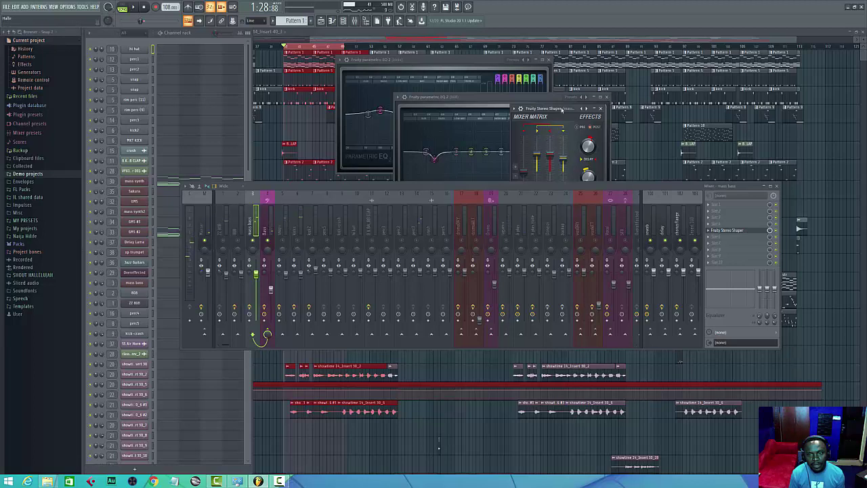
{"action": "left_click_drag", "start_coordinate": [561, 109], "coordinate": [667, 62]}
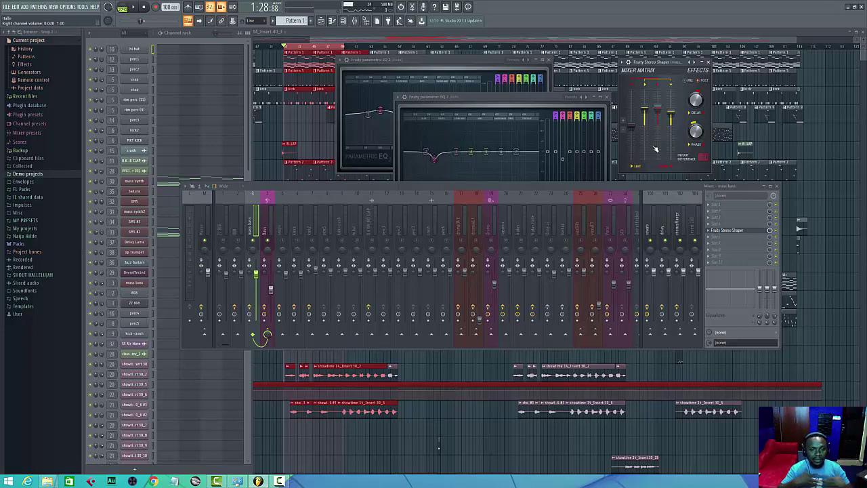
Examine the Bass bus's effect chain: Fruity Blood Overdrive, Fruity Fast Dist, Tube-Tech CL 1B and Fruity parametric EQ 2
{"action": "left_click", "coordinate": [269, 230]}
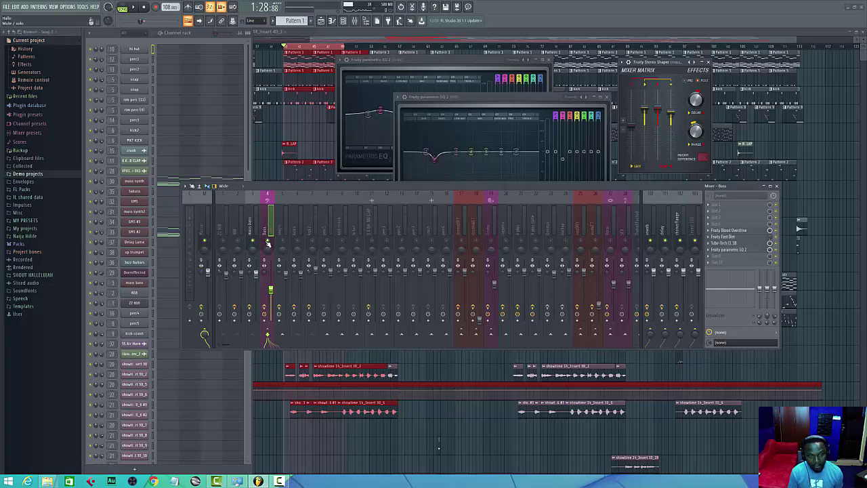
{"action": "right_click", "coordinate": [267, 241]}
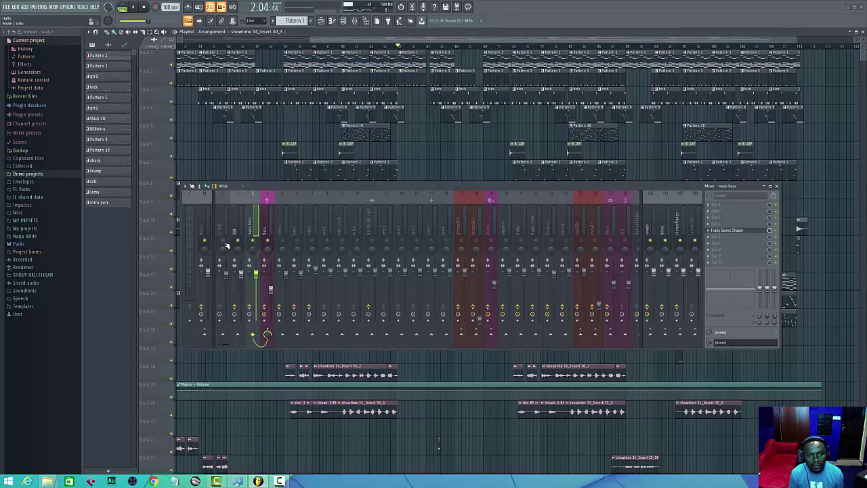
{"action": "left_click", "coordinate": [268, 228]}
{"action": "left_click", "coordinate": [747, 232]}
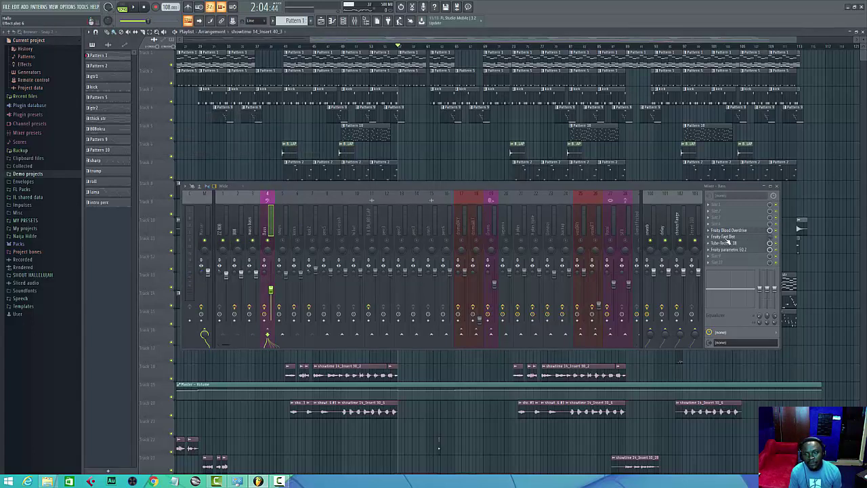
{"action": "left_click", "coordinate": [727, 237]}
{"action": "left_click", "coordinate": [726, 238]}
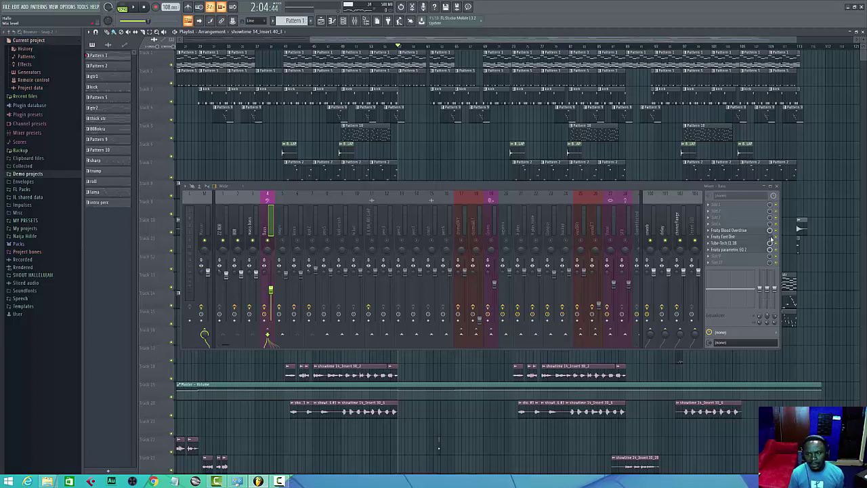
{"action": "left_click", "coordinate": [734, 246]}
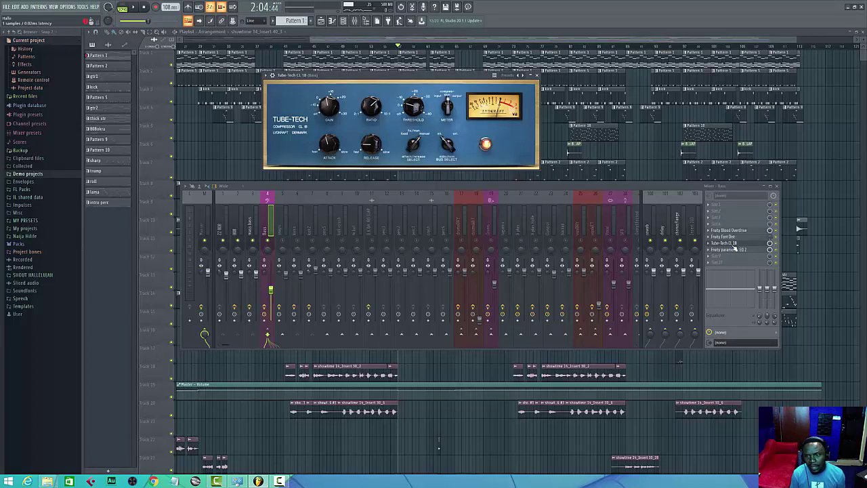
{"action": "left_click", "coordinate": [734, 246]}
{"action": "left_click", "coordinate": [733, 250]}
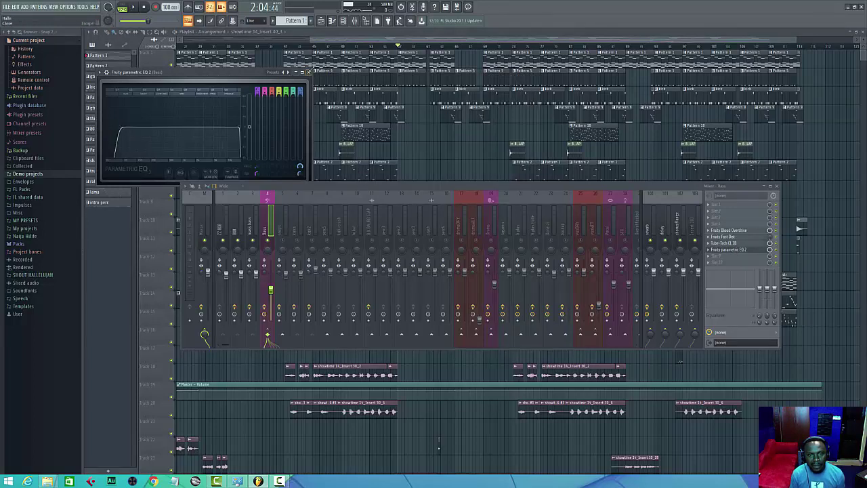
{"action": "left_click", "coordinate": [311, 72]}
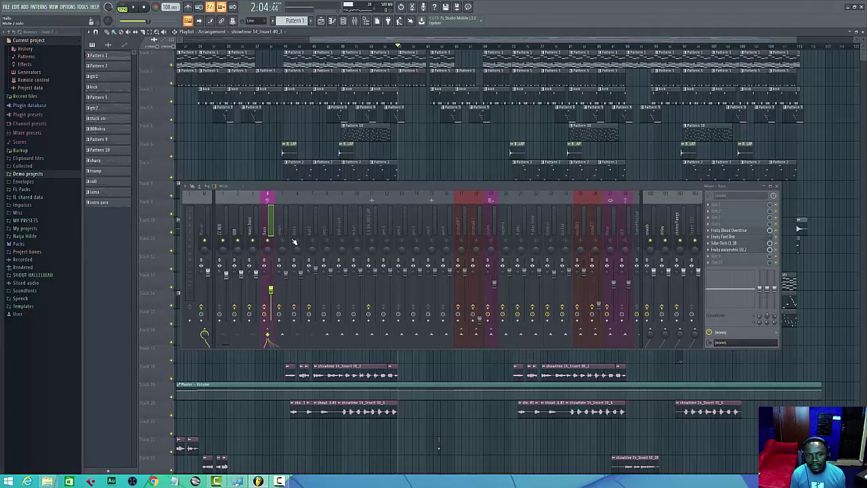
Play the second section with the bass tracks, unmute all tracks, and show the synth and melody tracks in the mixer
{"action": "left_click", "coordinate": [285, 51]}
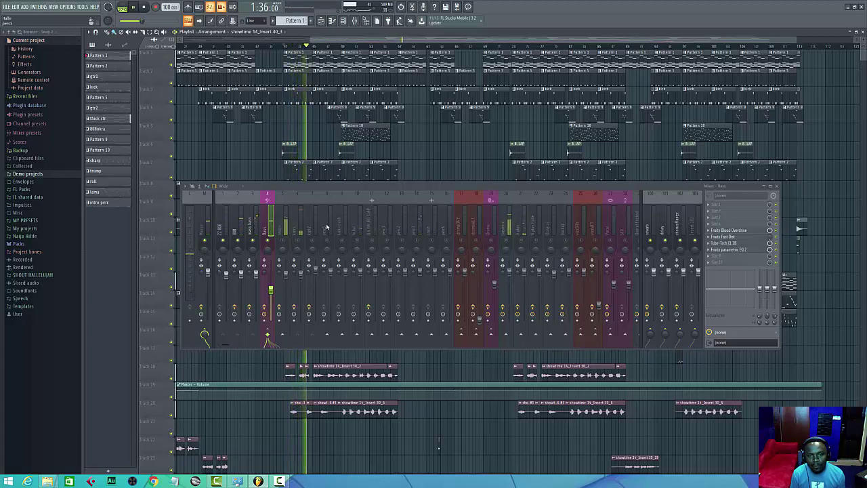
{"action": "key", "text": "space"}
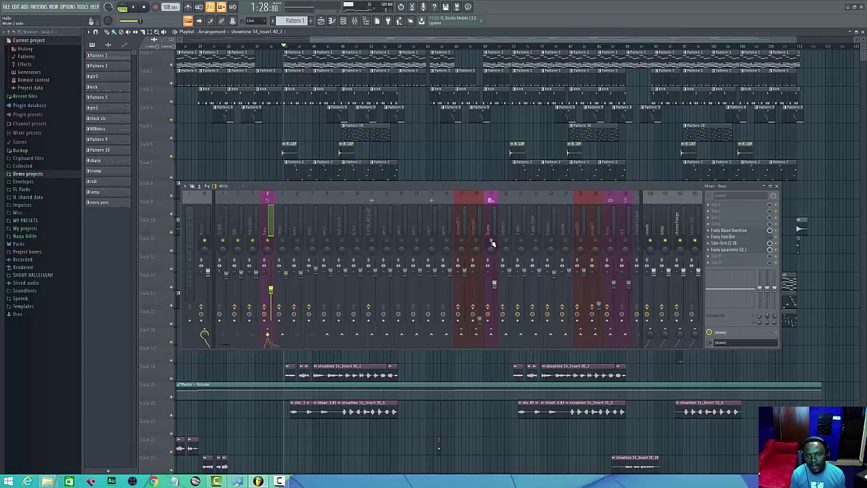
{"action": "scroll", "coordinate": [590, 224], "scroll_direction": "down", "scroll_amount": 6}
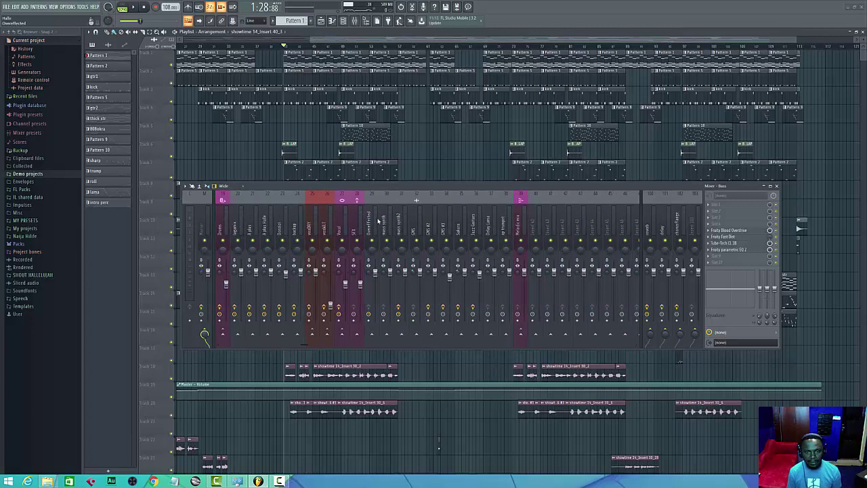
Show the Overeffected track's routing and audition the Melodic mix bus alone with its source tracks
{"action": "left_click", "coordinate": [369, 221]}
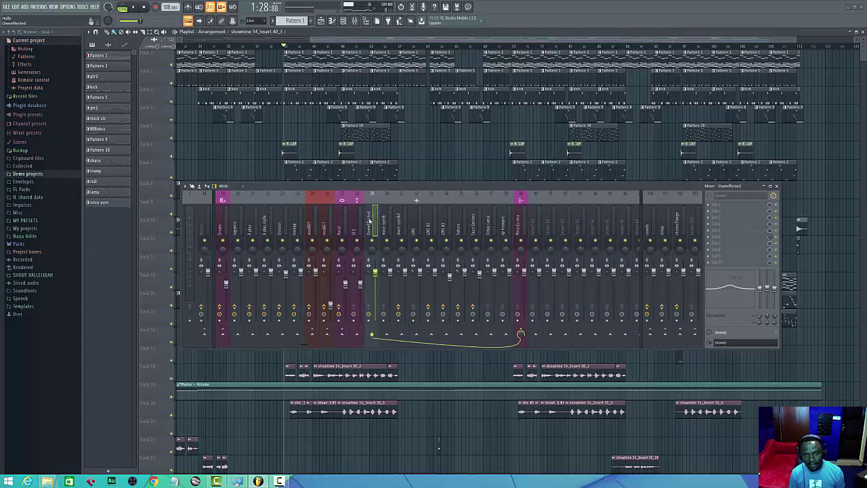
{"action": "right_click", "coordinate": [521, 241]}
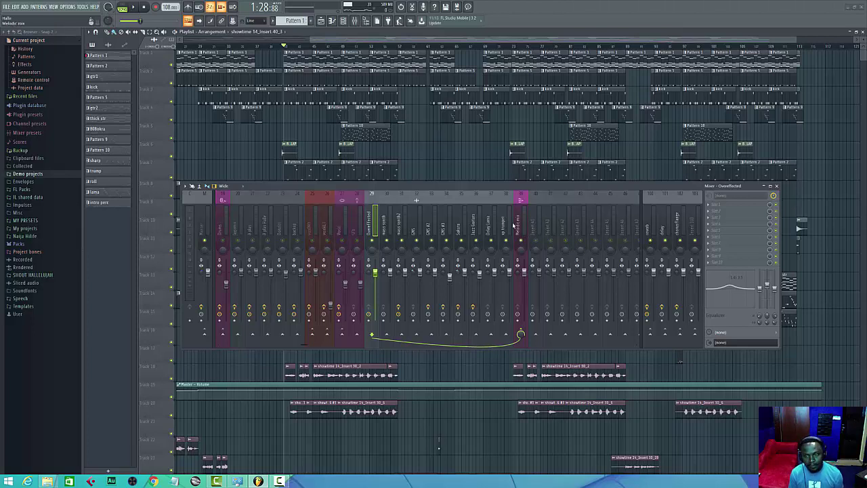
{"action": "key", "text": "space"}
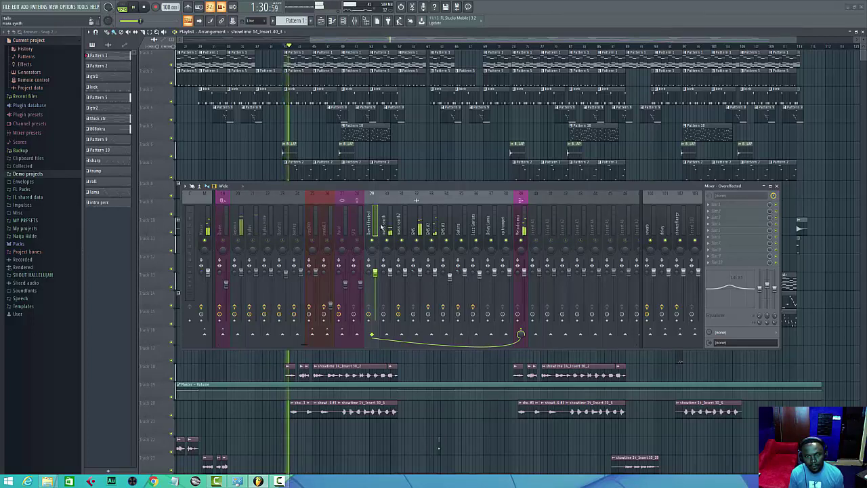
{"action": "key", "text": "space"}
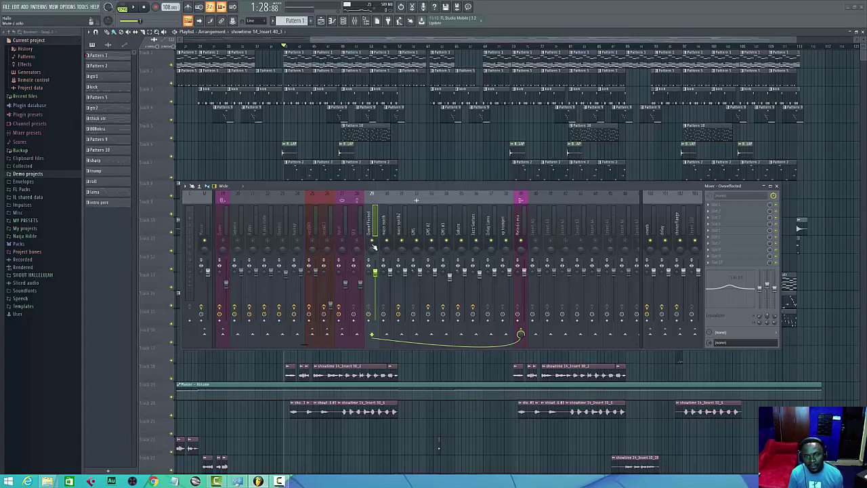
Audition the Overeffected track alone through the Melodic mix bus at several spots in the song
{"action": "key", "text": "space"}
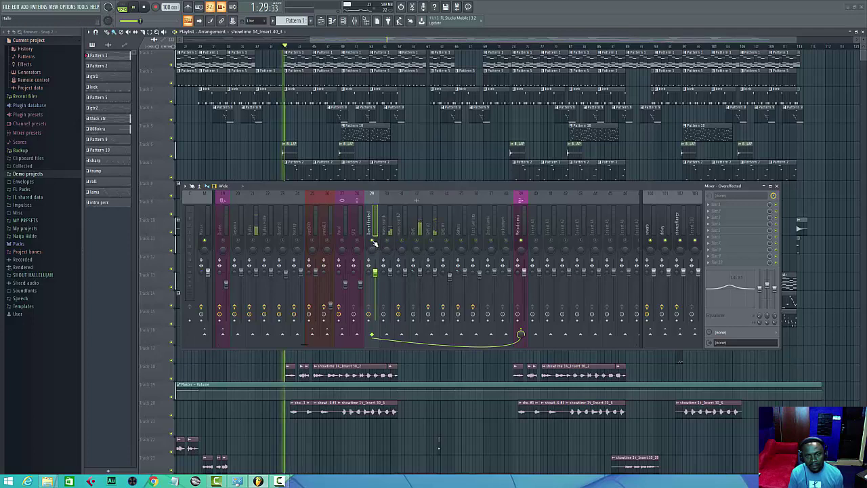
{"action": "left_click", "coordinate": [378, 45]}
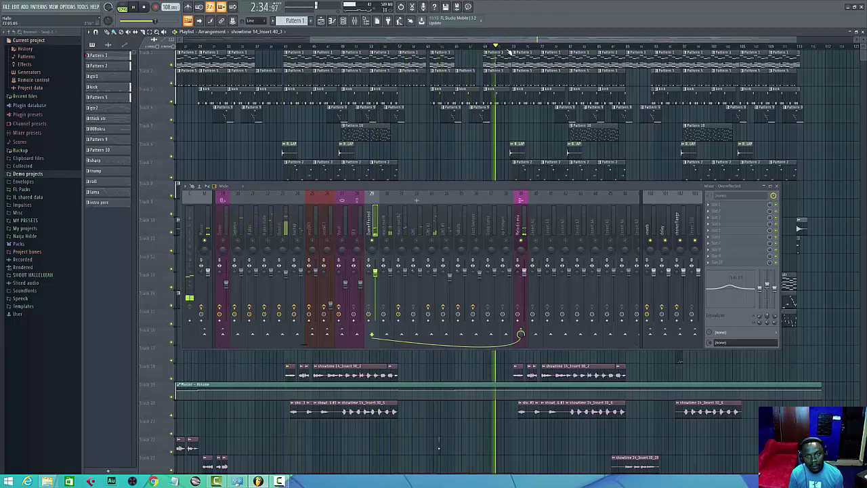
{"action": "left_click", "coordinate": [462, 45]}
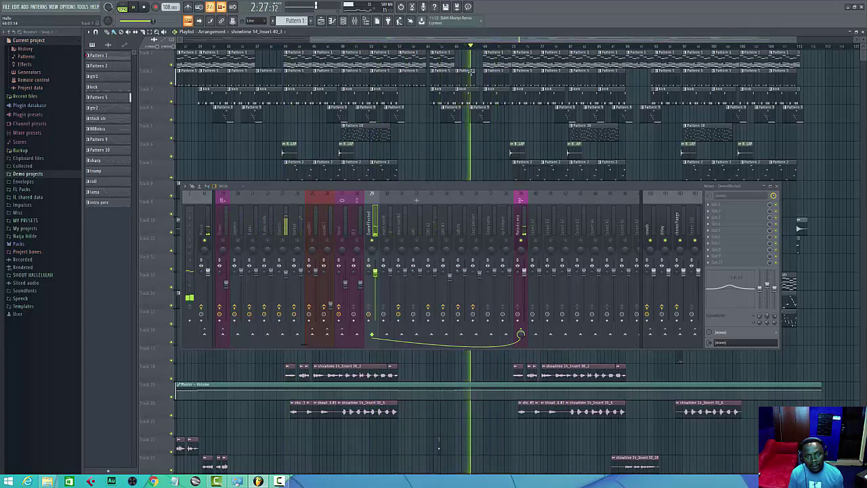
{"action": "key", "text": "space"}
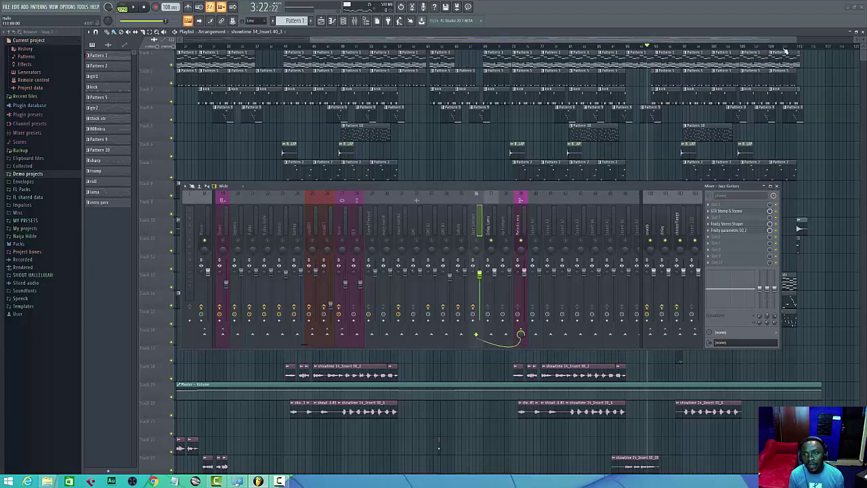
Audition the Delay Lama track through the Melodic mix bus near the end of the song and unmute all tracks
{"action": "left_click", "coordinate": [783, 48]}
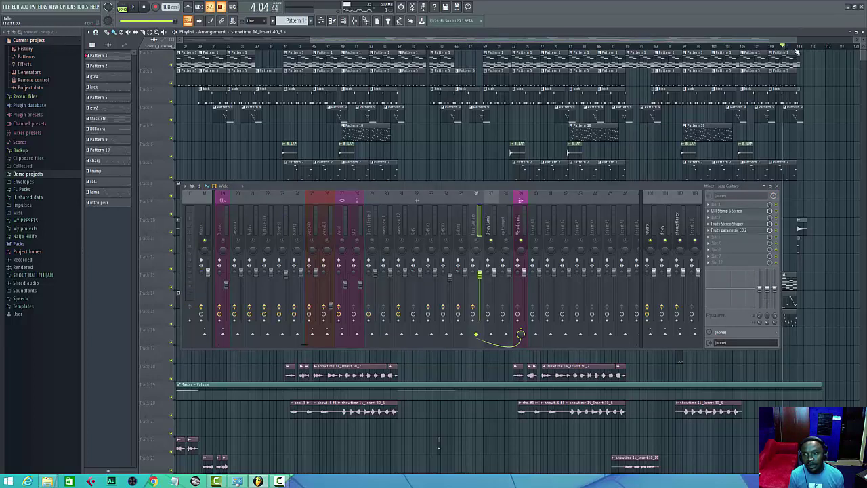
{"action": "key", "text": "space"}
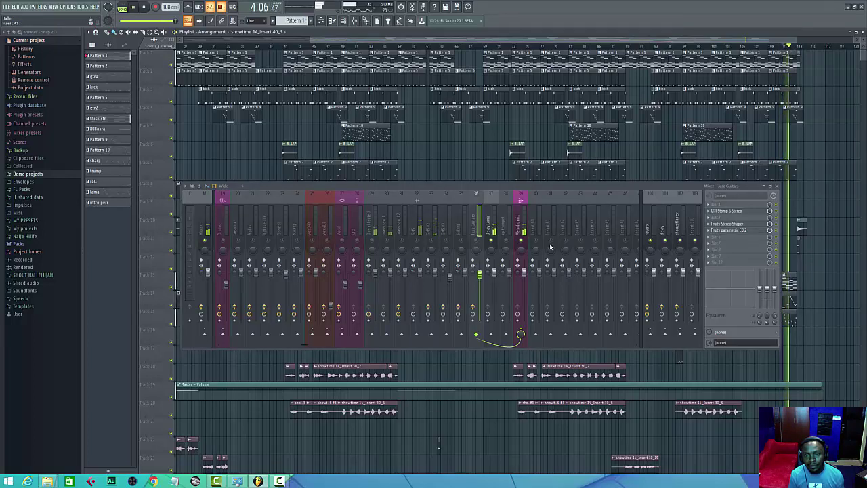
{"action": "key", "text": "space"}
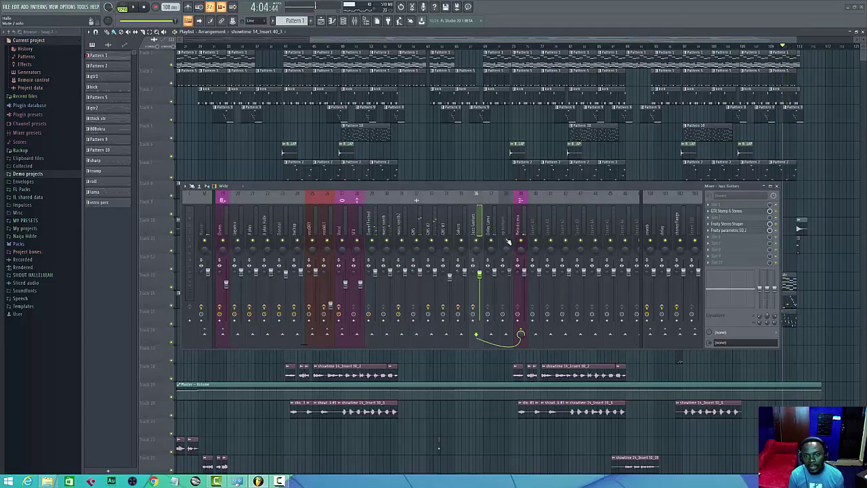
Audition the xp trumpet track alone through the Melodic mix bus just before the middle section and show its routing
{"action": "left_click", "coordinate": [428, 48]}
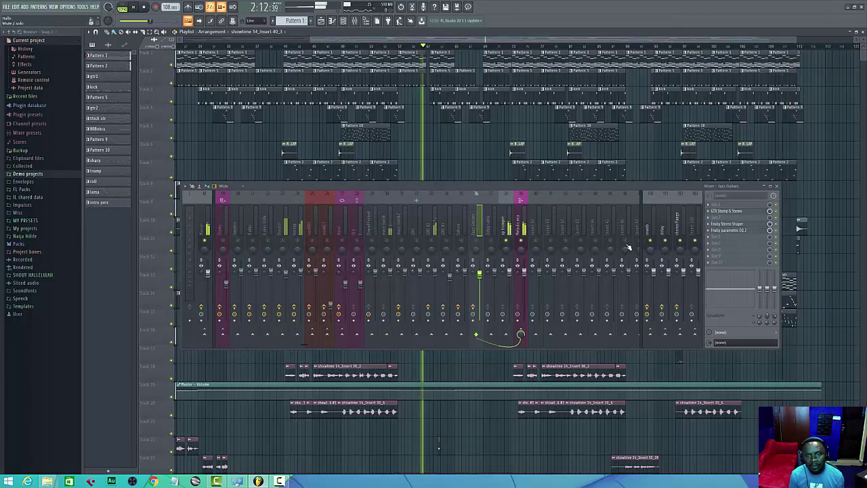
{"action": "left_click", "coordinate": [507, 227]}
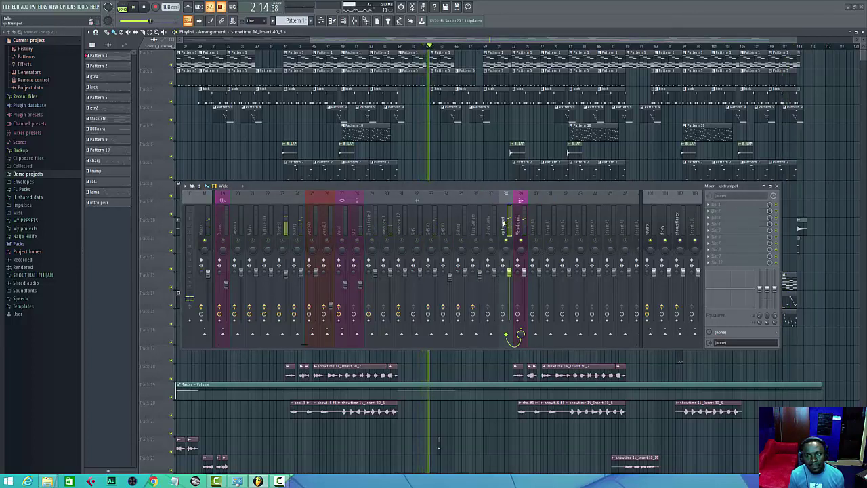
{"action": "key", "text": "space"}
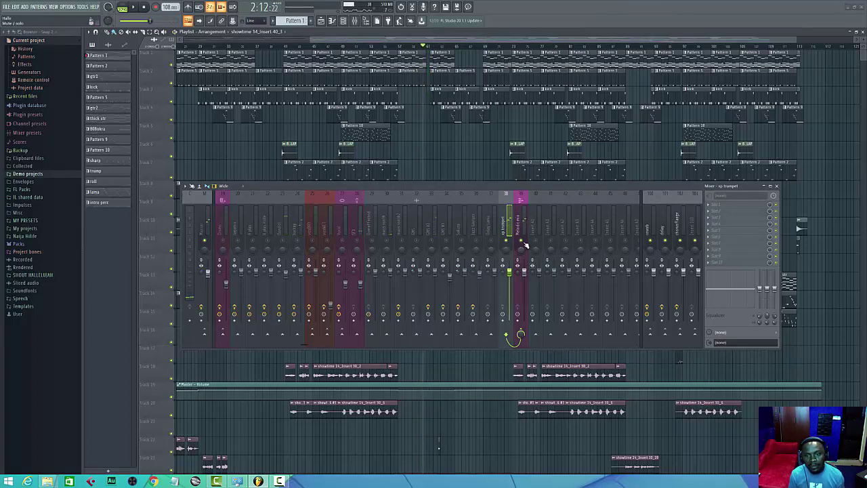
Unmute all tracks and show the routing of the Melodic mix bus and the kick-crash track
{"action": "right_click", "coordinate": [522, 242]}
{"action": "right_click", "coordinate": [522, 242]}
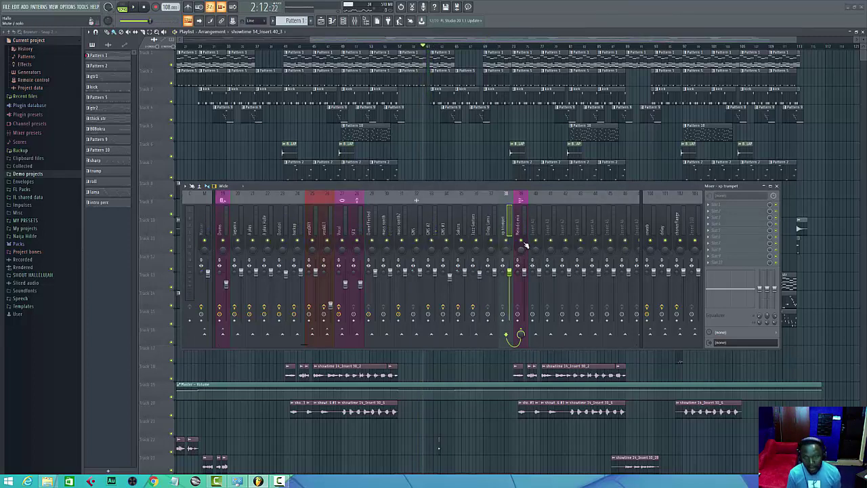
{"action": "right_click", "coordinate": [524, 242]}
{"action": "left_click", "coordinate": [518, 228]}
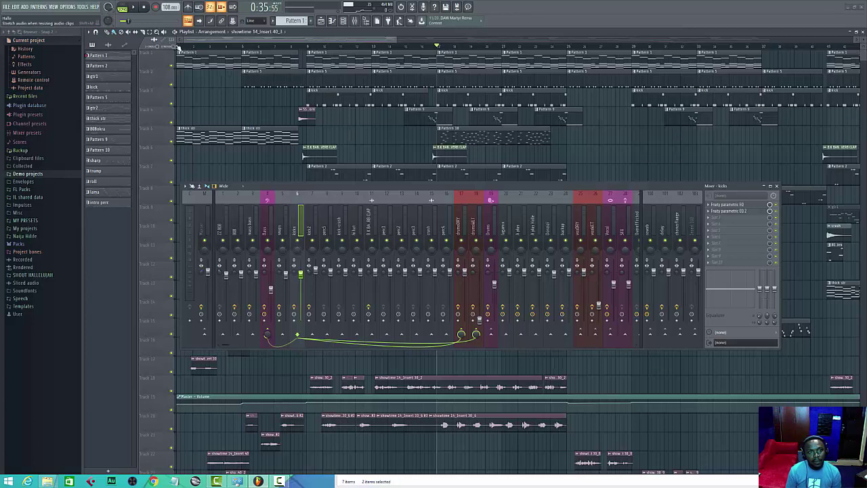
{"action": "left_click", "coordinate": [348, 229]}
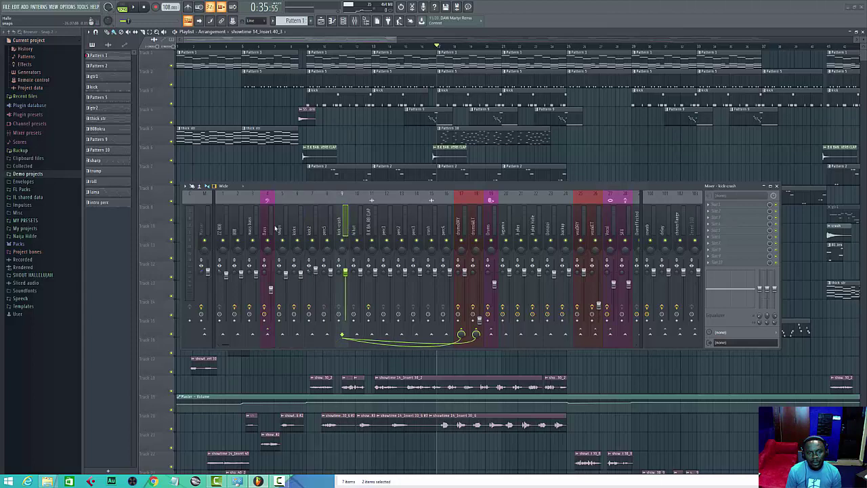
Insert SSLComp Stereo in the Master track's second effect slot and place its window over the mixer
{"action": "left_click", "coordinate": [198, 226]}
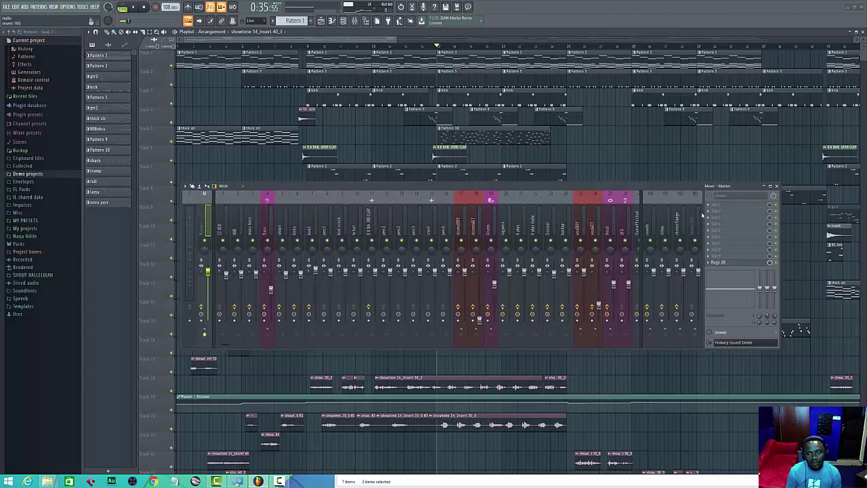
{"action": "left_click", "coordinate": [709, 215]}
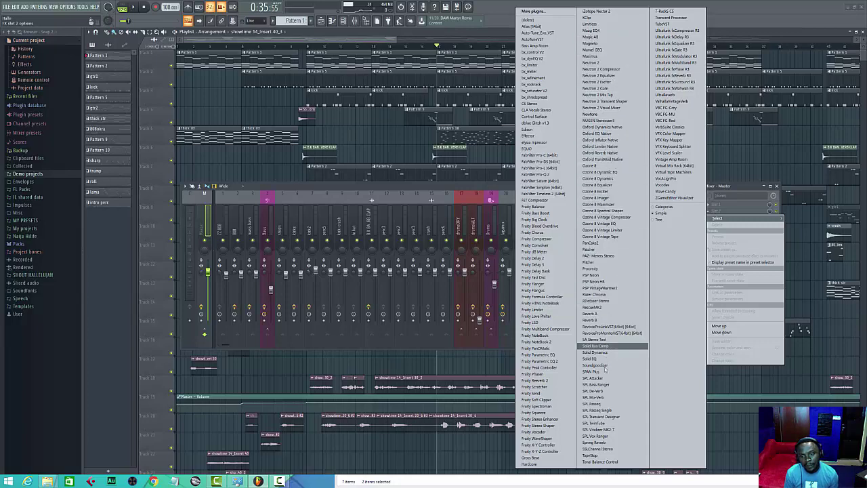
{"action": "left_click", "coordinate": [594, 451]}
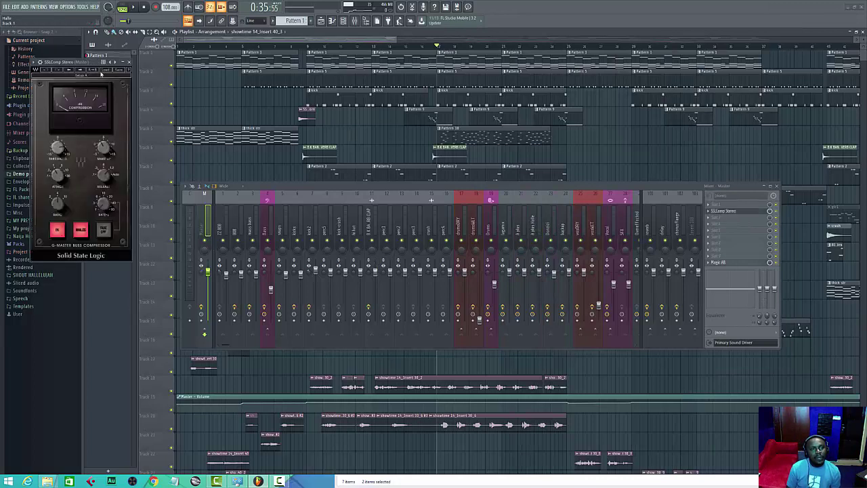
{"action": "left_click_drag", "start_coordinate": [81, 71], "coordinate": [444, 149]}
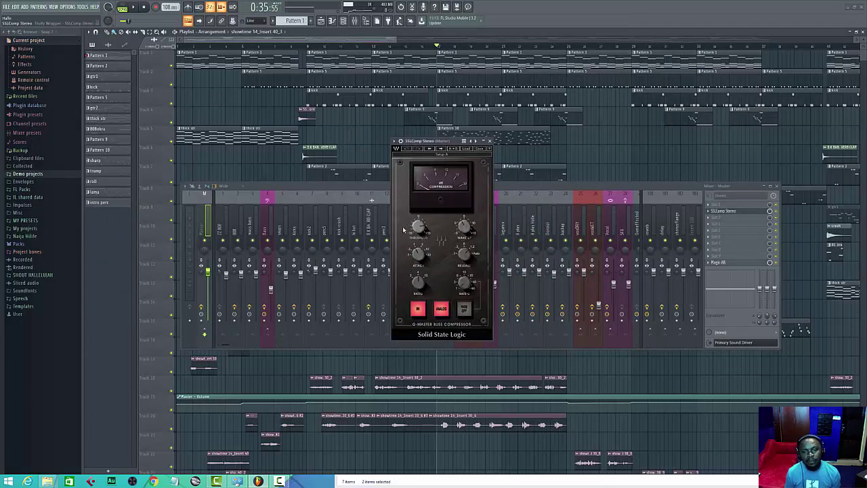
Load the SSL_Center_Classic_Compressor preset in SSLComp Stereo and switch off its Analog option
{"action": "left_click", "coordinate": [470, 149]}
{"action": "mouse_move", "coordinate": [534, 241]}
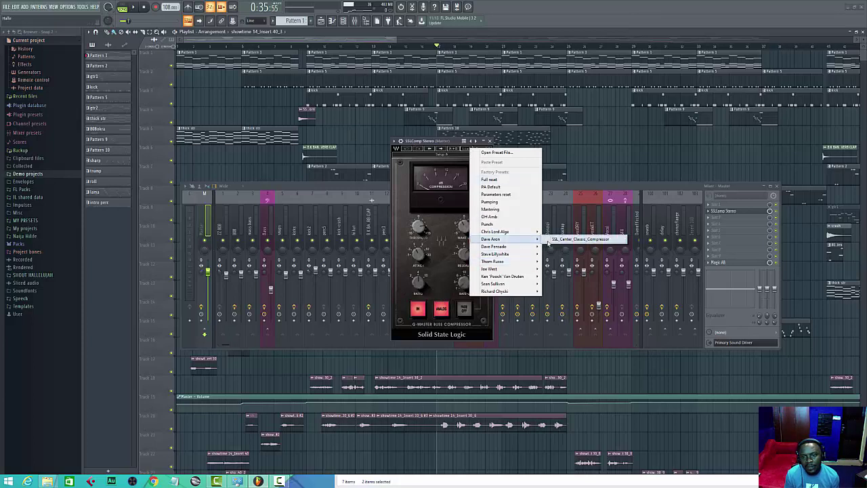
{"action": "left_click", "coordinate": [581, 242]}
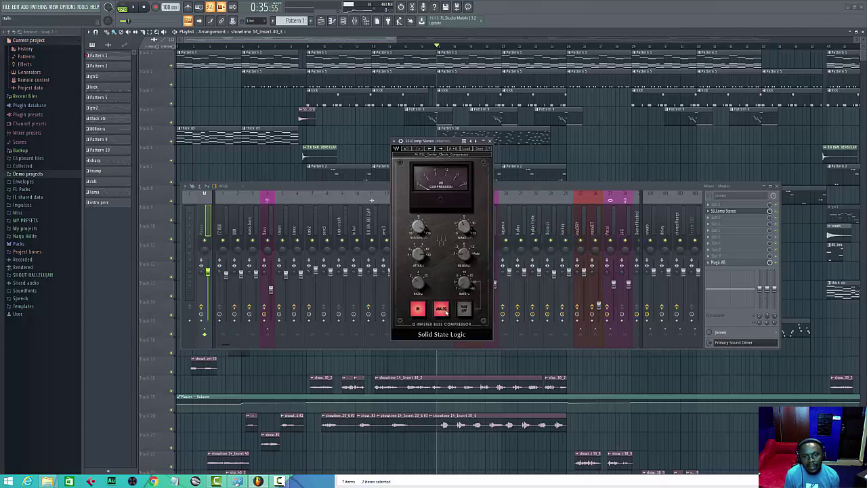
{"action": "left_click", "coordinate": [445, 310]}
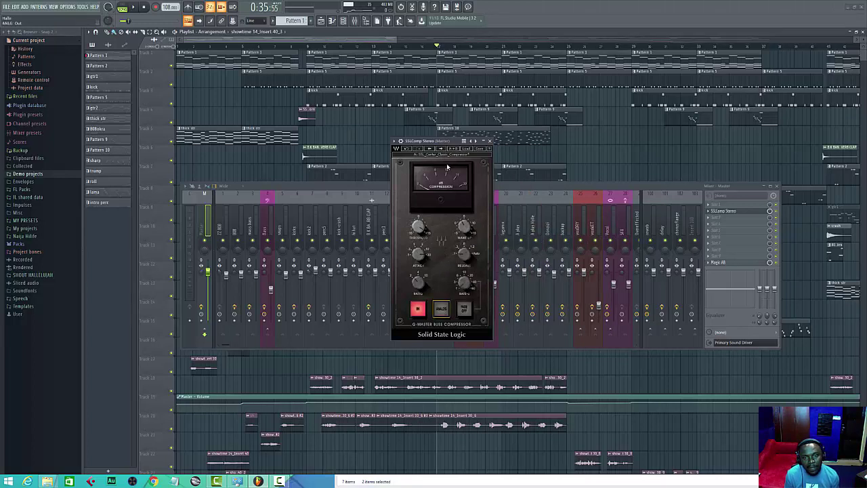
Compare the full mix with SSLComp Stereo enabled and bypassed on the Master track, playing the same section
{"action": "left_click_drag", "start_coordinate": [450, 144], "coordinate": [446, 149]}
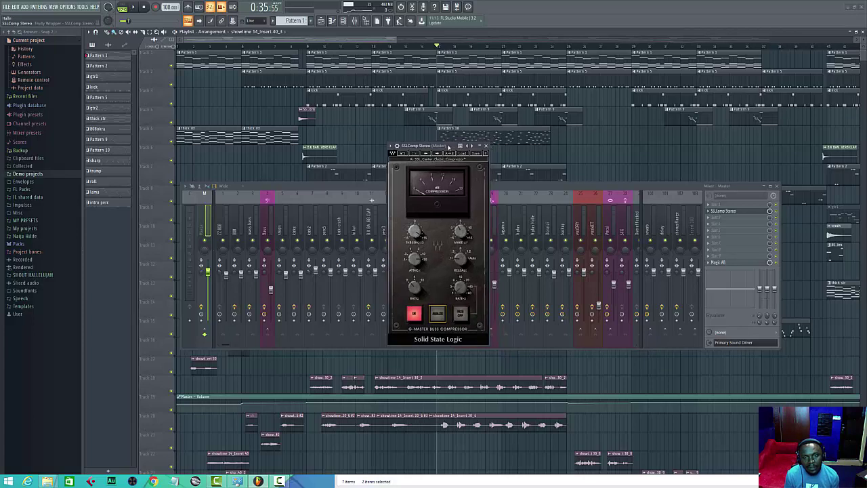
{"action": "key", "text": "space"}
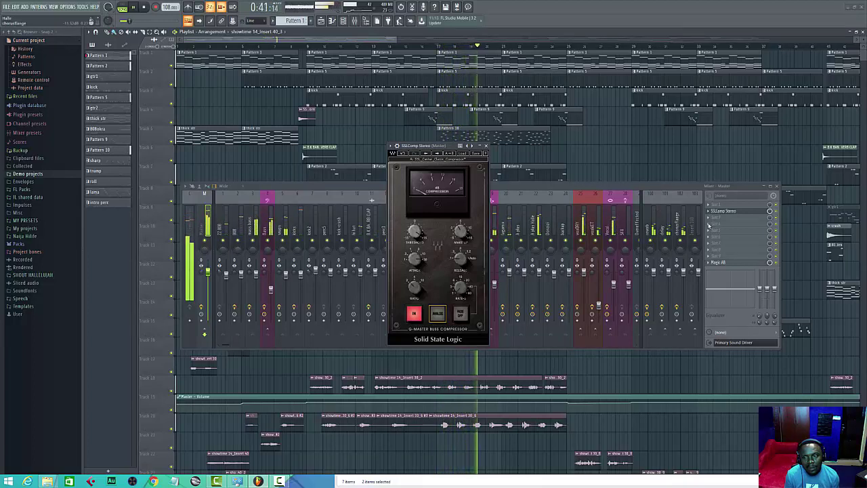
{"action": "key", "text": "space"}
{"action": "left_click", "coordinate": [779, 214]}
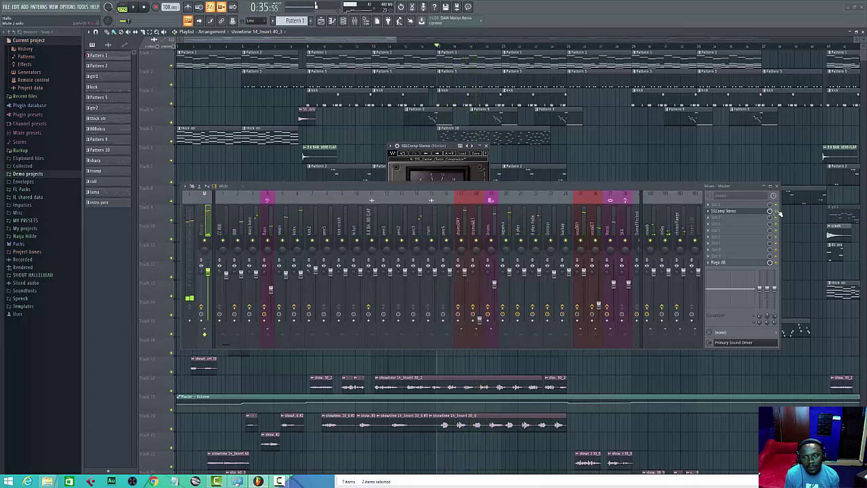
{"action": "key", "text": "space"}
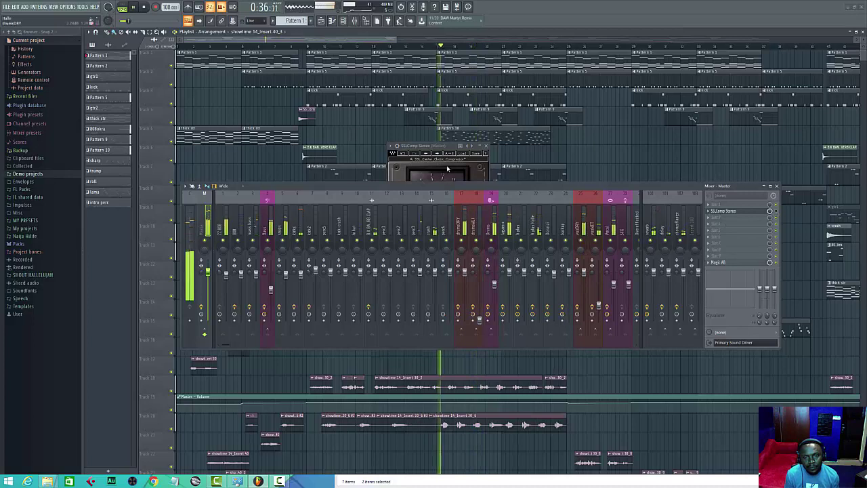
{"action": "left_click", "coordinate": [451, 146]}
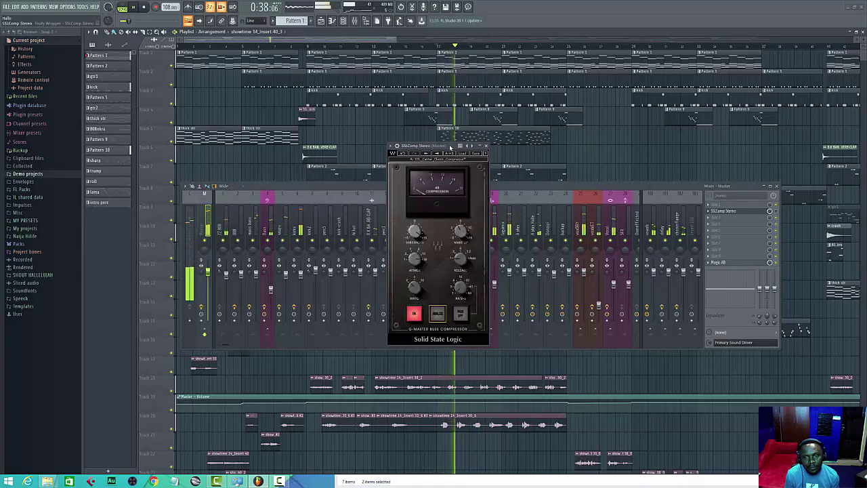
{"action": "key", "text": "space"}
Re-enable SSLComp Stereo on the Master track and play the mix through it, restarting from bar 9
{"action": "left_click", "coordinate": [777, 212]}
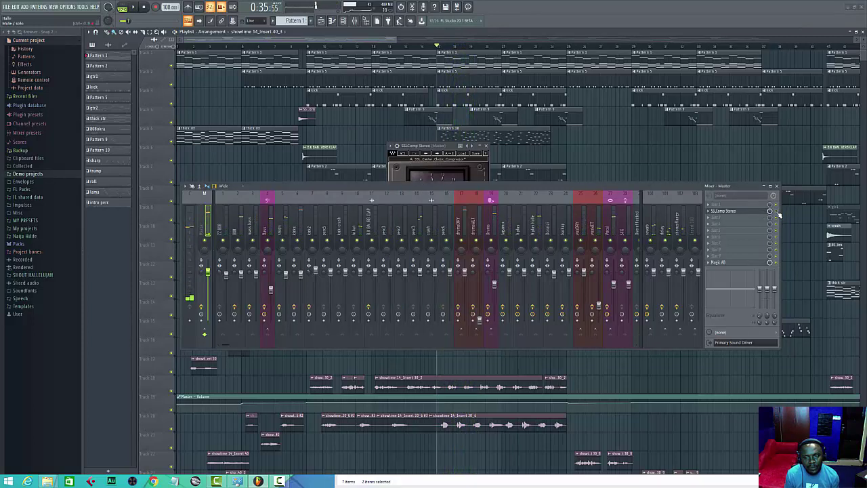
{"action": "left_click", "coordinate": [437, 156]}
{"action": "key", "text": "space"}
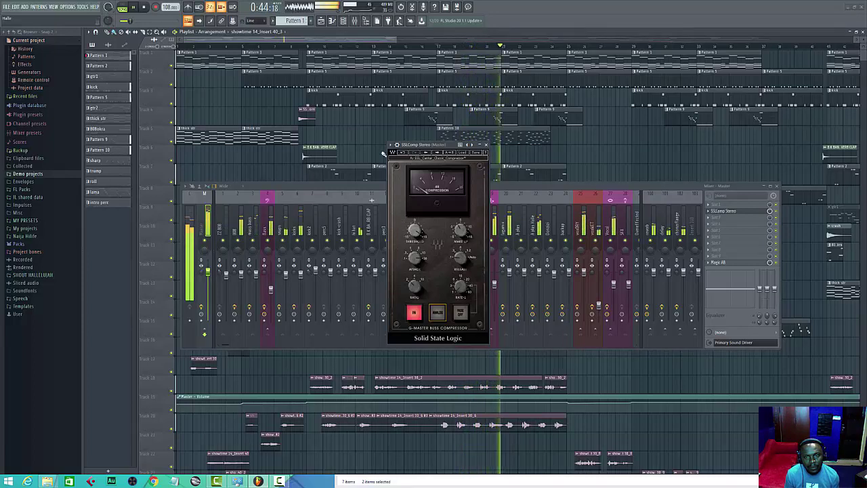
{"action": "left_click", "coordinate": [309, 50]}
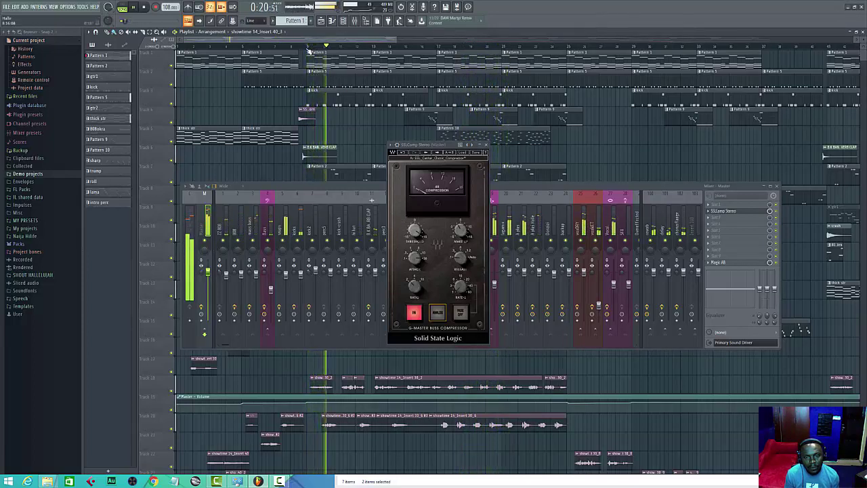
{"action": "key", "text": "space"}
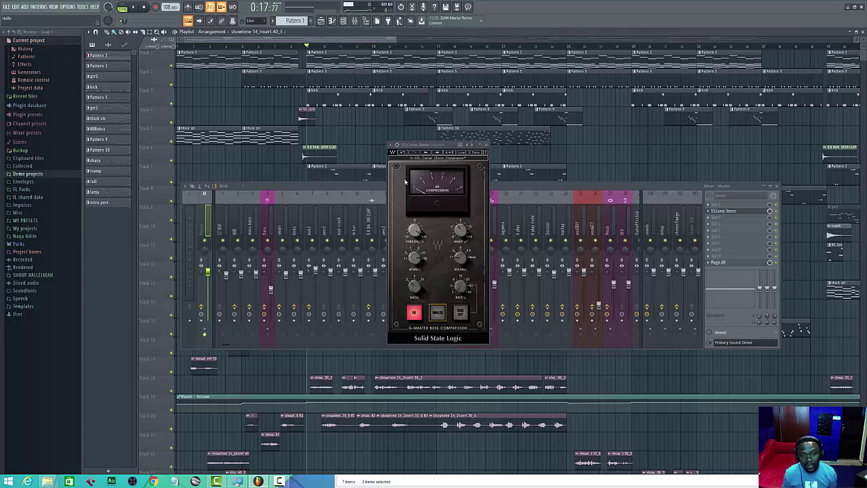
Show the Bass bus's effects and routing, and return to the Master track
{"action": "left_click", "coordinate": [263, 214]}
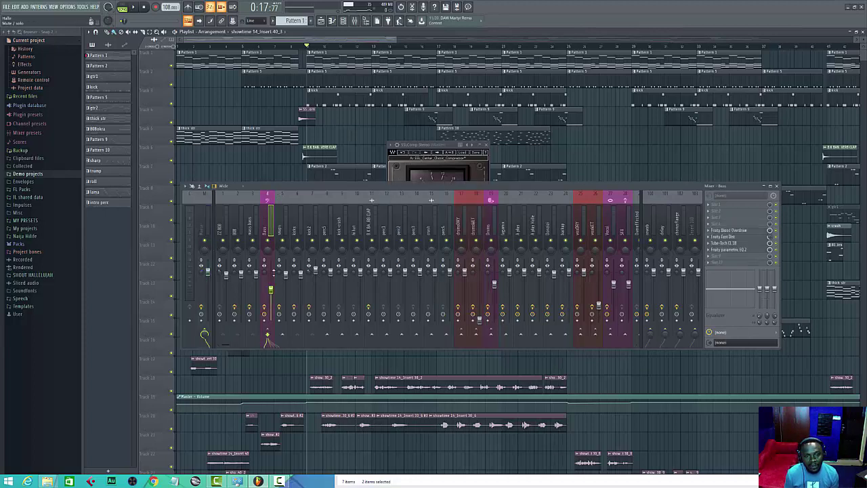
{"action": "left_click", "coordinate": [206, 224]}
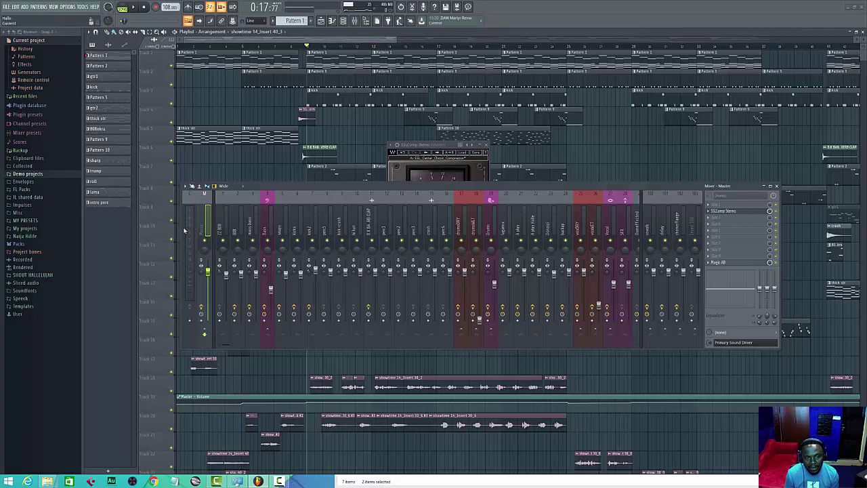
Play the mix from bar 9 to check the Master track's level, and stop playback
{"action": "key", "text": "space"}
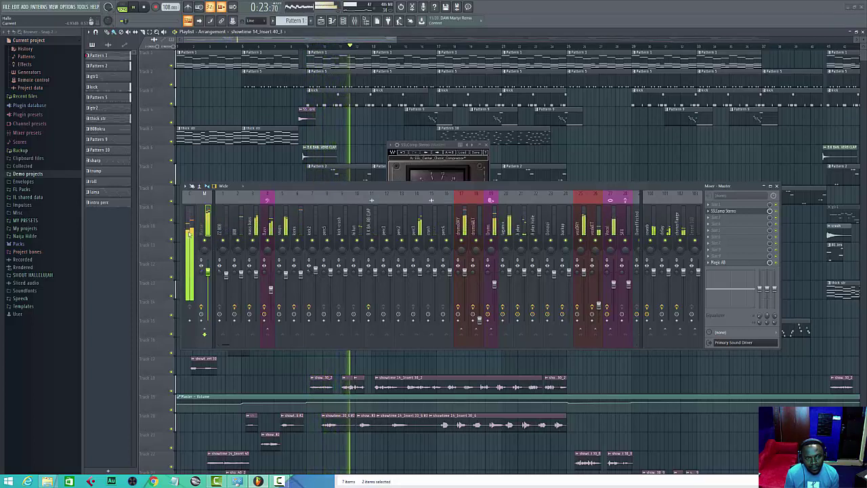
{"action": "key", "text": "space"}
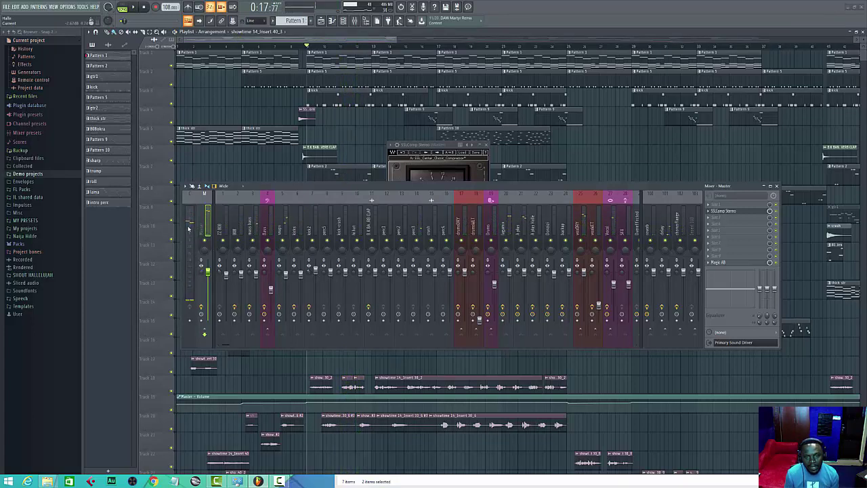
Select the Bass, Drums, Vocal and SFX buses together and lower their faders during playback, bringing Drums to about -3.6 dB
{"action": "left_click", "coordinate": [267, 226]}
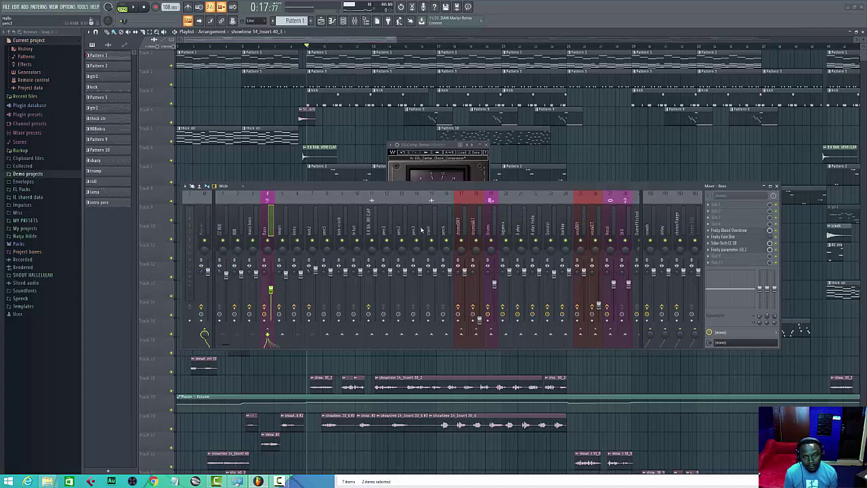
{"action": "left_click", "coordinate": [492, 224], "text": "ctrl"}
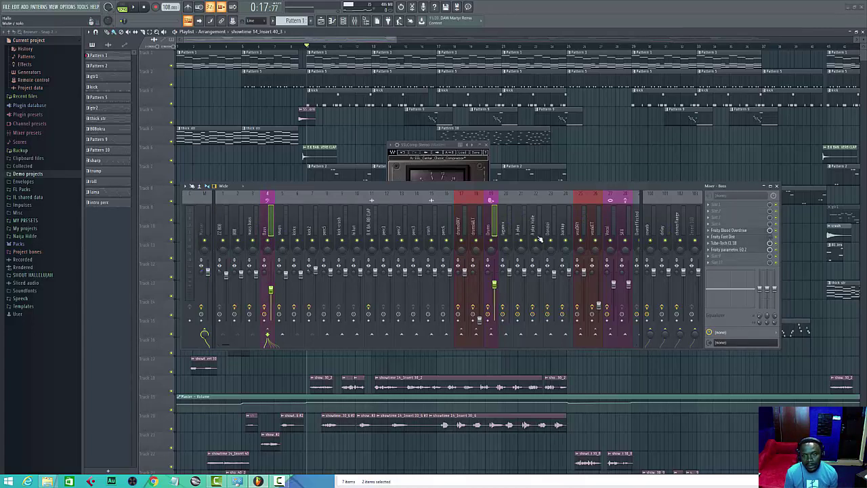
{"action": "left_click", "coordinate": [610, 231], "text": "ctrl"}
{"action": "left_click", "coordinate": [621, 229], "text": "ctrl"}
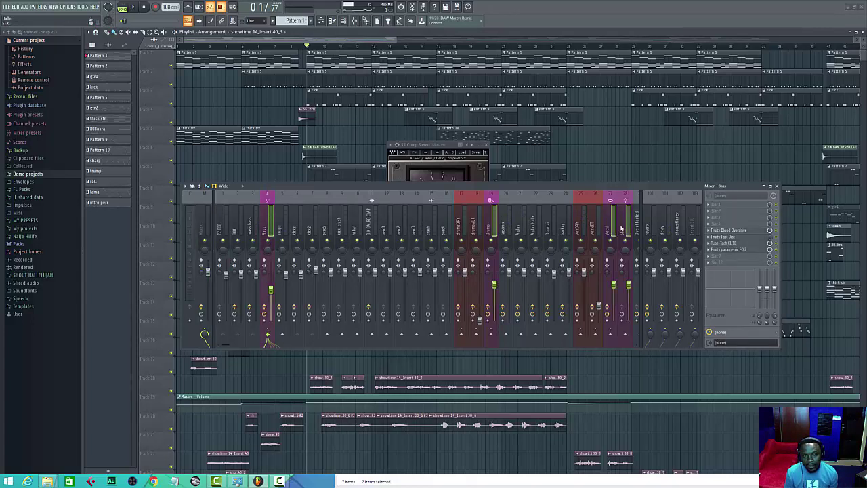
{"action": "scroll", "coordinate": [461, 230], "scroll_direction": "right", "scroll_amount": 3}
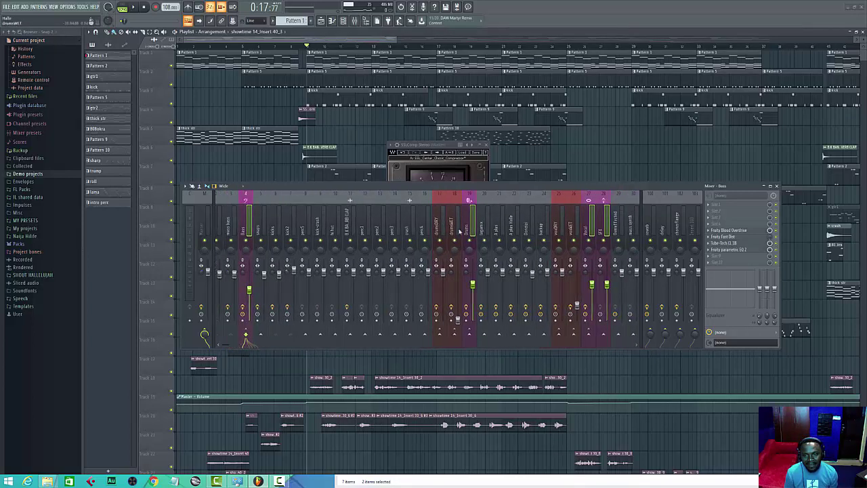
{"action": "scroll", "coordinate": [461, 230], "scroll_direction": "right", "scroll_amount": 10}
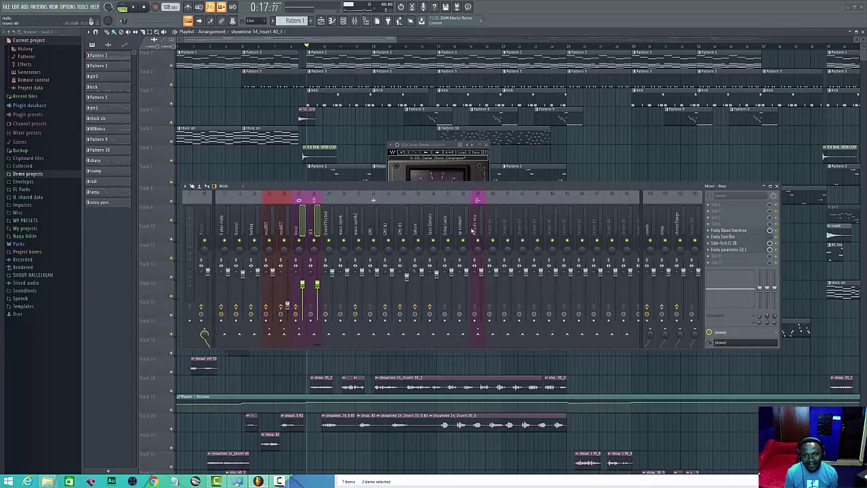
{"action": "scroll", "coordinate": [467, 238], "scroll_direction": "left", "scroll_amount": 10}
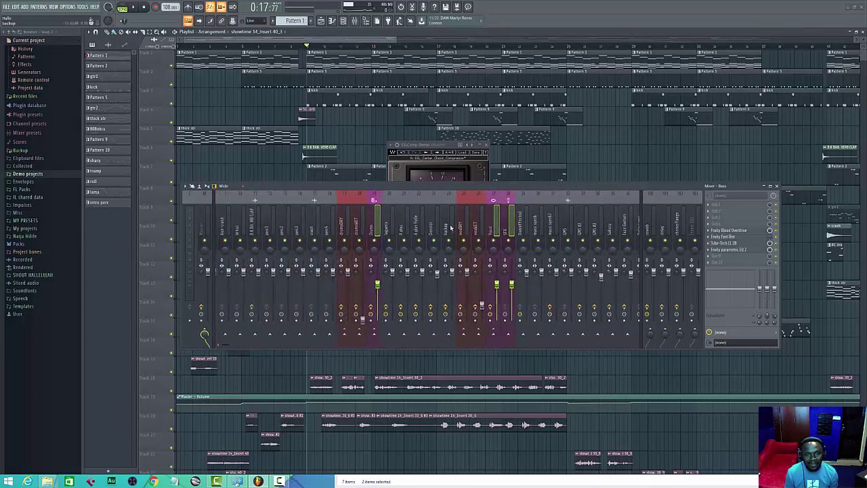
{"action": "scroll", "coordinate": [436, 258], "scroll_direction": "left", "scroll_amount": 2}
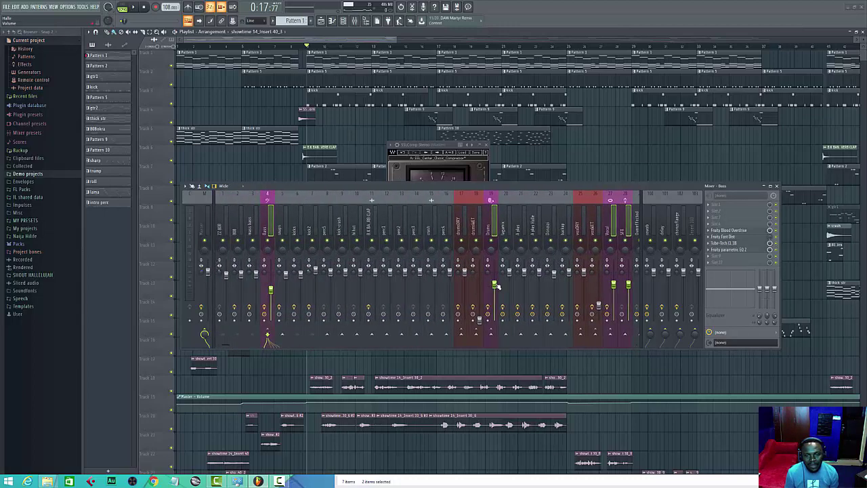
{"action": "key", "text": "space"}
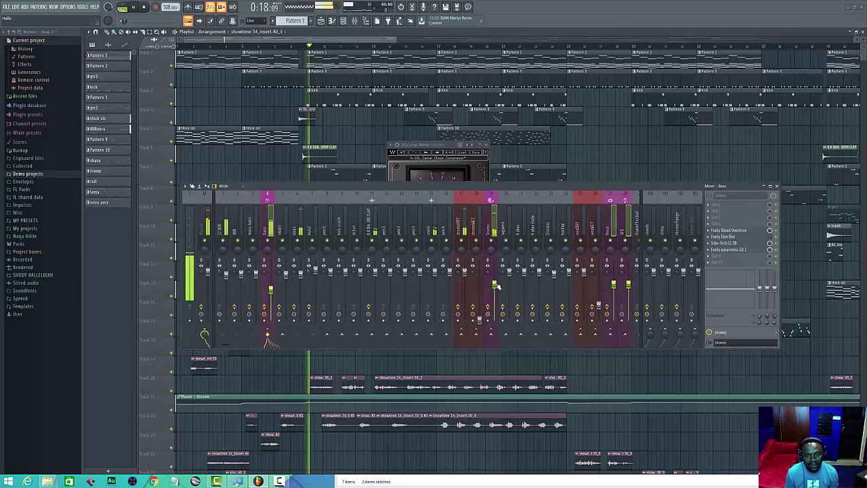
{"action": "left_click", "coordinate": [496, 286]}
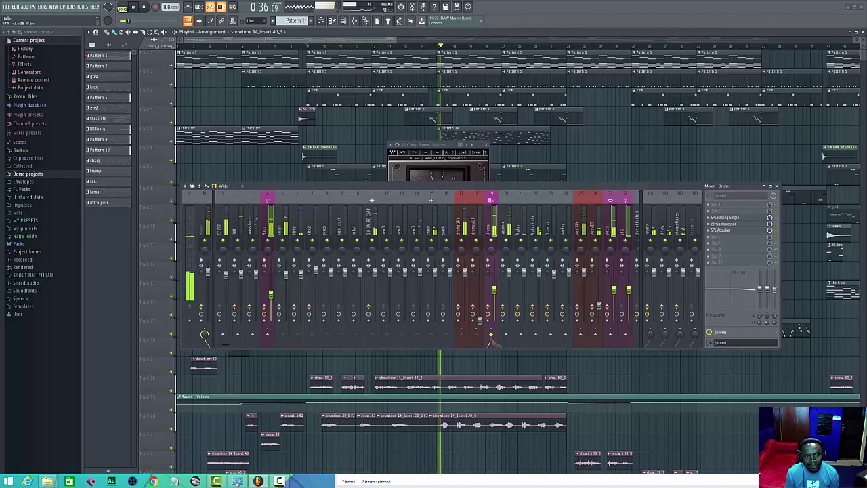
Replay the mix with the lowered bus faders to check its level, and select the Master track
{"action": "key", "text": "space"}
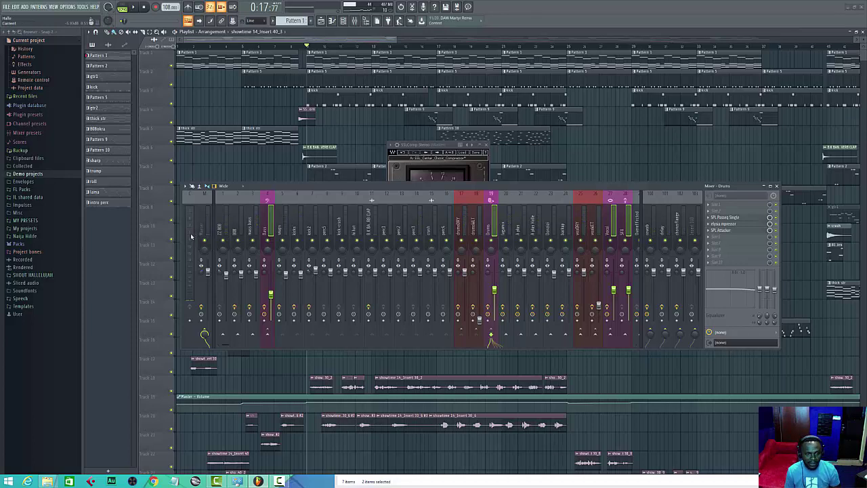
{"action": "key", "text": "space"}
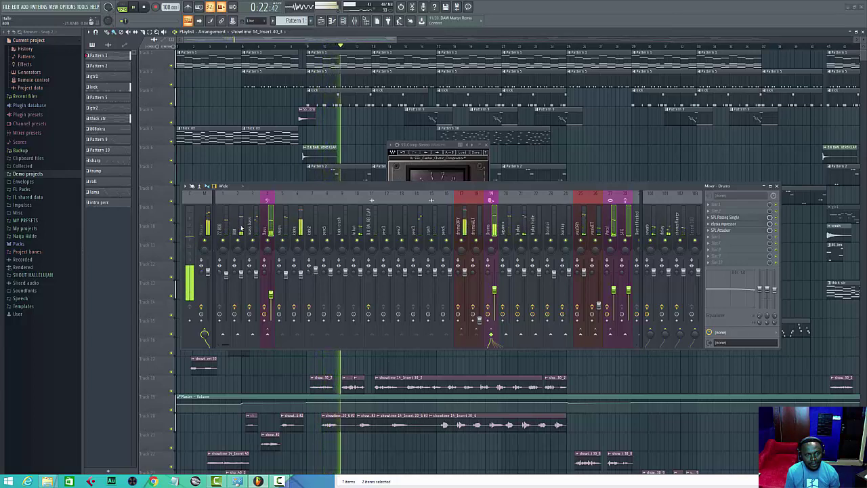
{"action": "key", "text": "space"}
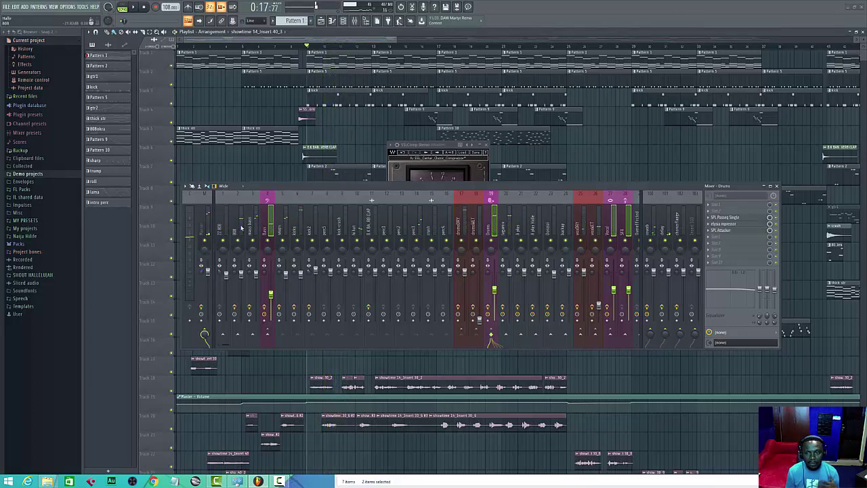
{"action": "left_click", "coordinate": [204, 214]}
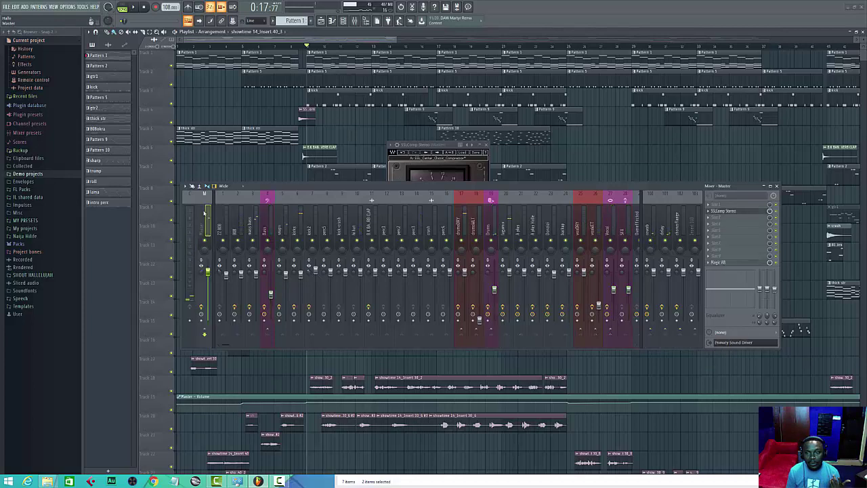
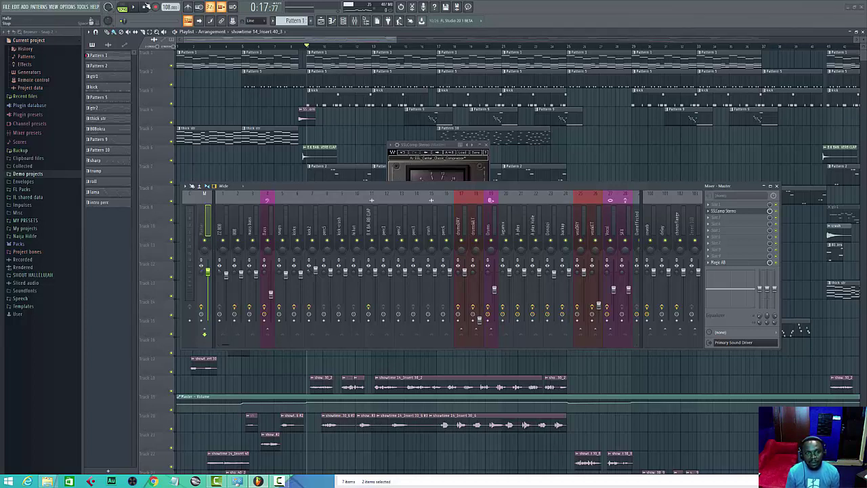
Stop the project and listen to the song Halle in VLC media player, skipping ahead towards its middle
{"action": "left_click", "coordinate": [145, 7]}
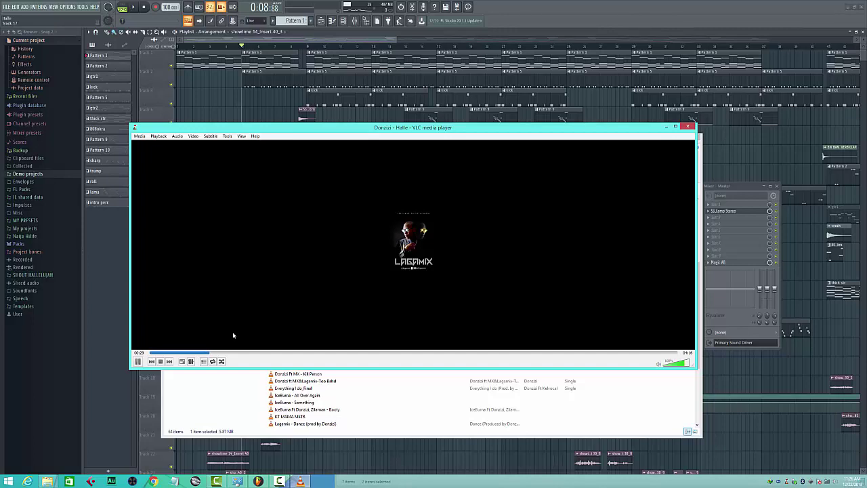
{"action": "left_click", "coordinate": [287, 352]}
{"action": "left_click", "coordinate": [261, 353]}
{"action": "left_click", "coordinate": [398, 352]}
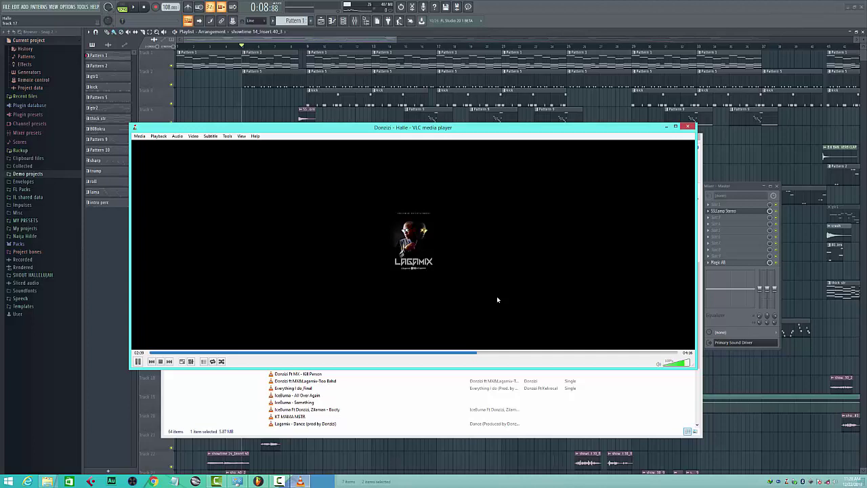
Skip forward in small jumps through the second half of Halle to listen to its last minute
{"action": "right_click", "coordinate": [497, 296]}
{"action": "left_click", "coordinate": [513, 358]}
{"action": "left_click", "coordinate": [525, 353]}
{"action": "left_click", "coordinate": [540, 353]}
{"action": "left_click", "coordinate": [545, 354]}
{"action": "left_click", "coordinate": [552, 353]}
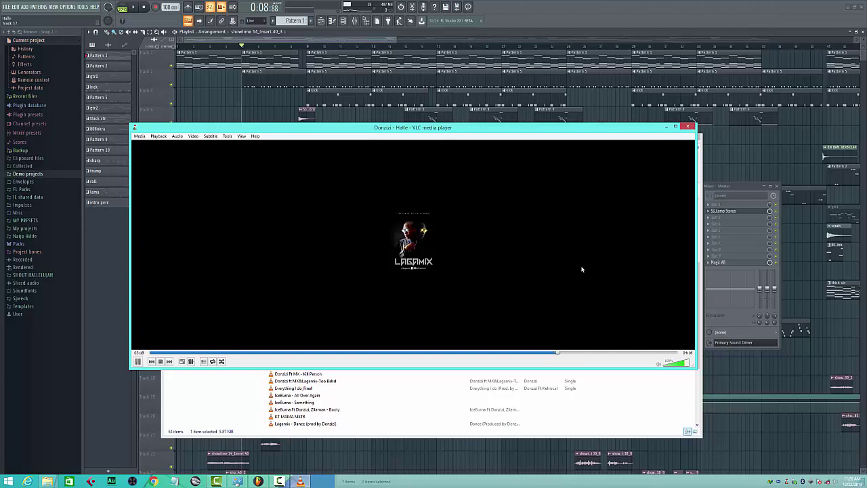